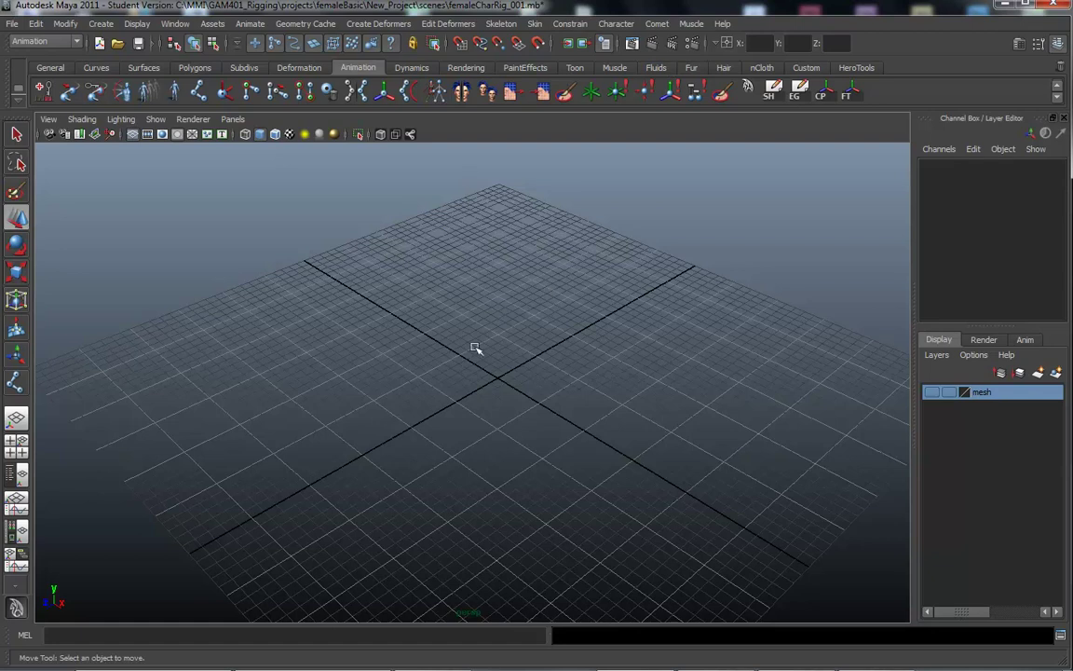
Review the Joint Tool's settings, including its degrees of freedom, orientation and bone radius options
right_click_drag(454, 416, 492, 401, "alt")
left_click_drag(486, 393, 463, 346, "alt")
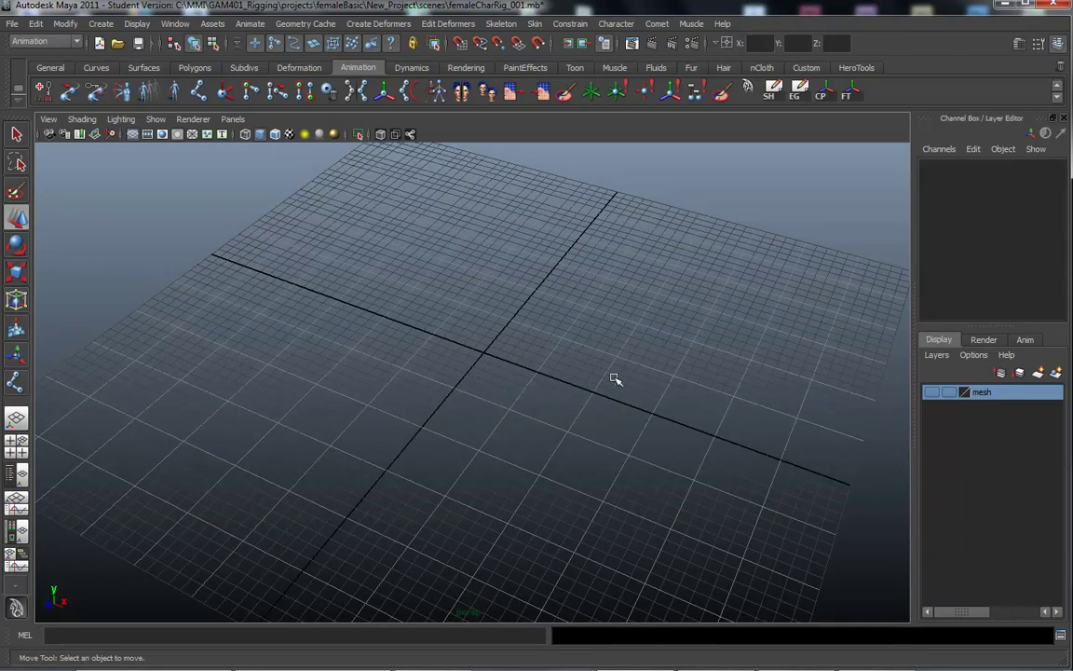
key("space")
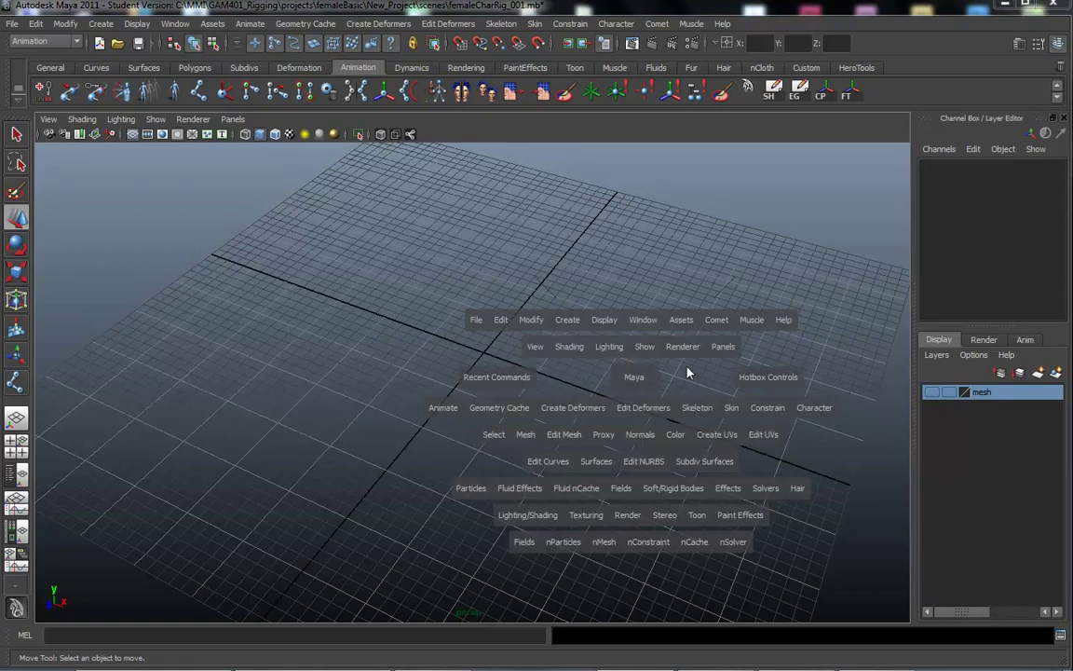
left_click(694, 411)
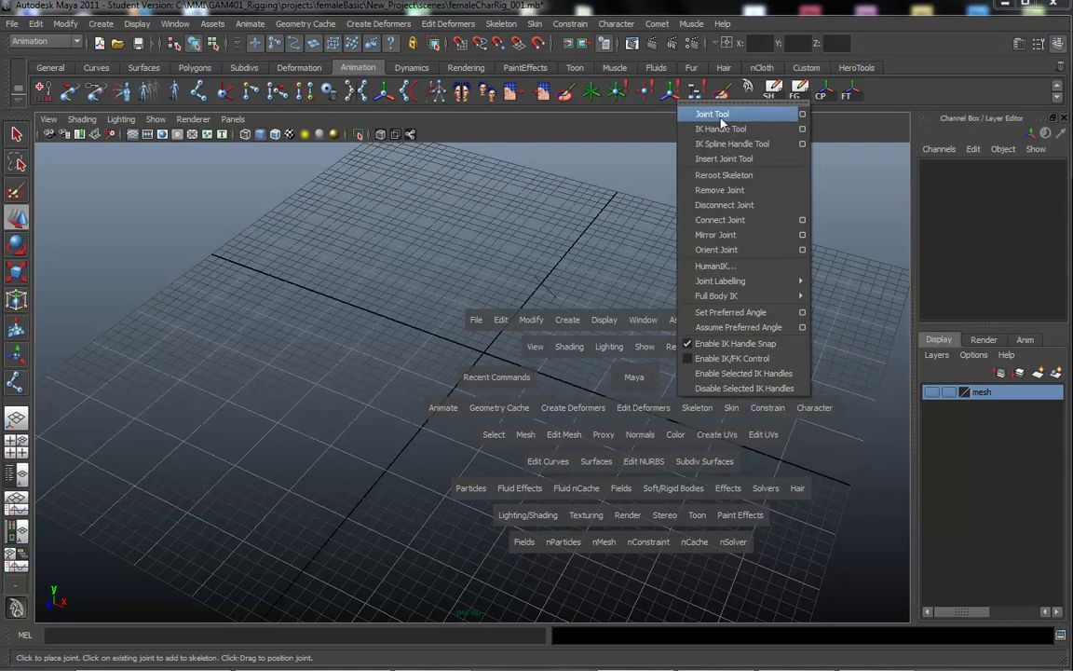
left_click(802, 114)
left_click_drag(715, 105, 696, 147)
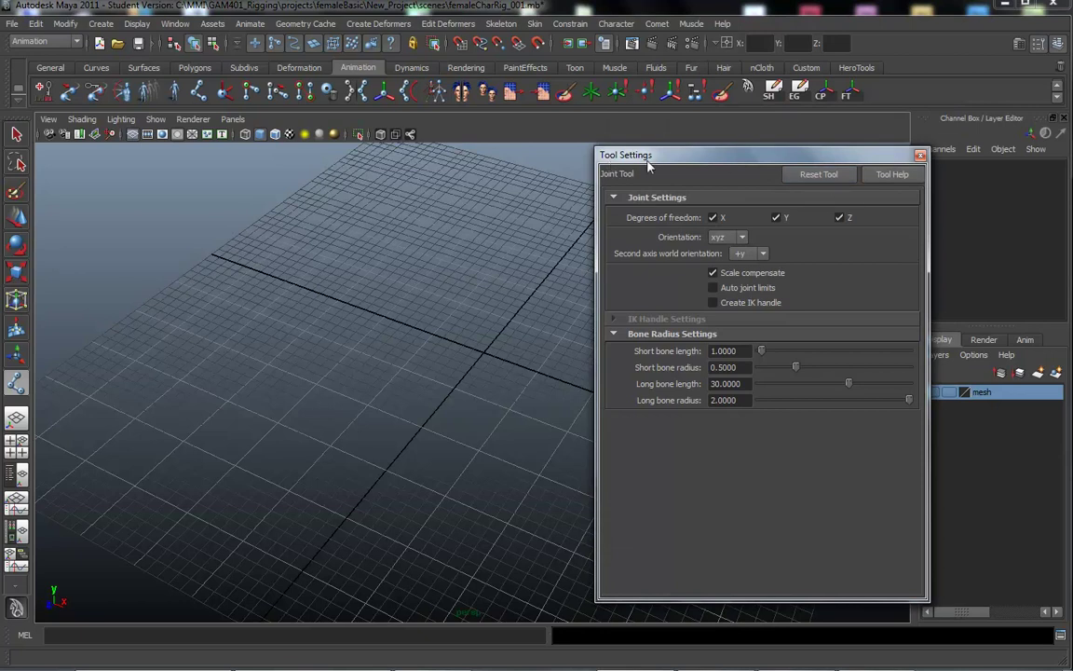
left_click(920, 154)
With the Animation menu set active, draw a bent chain of three joints on the grid, with bones about 9.5 and 6.3 units long
left_click_drag(416, 283, 242, 295, "alt")
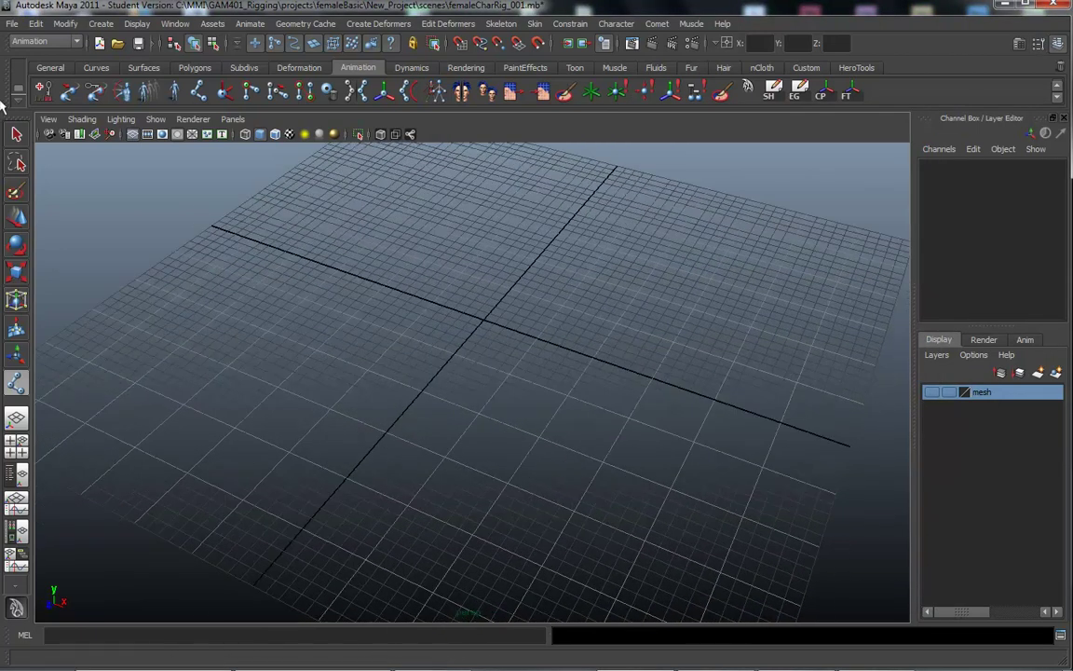
left_click(46, 41)
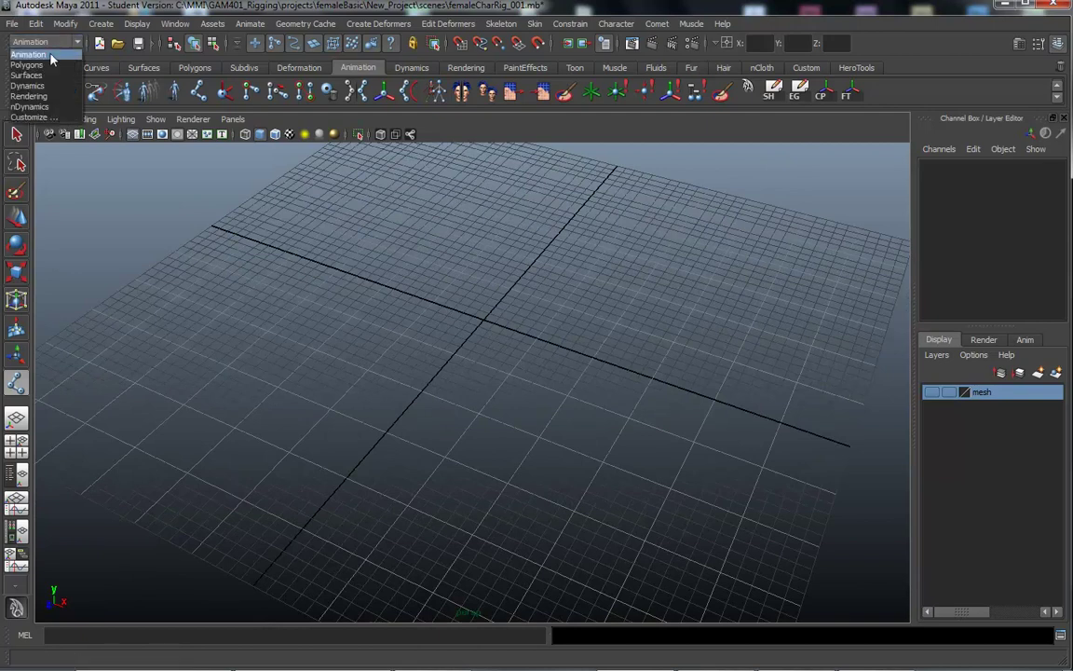
left_click(50, 50)
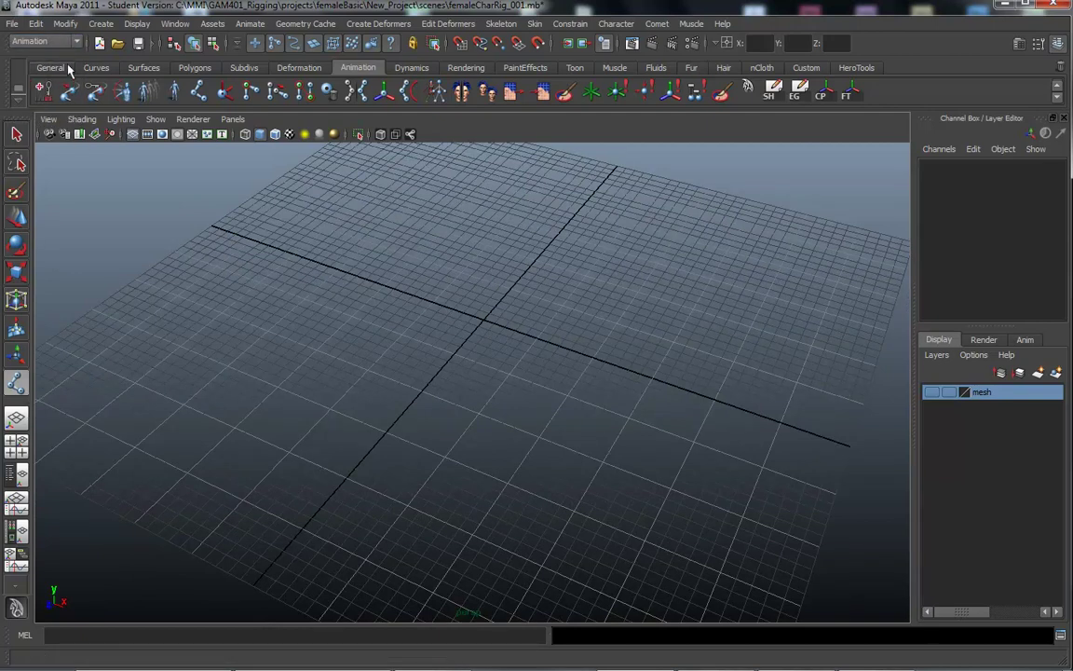
left_click(198, 91)
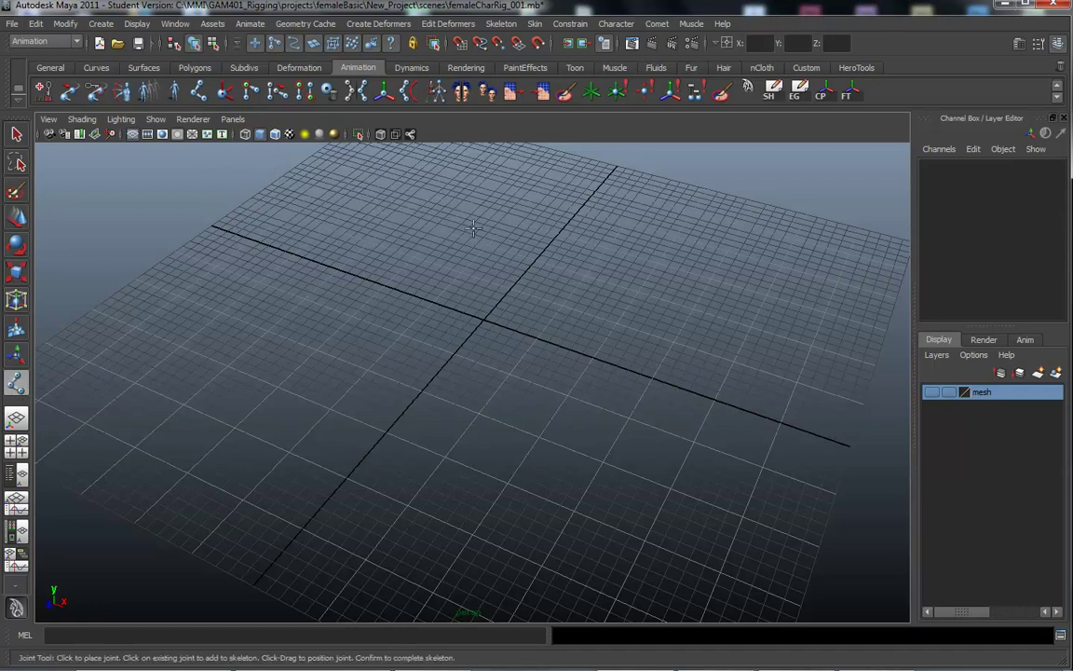
left_click(351, 286)
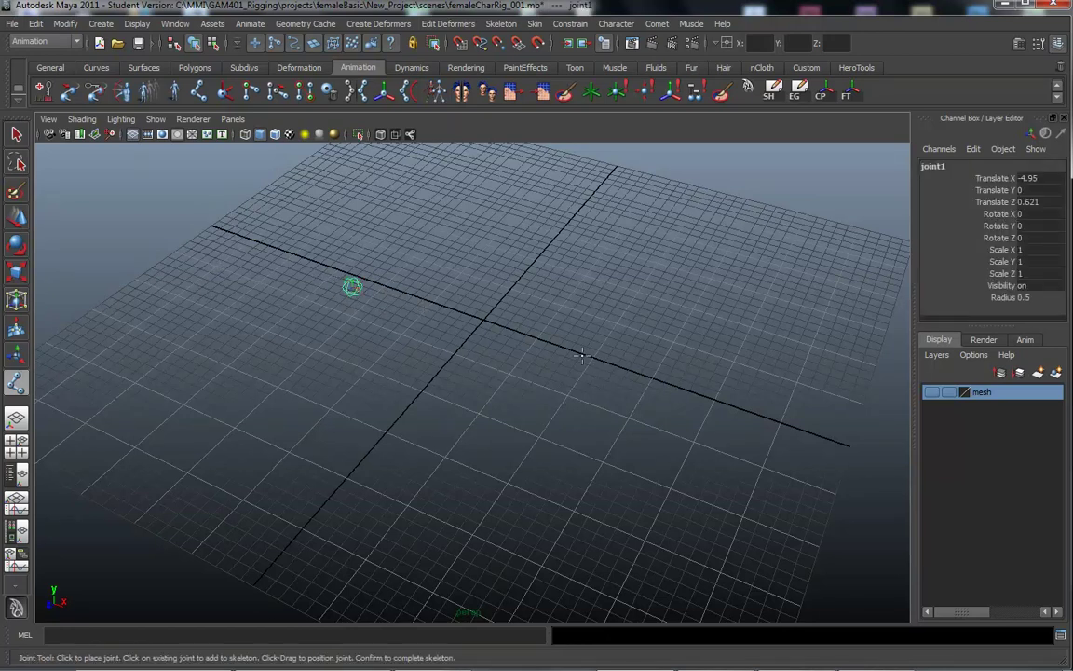
left_click(618, 323)
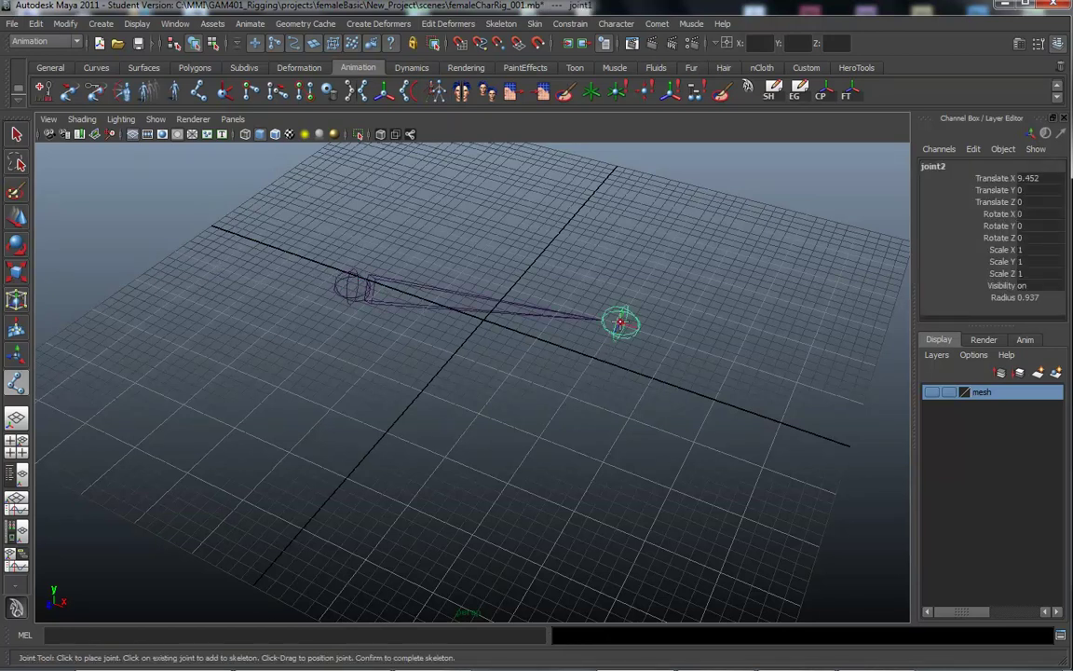
left_click(658, 461)
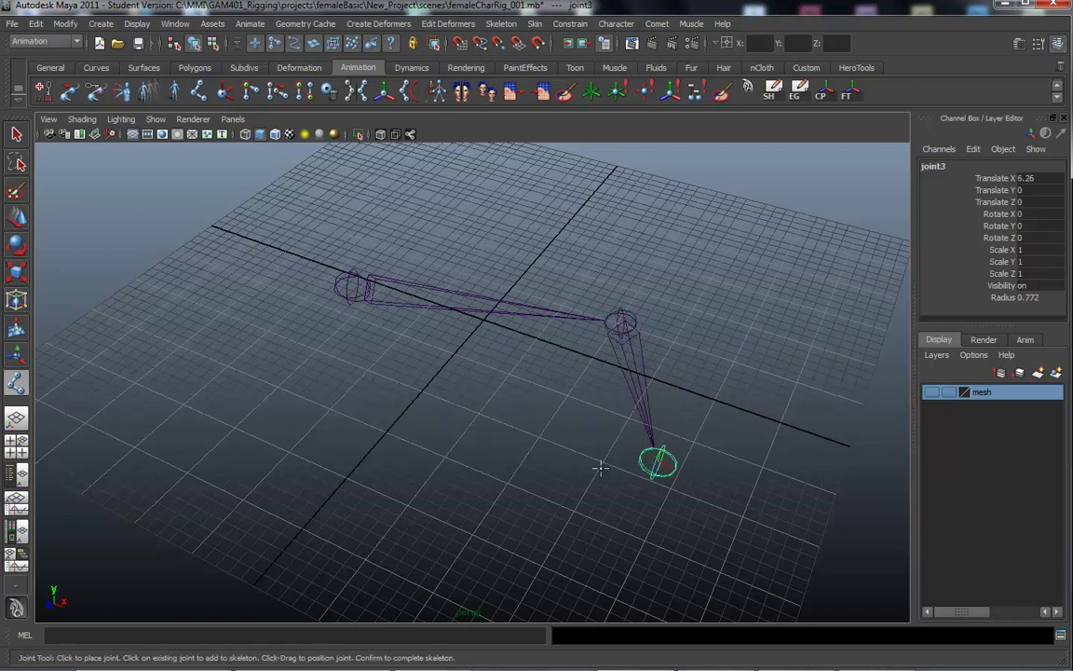
Extend the chain with a fourth joint about 3.9 units past the third, complete the skeleton and activate the Move tool
middle_click_drag(567, 448, 471, 370, "alt")
right_click_drag(471, 370, 652, 408, "alt")
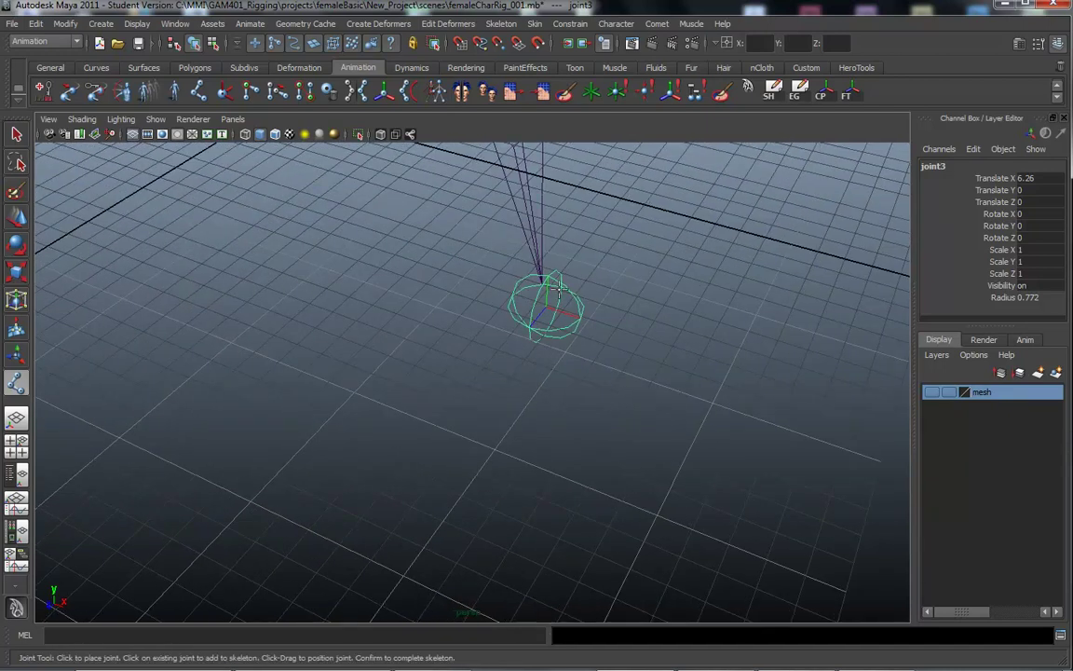
right_click_drag(633, 462, 430, 398, "alt")
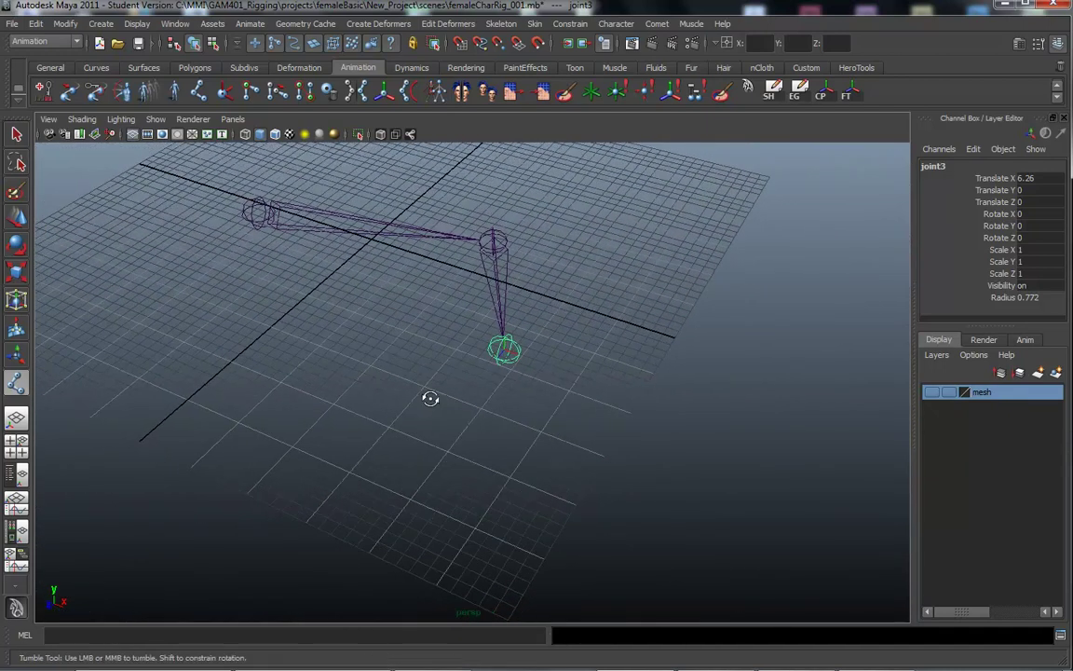
left_click_drag(430, 397, 554, 466, "alt")
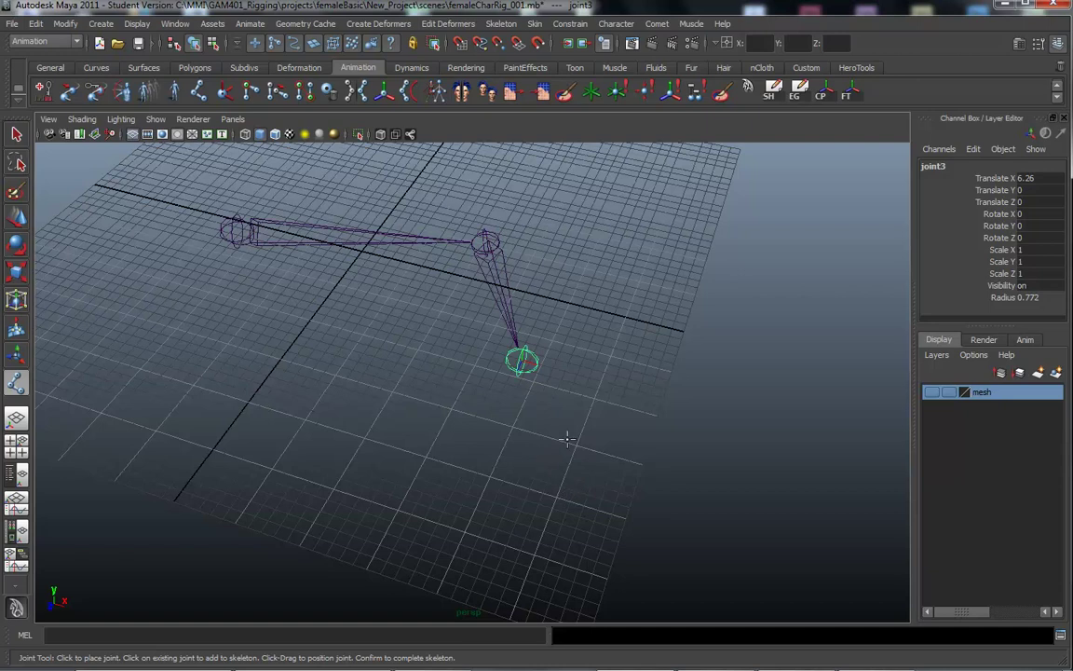
left_click_drag(461, 389, 462, 322, "alt")
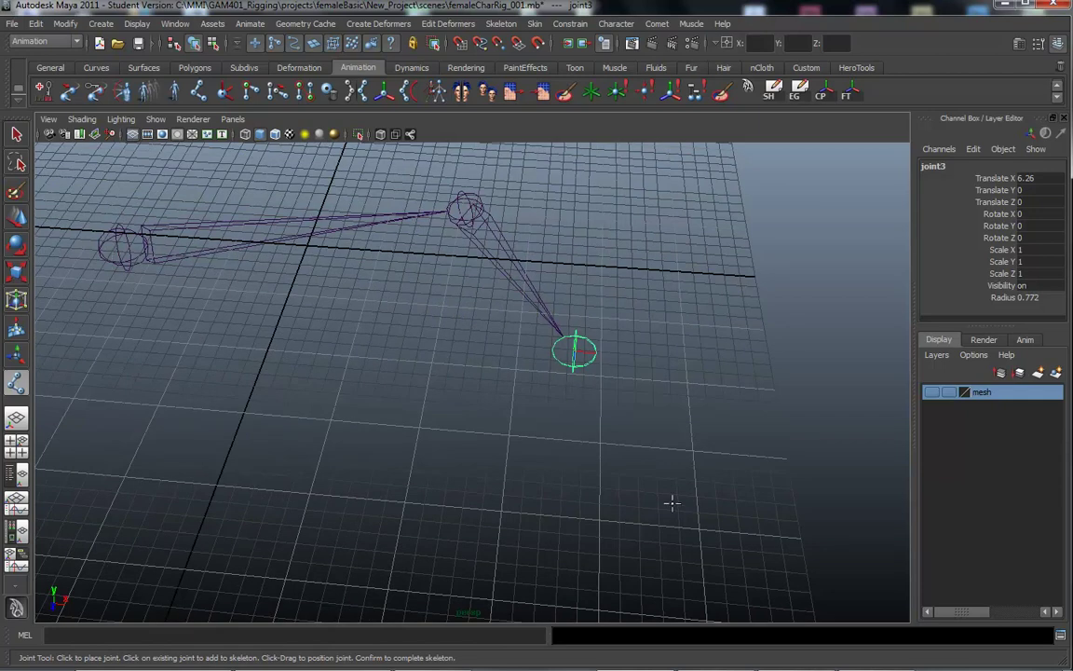
left_click(680, 462)
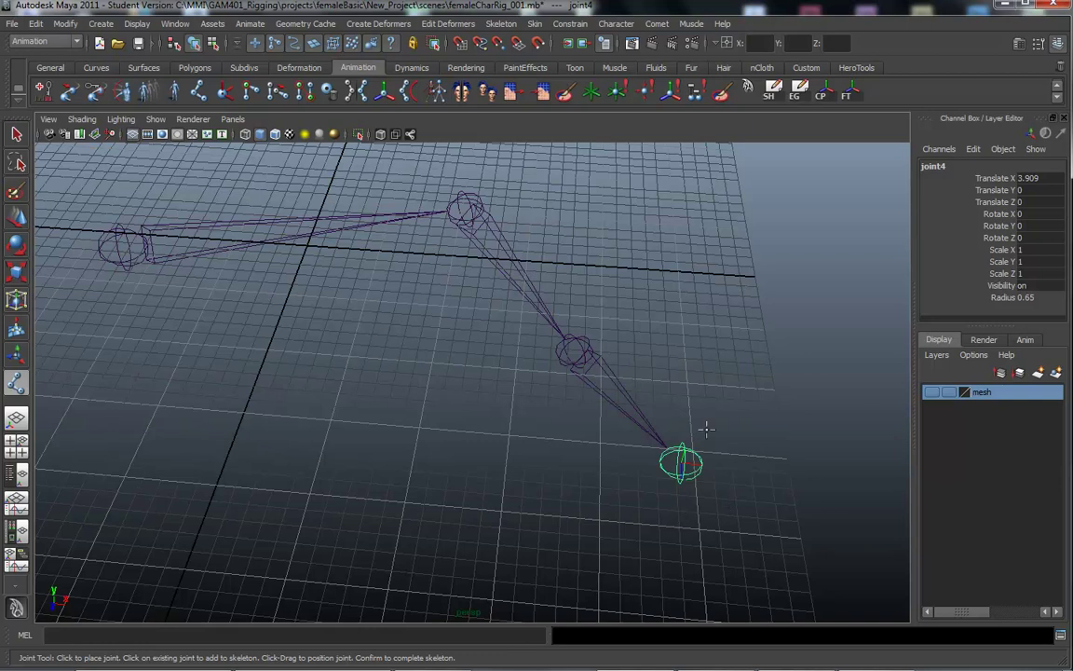
key("Return")
key("w")
Examine the axes along the finished joint chain and review the Joint Tool's orientation settings
left_click_drag(441, 481, 455, 376, "alt")
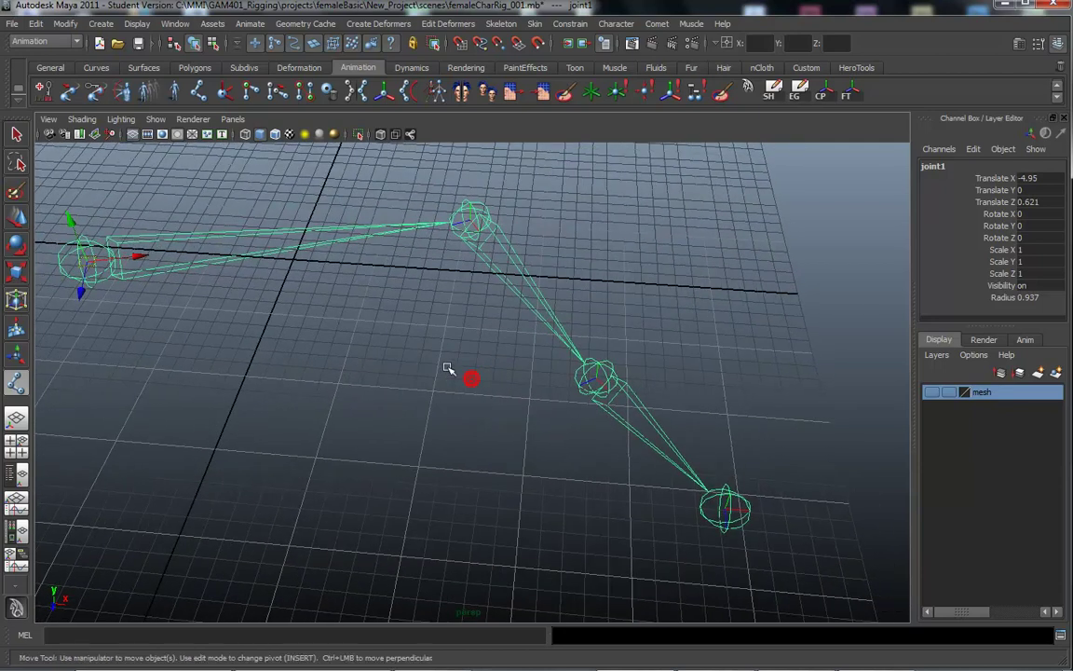
middle_click_drag(81, 274, 239, 383, "alt")
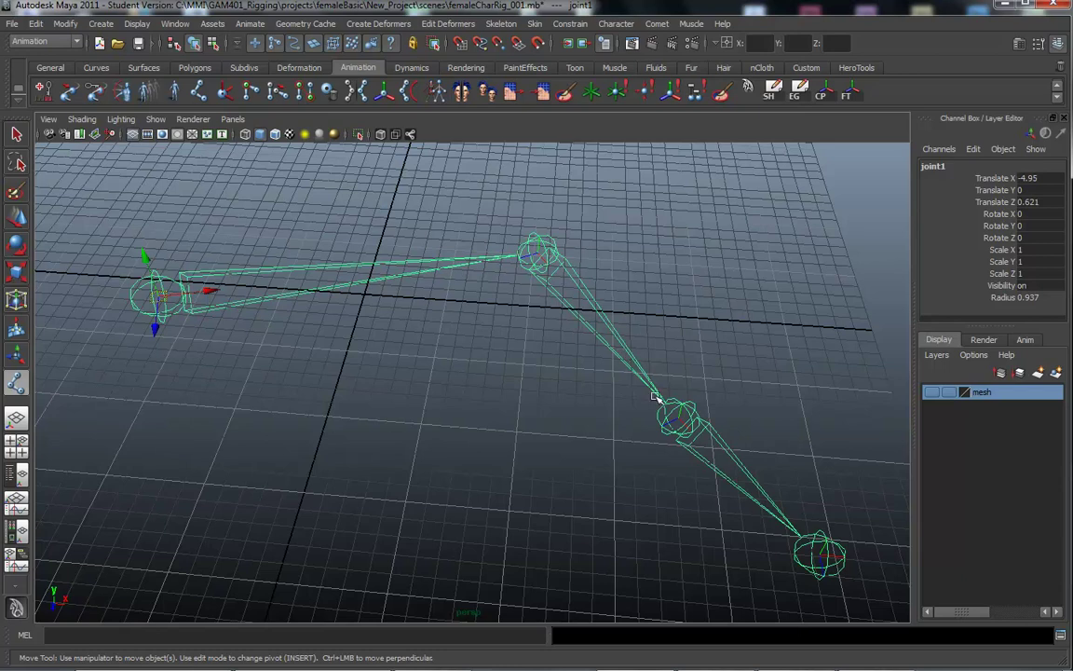
left_click_drag(617, 532, 751, 524, "alt")
right_click_drag(835, 550, 661, 449, "alt")
left_click_drag(527, 453, 633, 409, "alt")
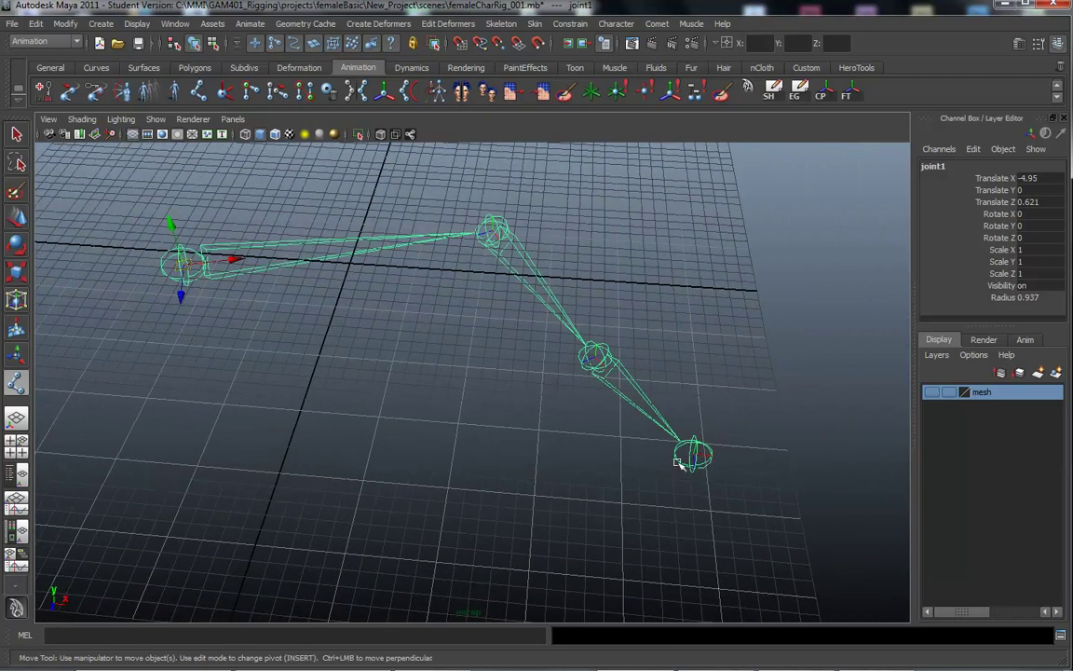
middle_click_drag(484, 388, 490, 412, "alt")
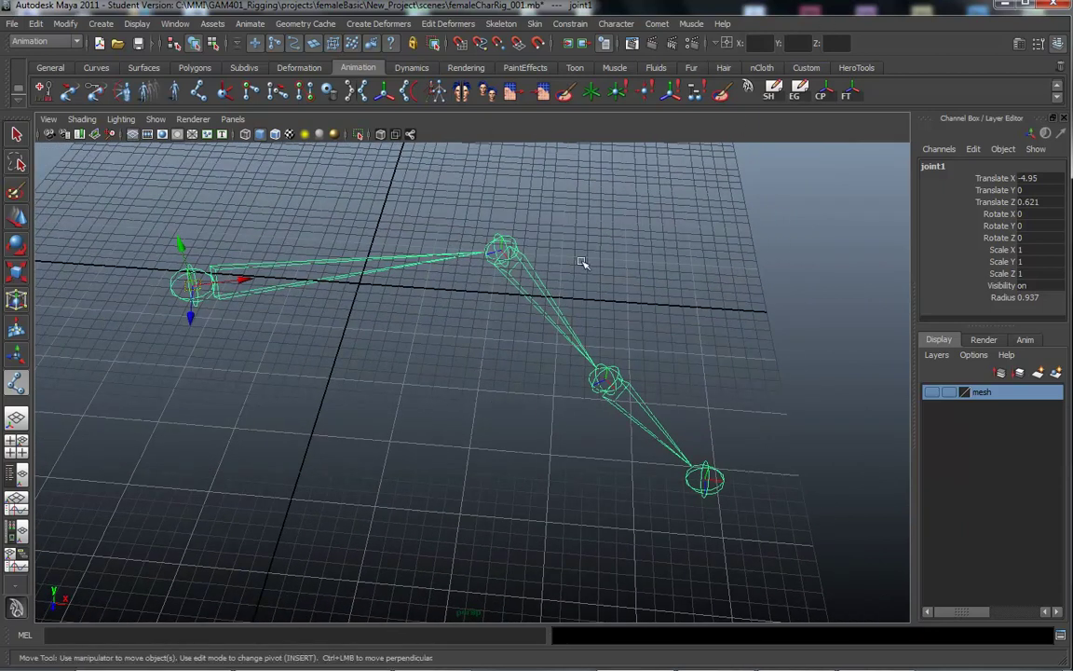
key("space")
left_click_drag(644, 297, 752, 324)
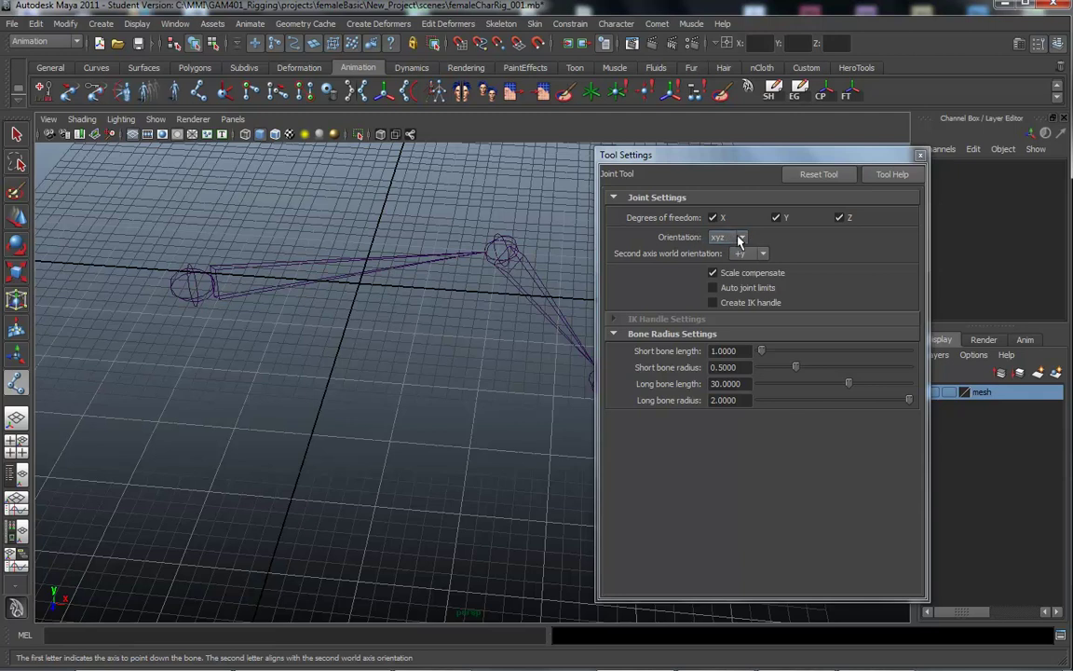
left_click_drag(719, 160, 672, 141)
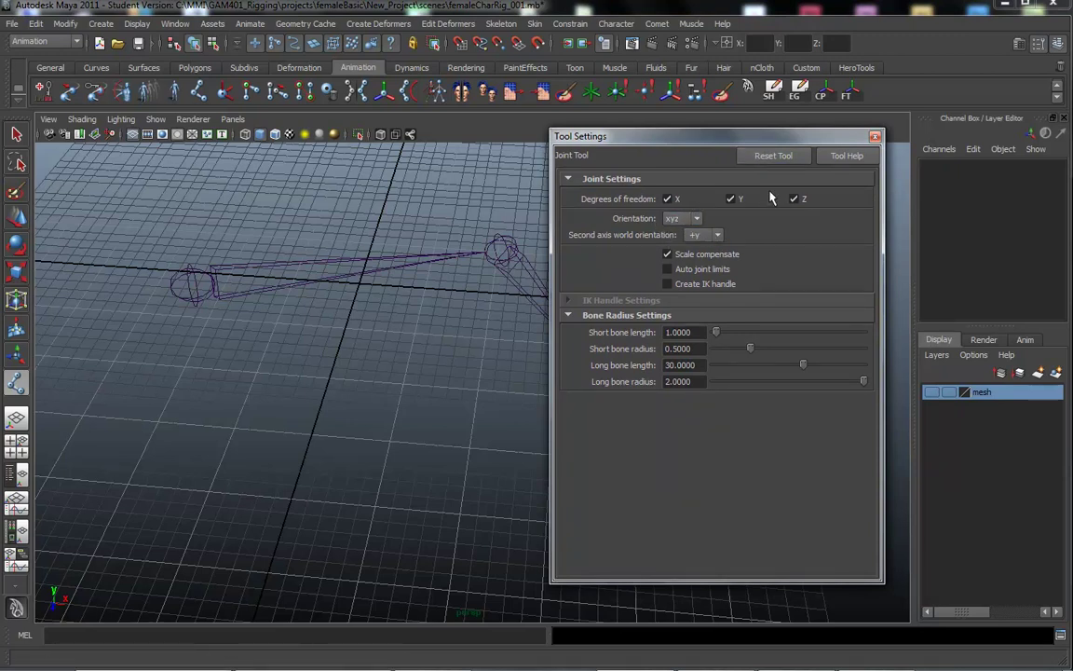
left_click(876, 138)
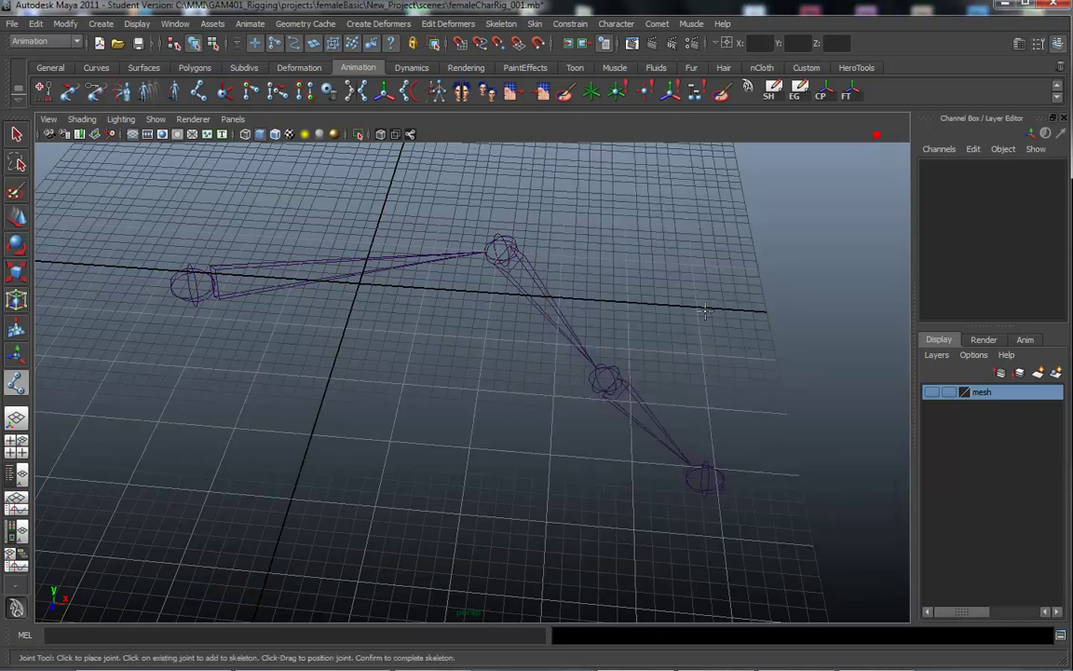
left_click_drag(483, 370, 486, 355, "alt")
middle_click_drag(486, 345, 507, 355, "alt")
left_click_drag(507, 354, 479, 377, "alt")
right_click_drag(479, 377, 531, 372, "alt")
left_click_drag(530, 373, 605, 376, "alt")
left_click(593, 359)
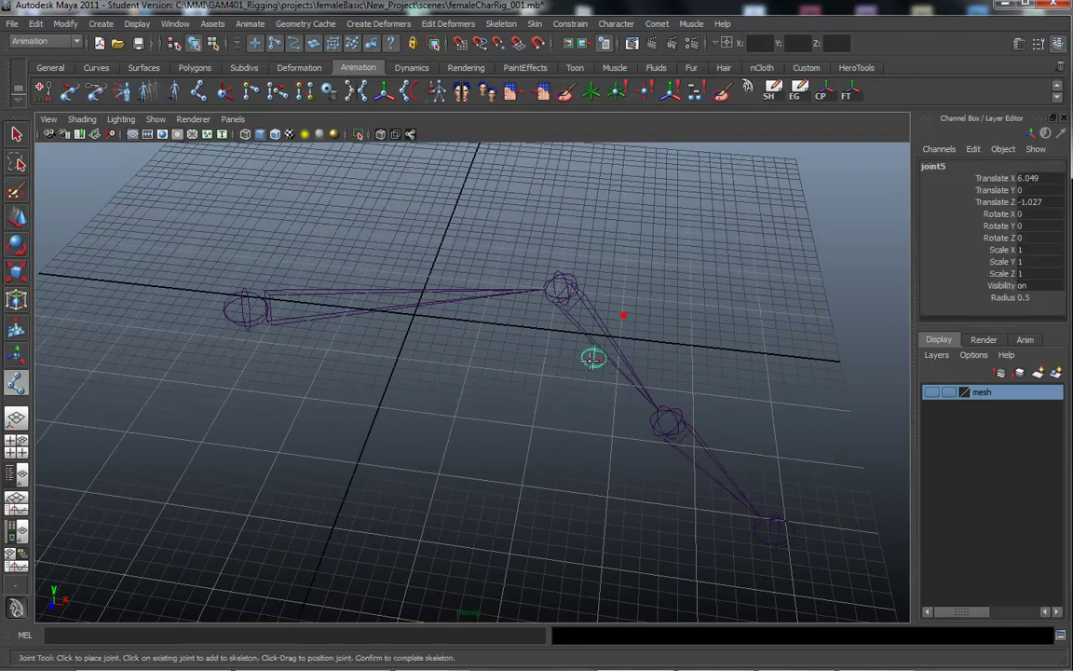
key("ctrl+z")
Select the chain's second joint and examine how it and its child joints are oriented
key("q")
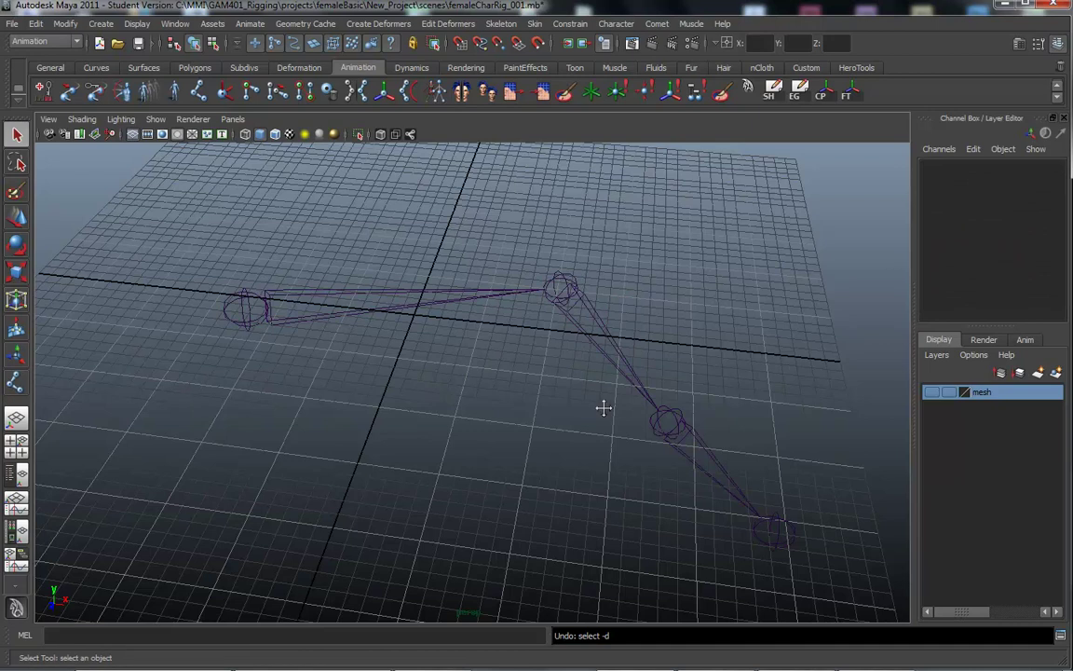
middle_click_drag(607, 408, 628, 373, "alt")
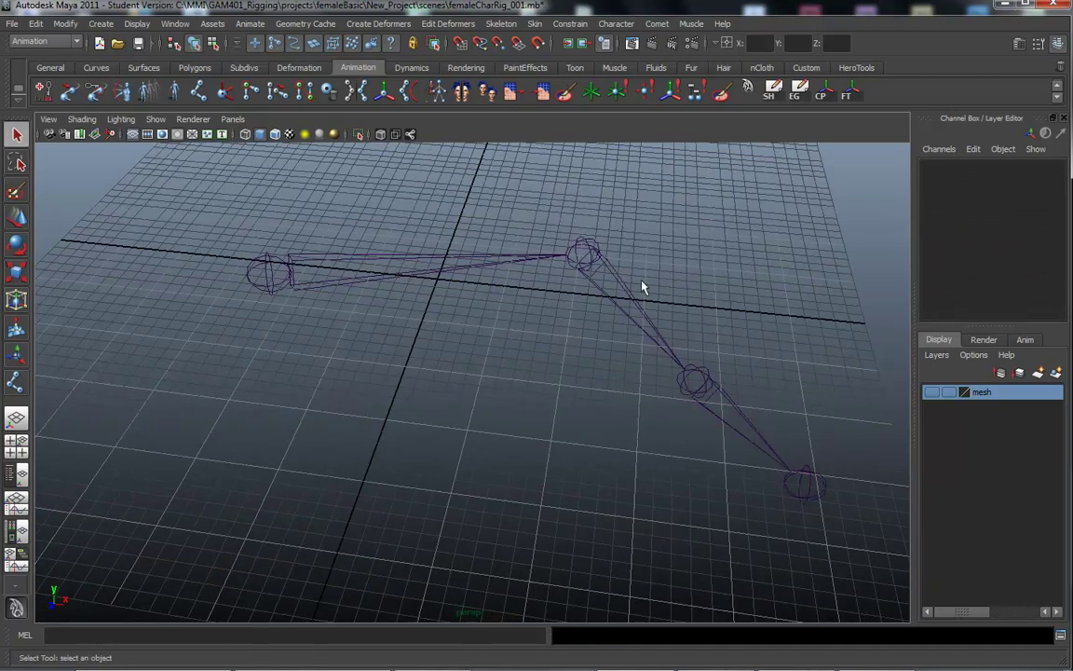
left_click_drag(599, 344, 589, 354)
middle_click_drag(458, 351, 434, 372, "alt")
right_click_drag(434, 372, 561, 364, "alt")
left_click_drag(503, 342, 310, 338, "alt")
middle_click_drag(688, 523, 604, 492, "alt")
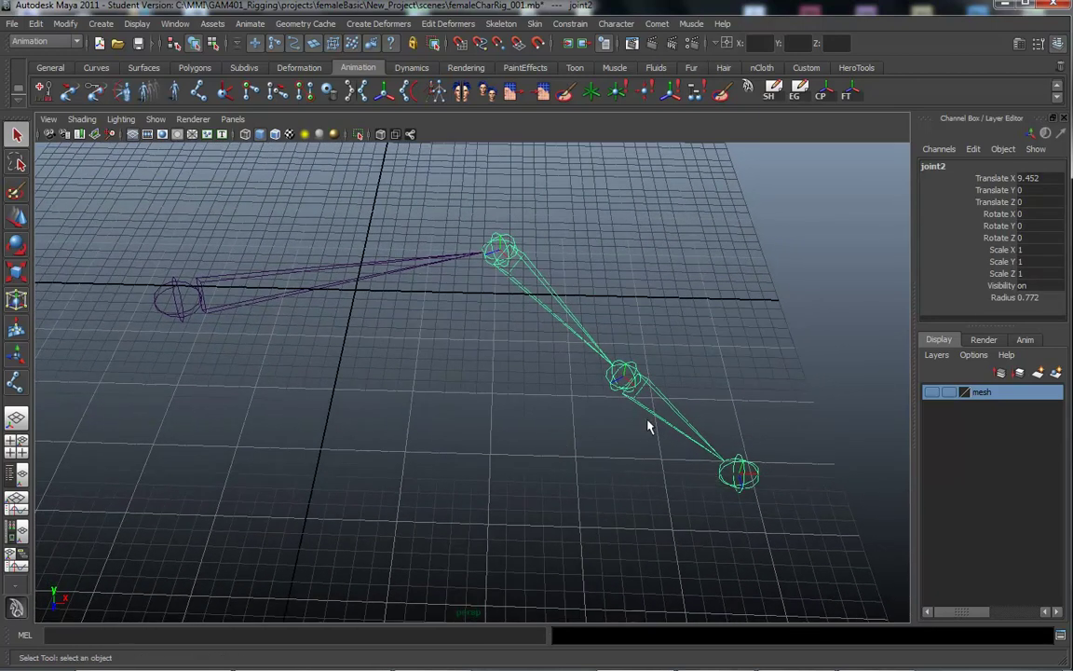
left_click_drag(515, 352, 559, 318, "alt")
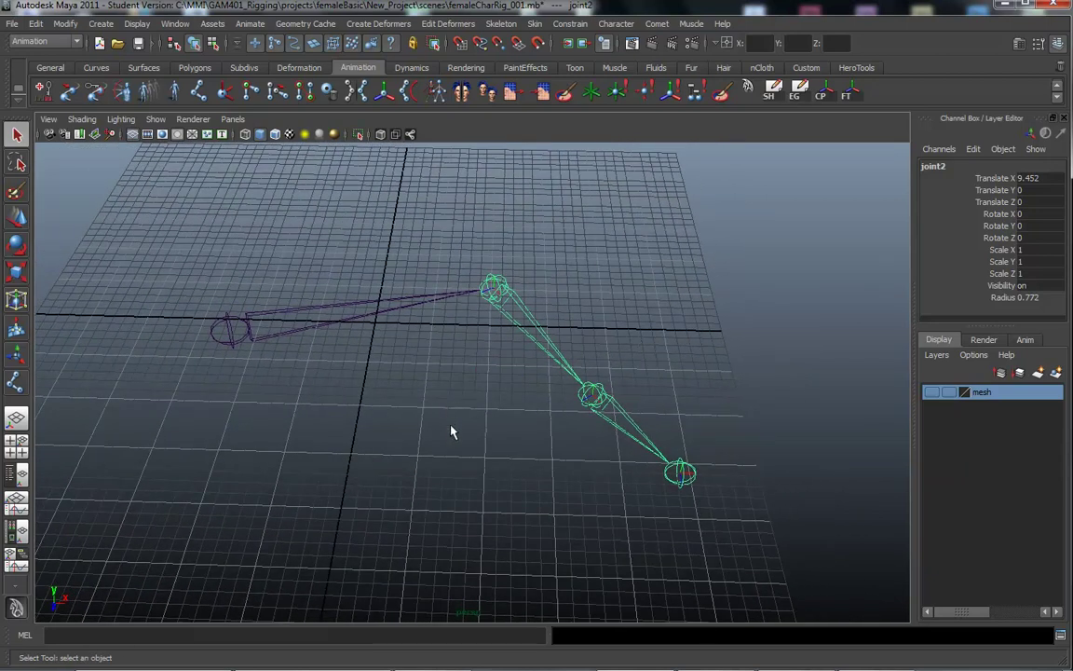
right_click_drag(459, 427, 506, 416, "alt")
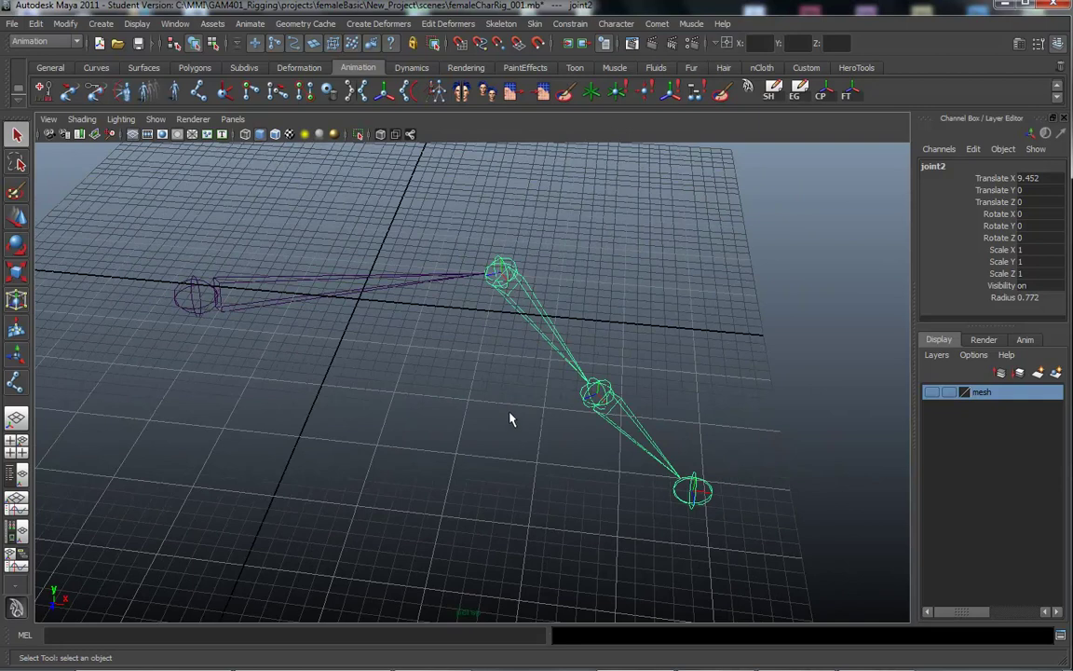
mouse_move(483, 378)
right_mouse_down("alt")
mouse_move(514, 376)
mouse_move(499, 373)
right_mouse_up("alt")
middle_click_drag(378, 359, 368, 375, "alt")
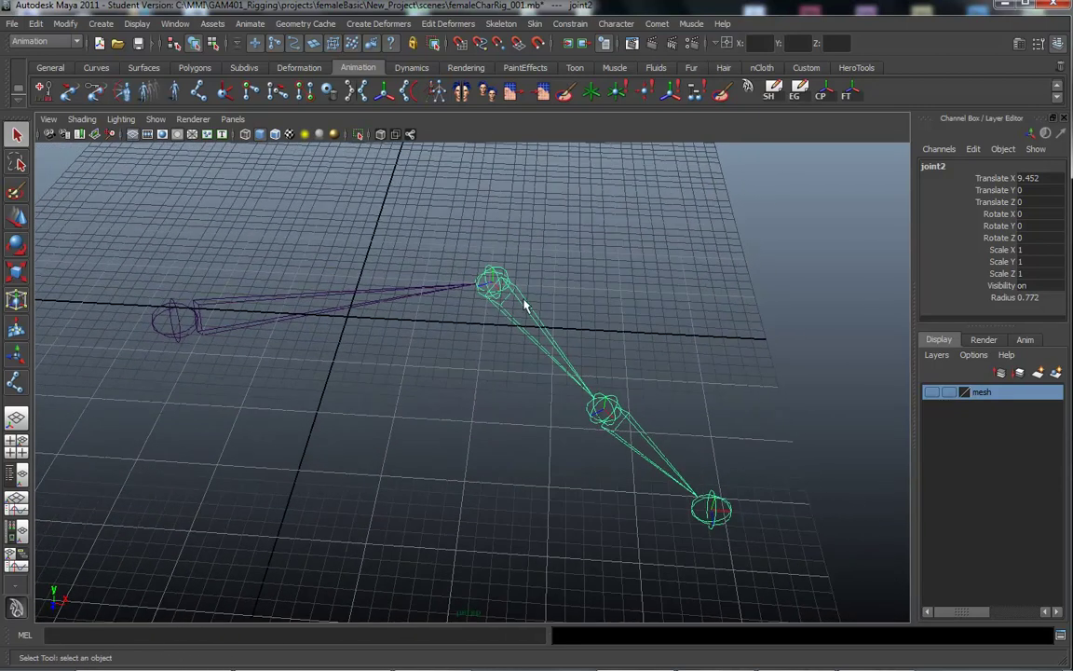
left_click_drag(453, 383, 424, 364, "alt")
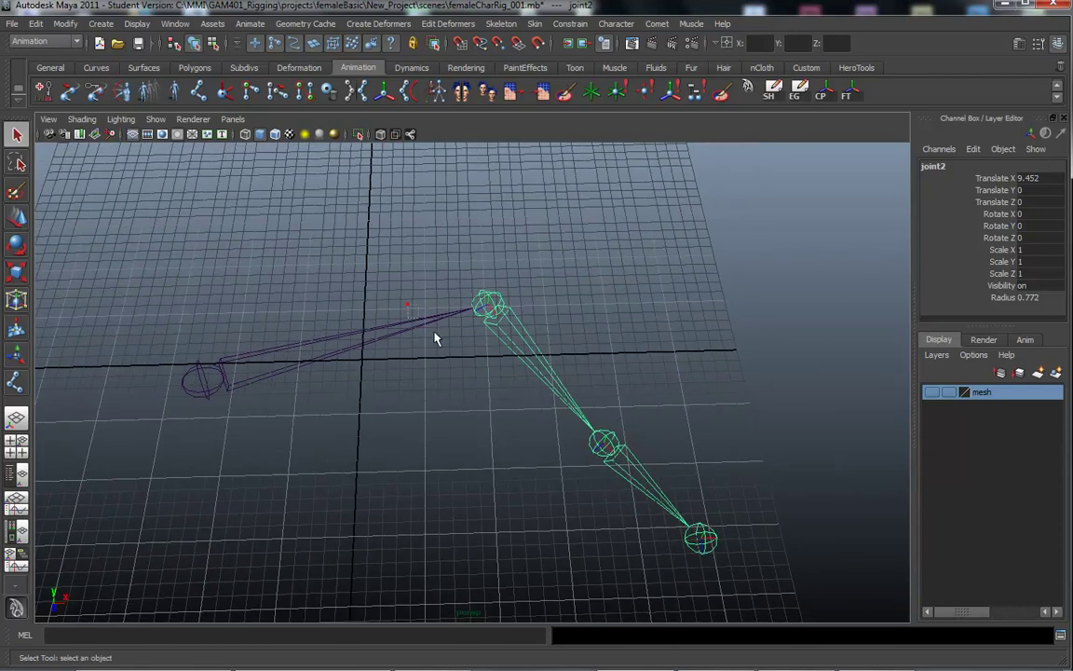
Compare the Move tool's axis directions on the root joint and on the third joint
left_click(407, 303)
middle_click_drag(438, 475, 566, 365, "alt")
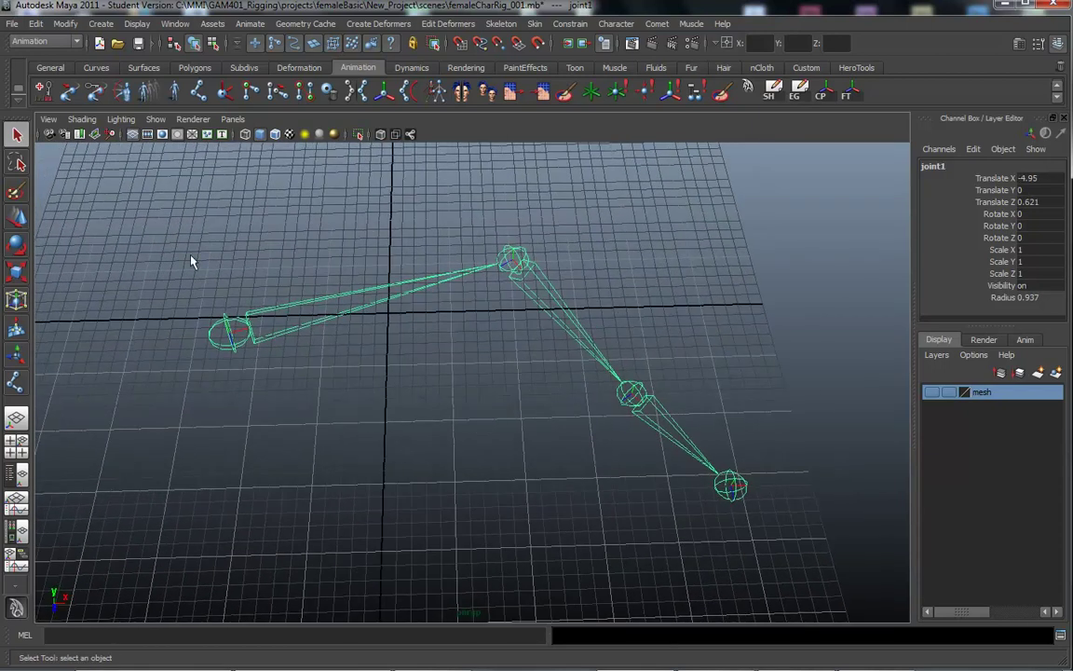
key("w")
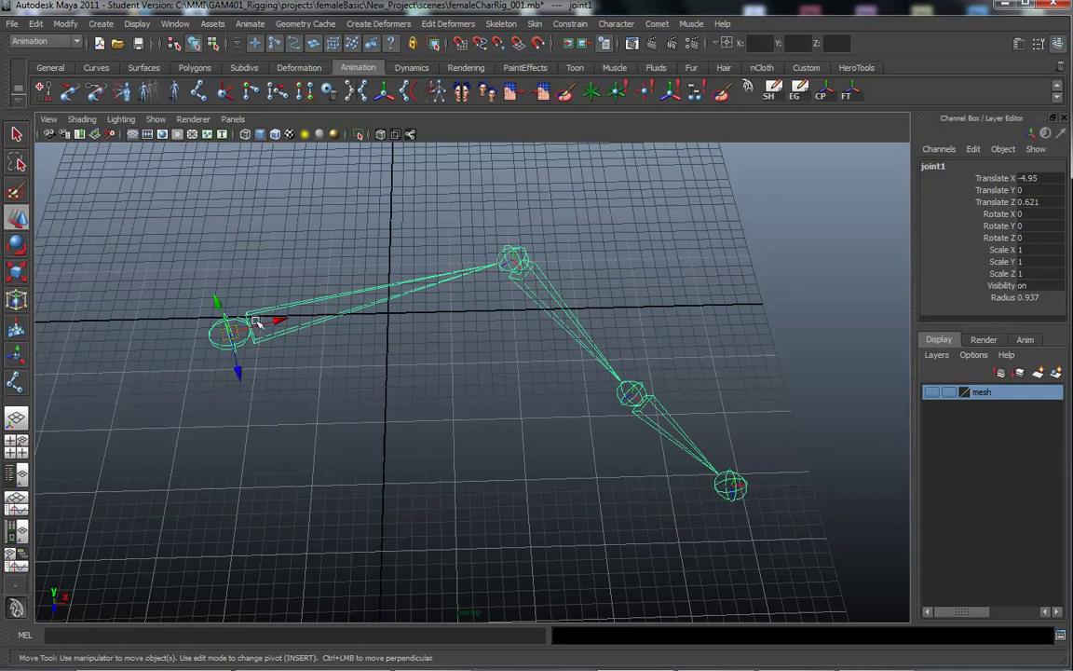
middle_click_drag(475, 364, 503, 366, "alt")
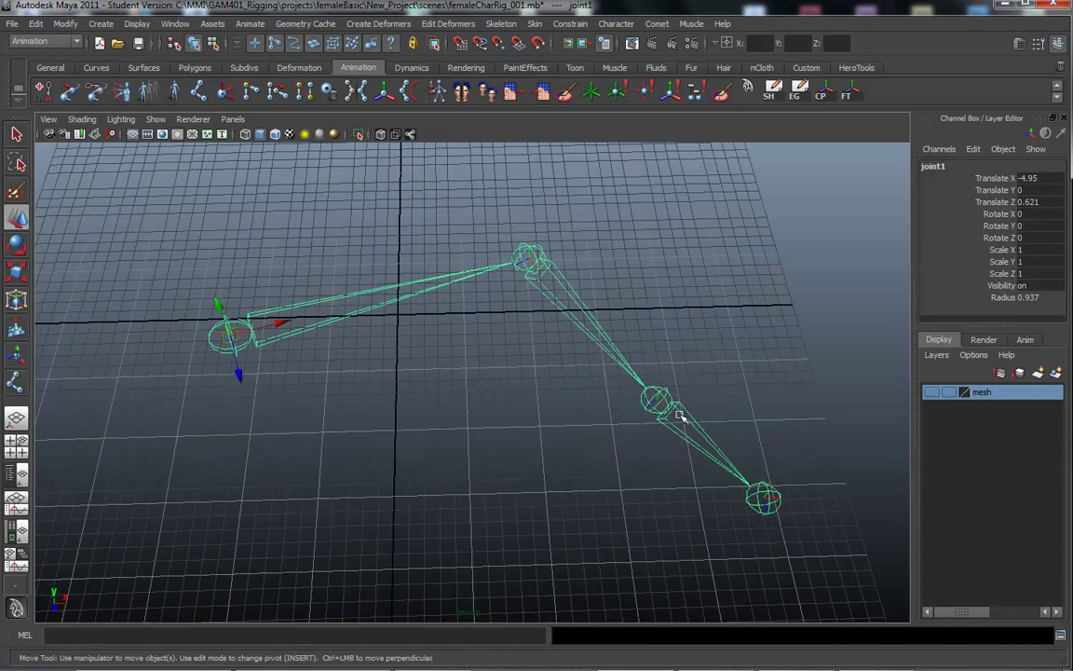
left_click(700, 460)
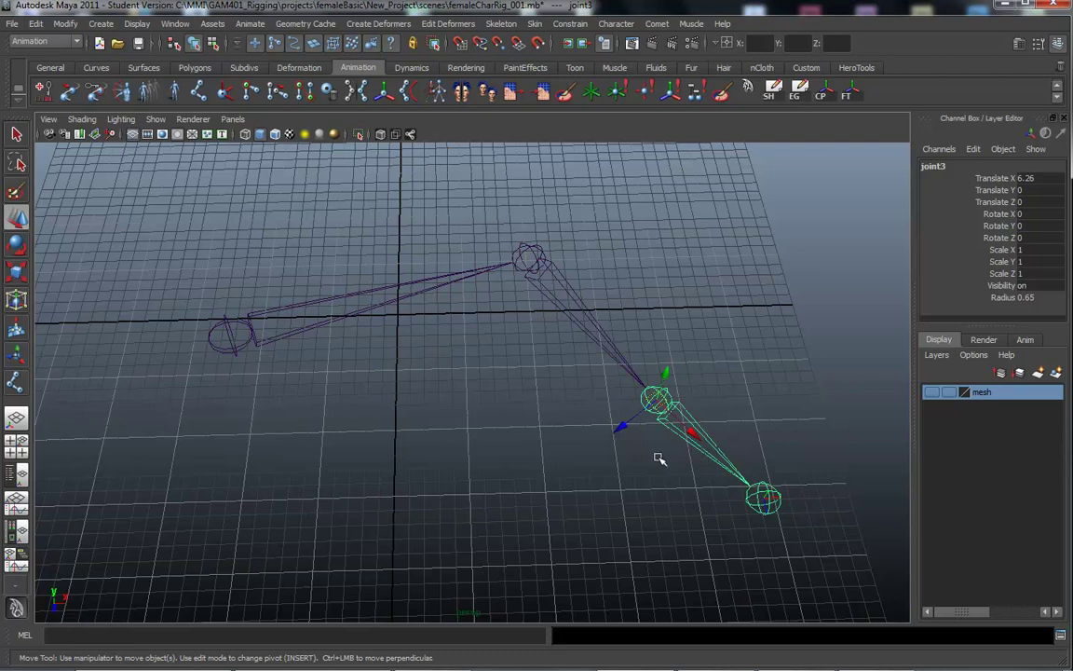
Move the third joint along its Z and X axes to about Translate X -0.689 and Translate Z -6.294
left_click(527, 254)
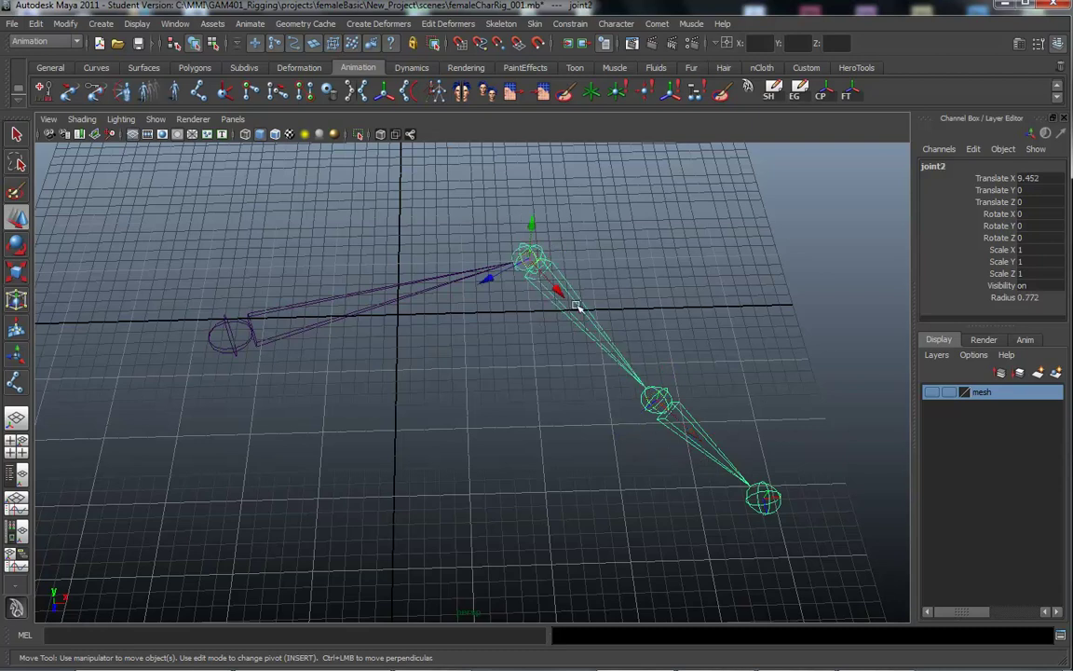
left_click(663, 402)
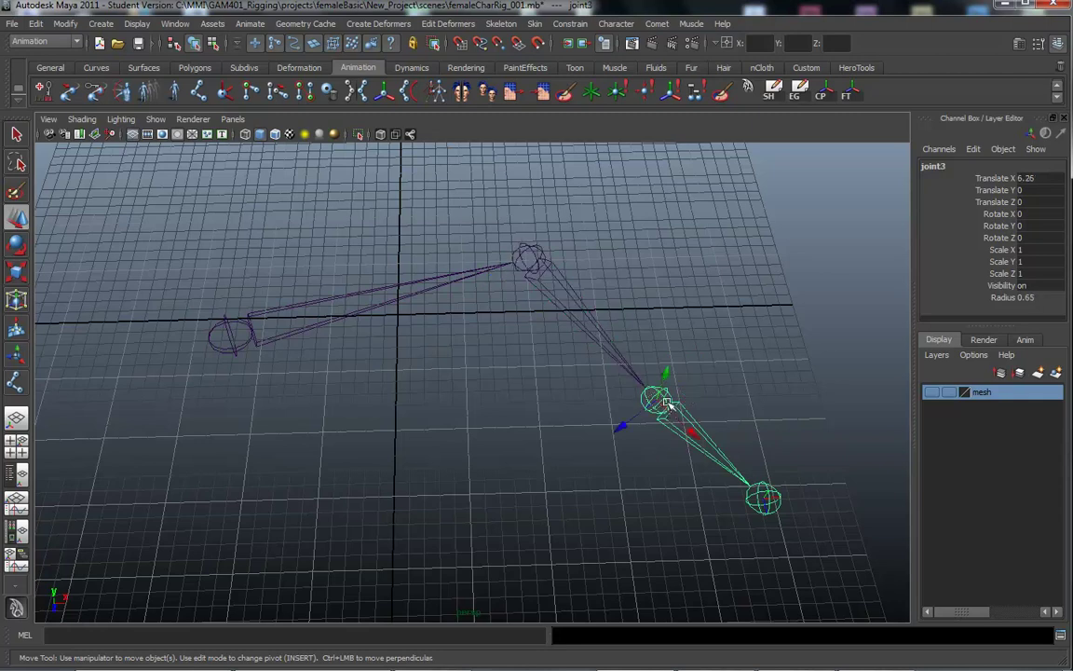
left_click_drag(622, 426, 759, 268)
left_click_drag(854, 309, 701, 191)
middle_click_drag(585, 365, 646, 394, "alt")
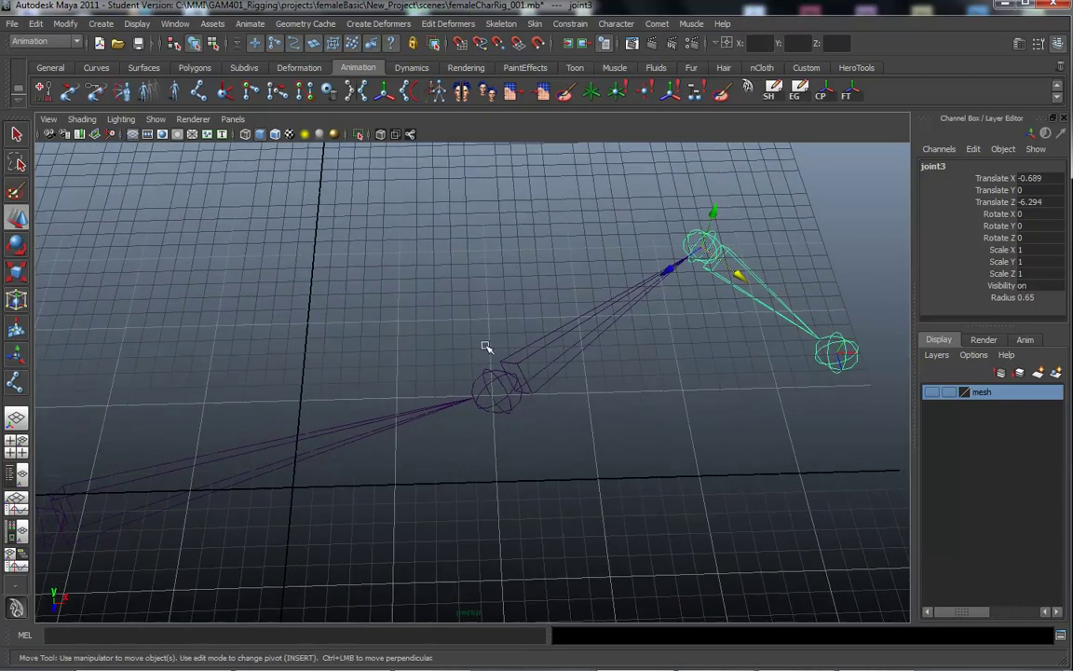
Select the second joint and examine whether its X axis still points down the bone toward the moved third joint
left_click(555, 368)
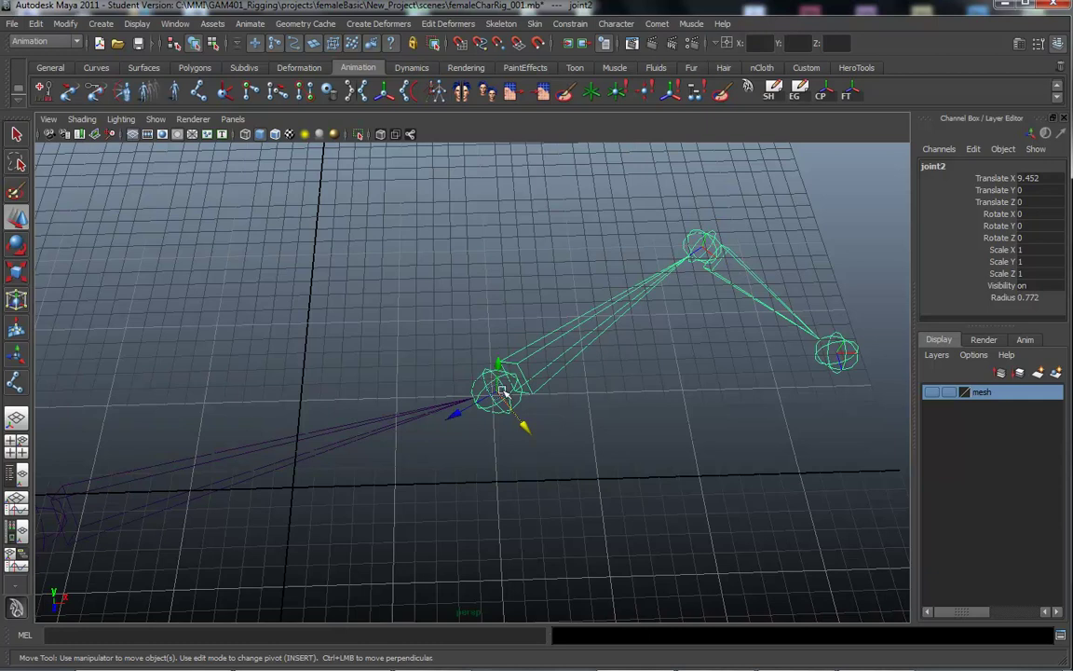
left_click(557, 456)
left_click(501, 391)
middle_click_drag(742, 610, 671, 327, "alt")
scroll(671, 328, "down", 2)
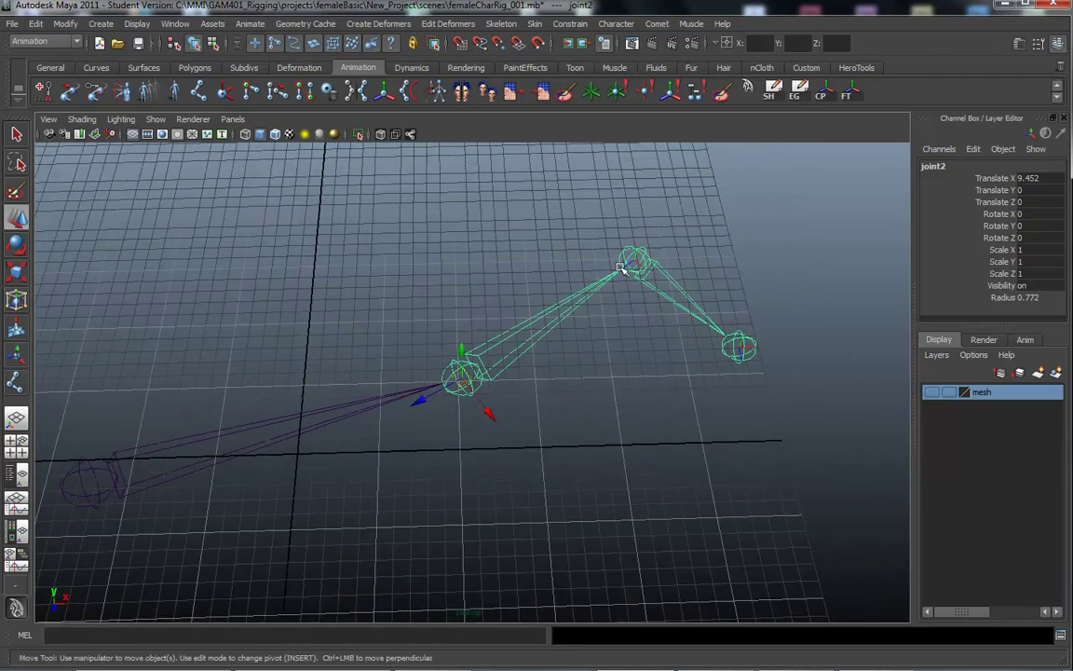
left_click_drag(611, 445, 466, 400, "alt")
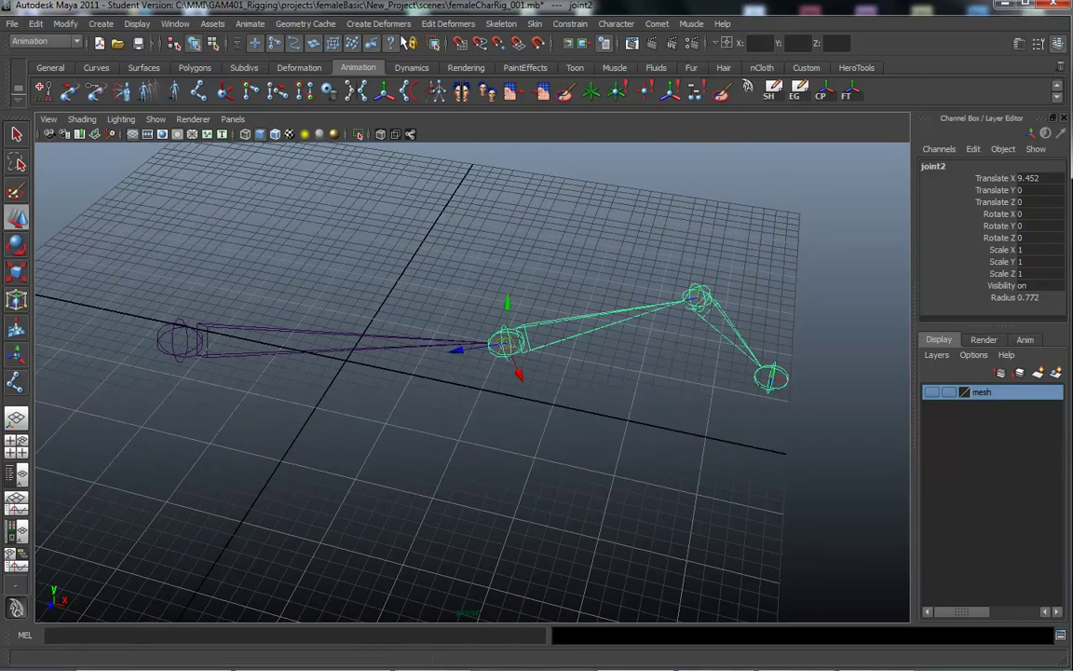
left_click_drag(594, 470, 567, 426, "alt")
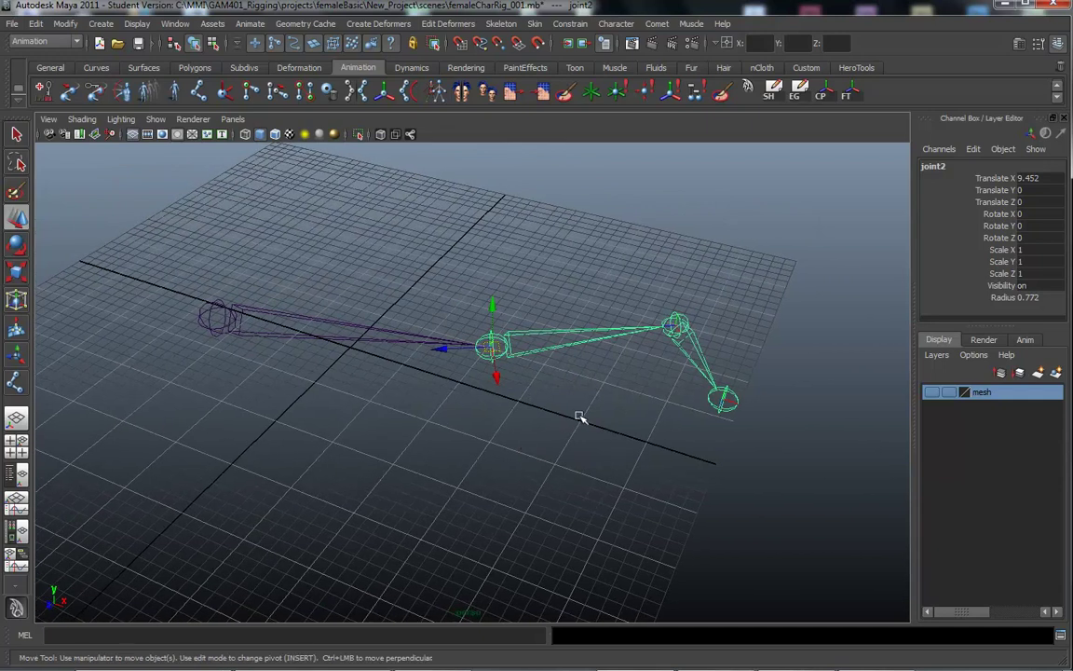
Undo the recent selections and the third joint's move
key("ctrl+z")
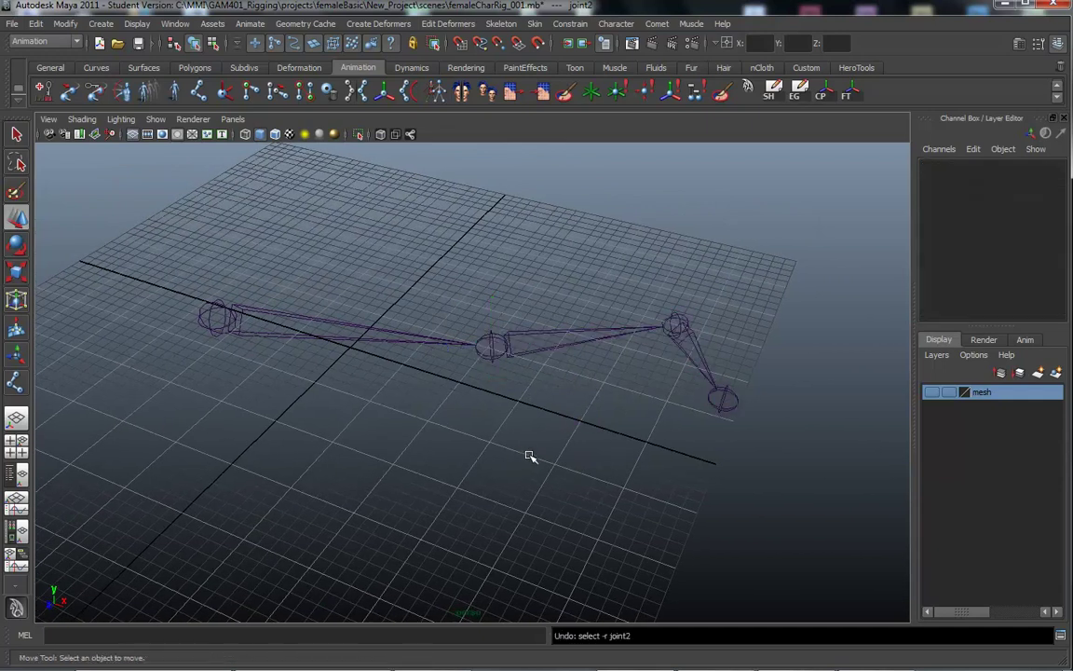
key("ctrl+z")
key("ctrl+z")
key("ctrl+z")
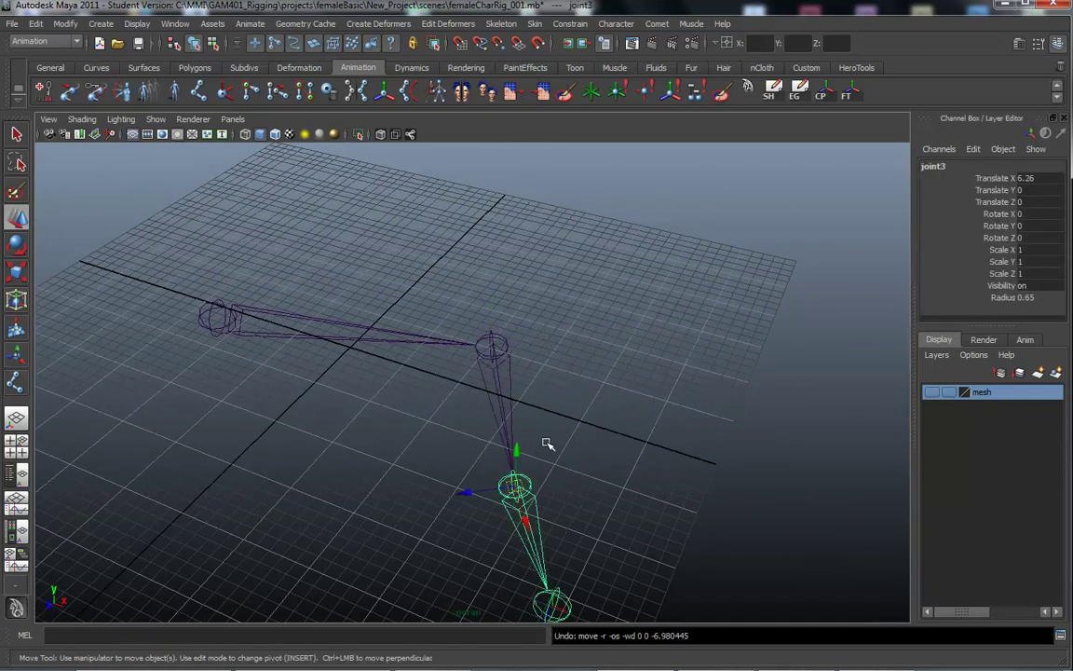
Select the second joint and go up the hierarchy to select the root joint
left_click_drag(456, 389, 534, 375)
left_click_drag(398, 457, 408, 436, "alt")
right_click_drag(408, 436, 396, 407, "alt")
middle_click_drag(636, 384, 531, 306, "alt")
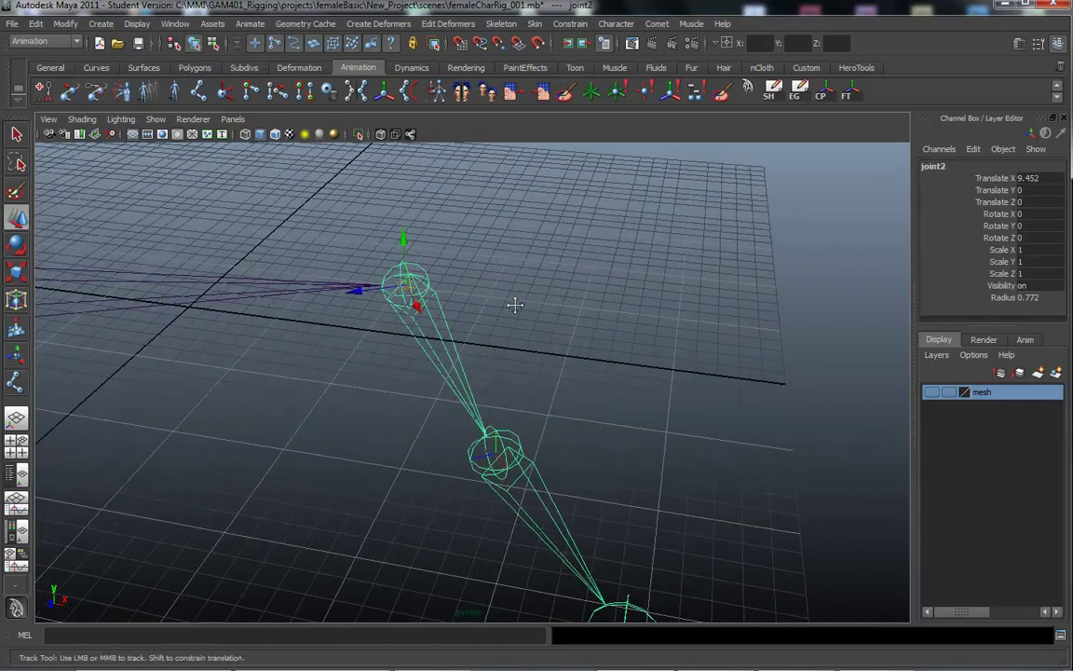
left_click_drag(518, 303, 594, 293, "alt")
right_click_drag(605, 292, 428, 293, "alt")
key("Up")
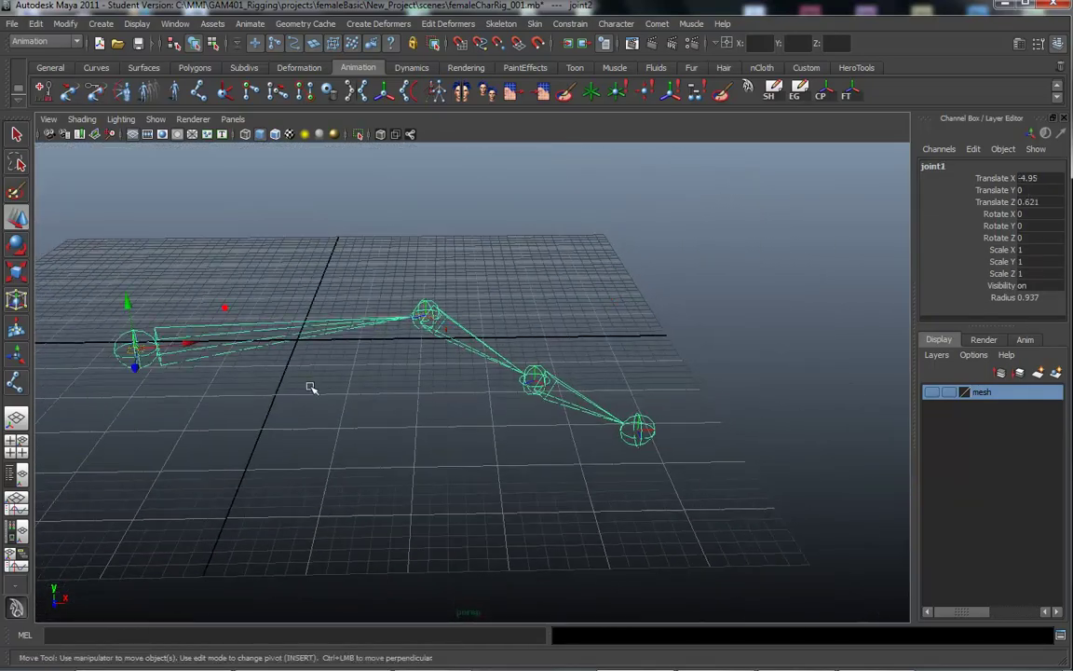
Open the cometJointOrient tool and place its window clear of the joint chain
left_click(655, 24)
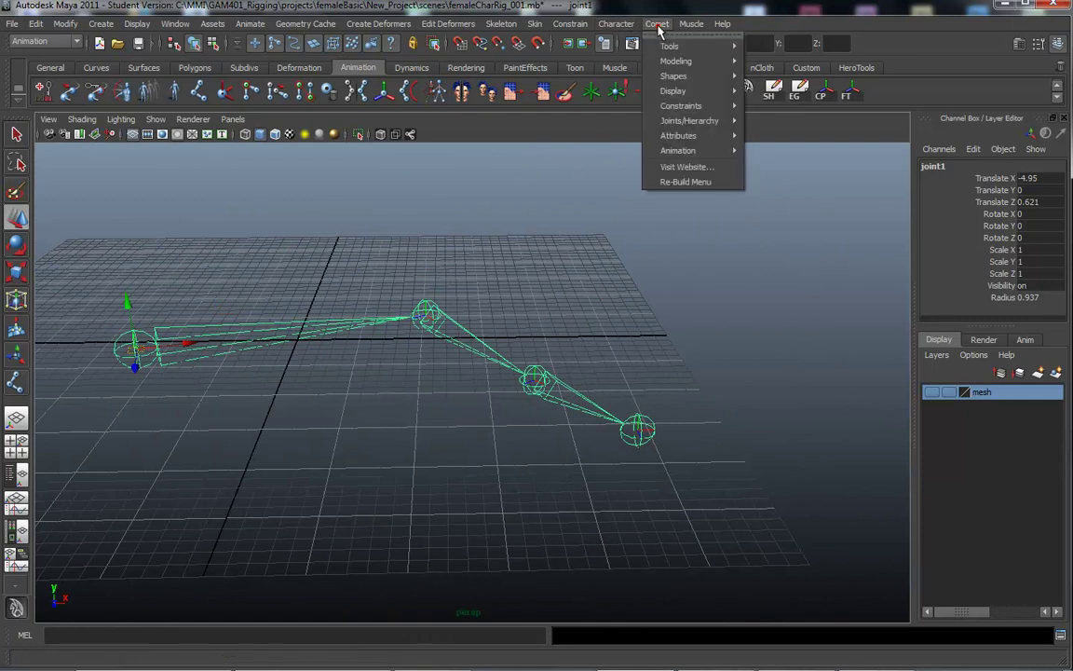
mouse_move(689, 125)
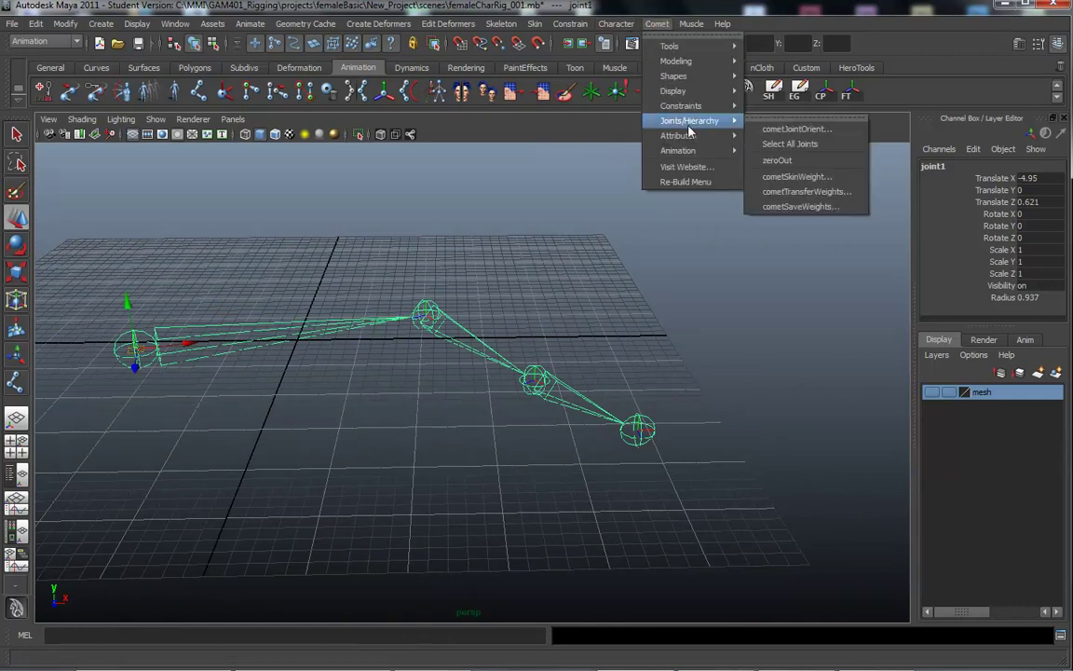
left_click(782, 131)
left_click_drag(686, 200, 701, 152)
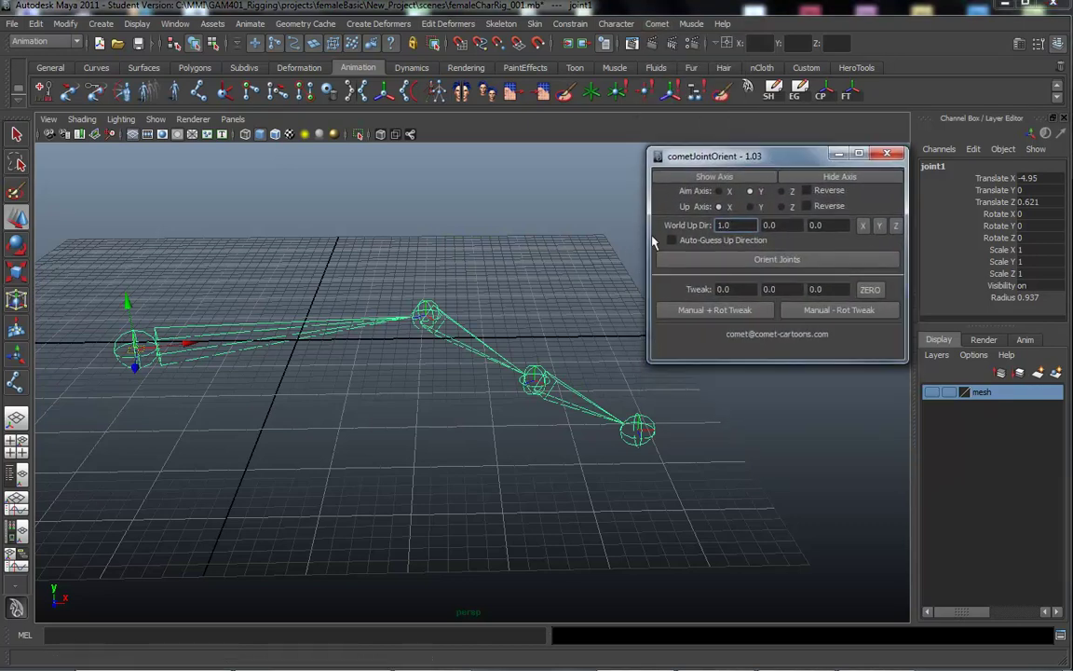
left_click_drag(139, 411, 336, 390, "alt")
middle_click_drag(335, 390, 323, 395, "alt")
left_click_drag(283, 410, 494, 298, "alt")
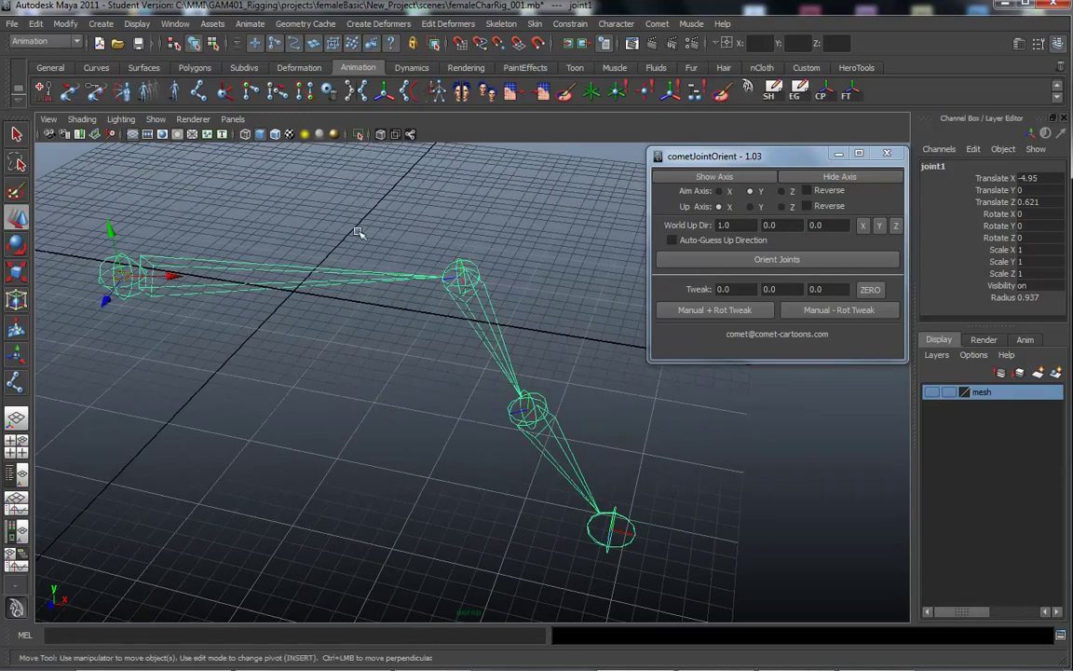
Create a shelf shortcut for Select Hierarchy and delete the duplicate
left_click(33, 26)
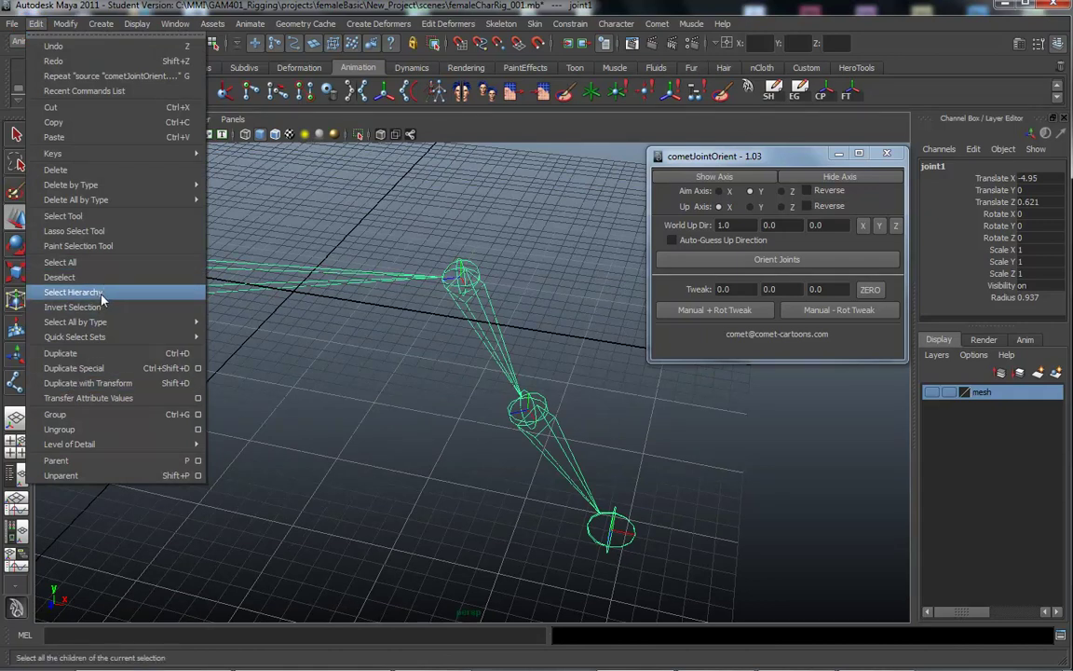
mouse_move(65, 23)
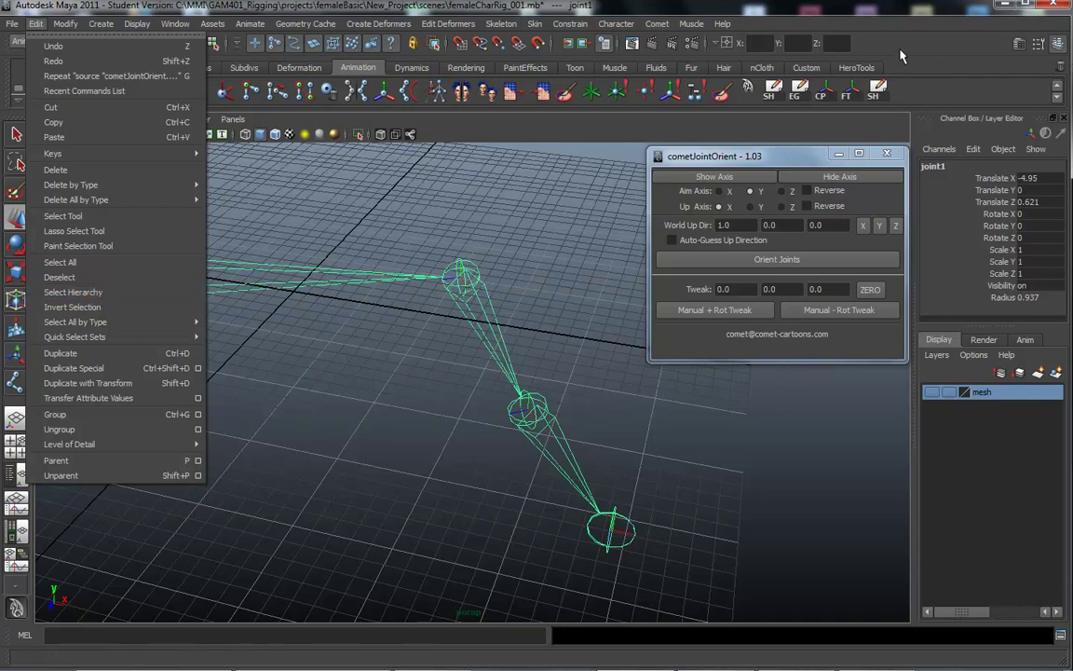
left_click(877, 93)
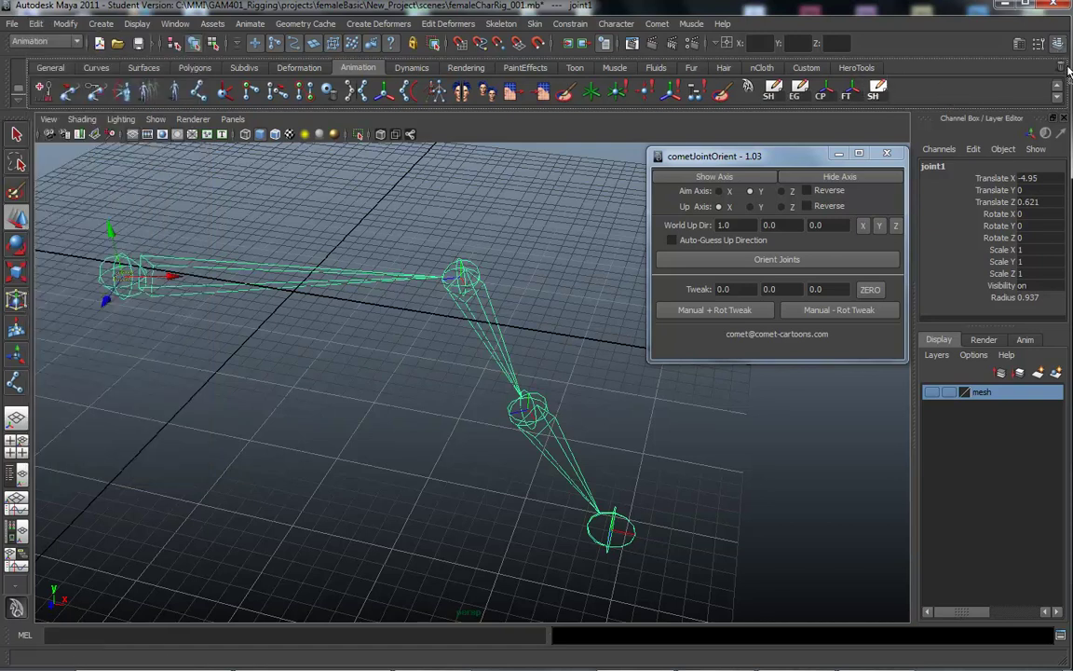
middle_click_drag(875, 91, 1061, 65)
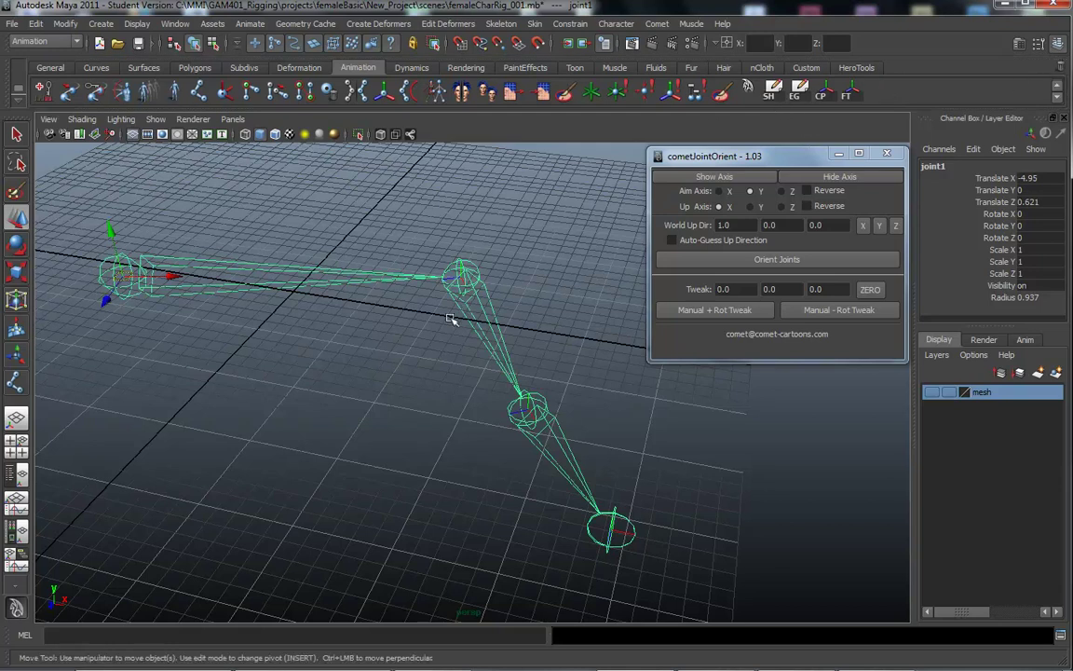
Select the root joint's entire hierarchy and show the local axes on all joints with cometJointOrient
left_click_drag(317, 338, 379, 322, "alt")
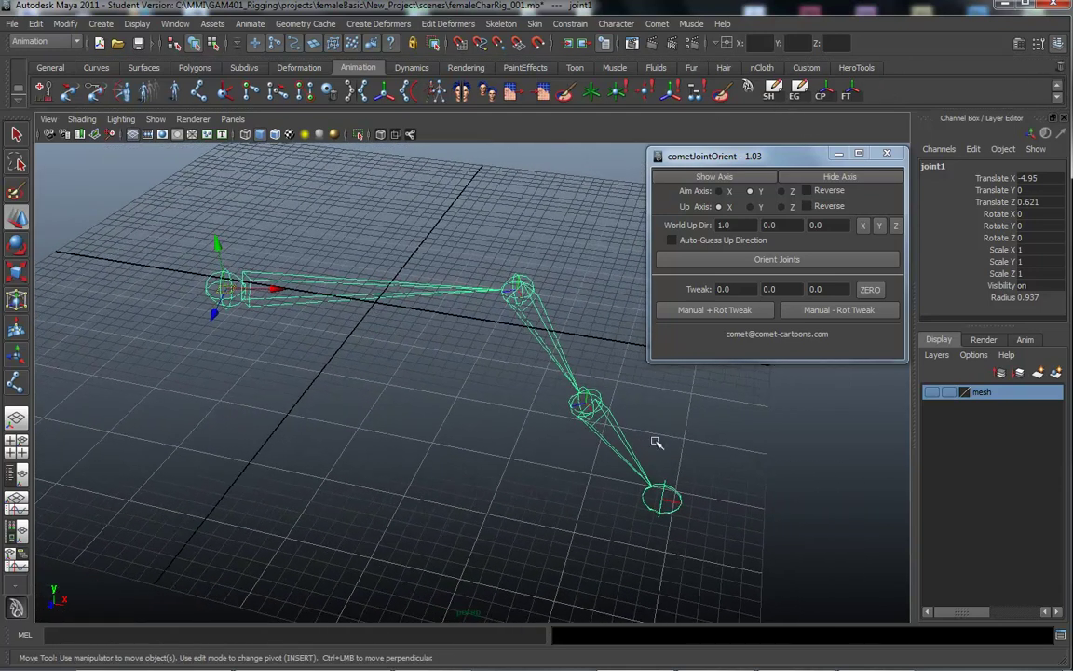
left_click(719, 207)
left_click(749, 176)
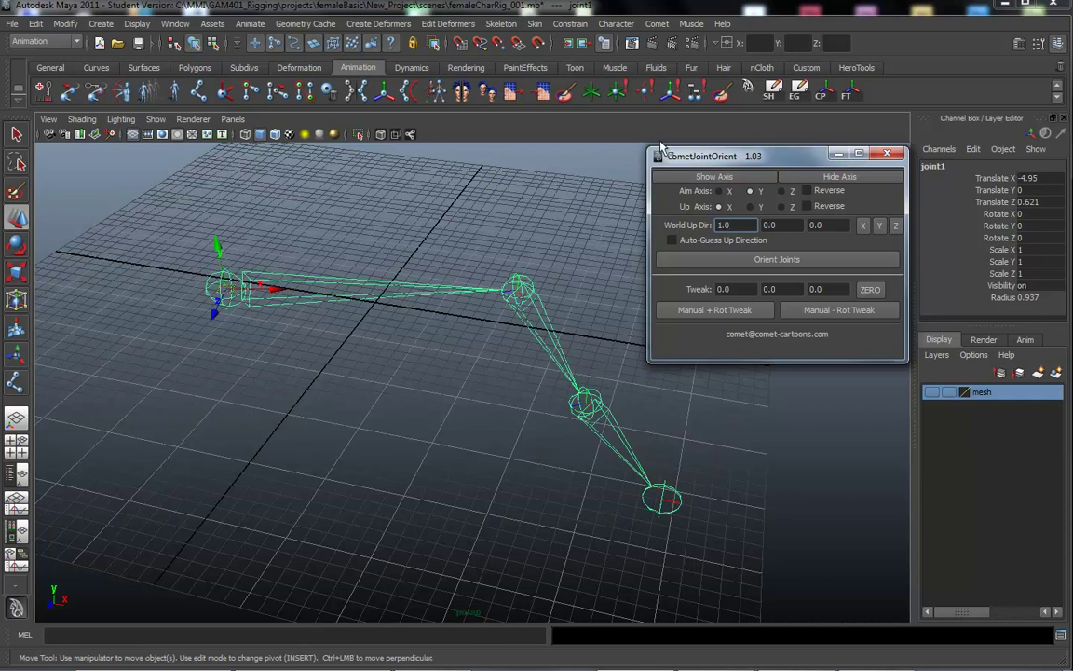
left_click(695, 89)
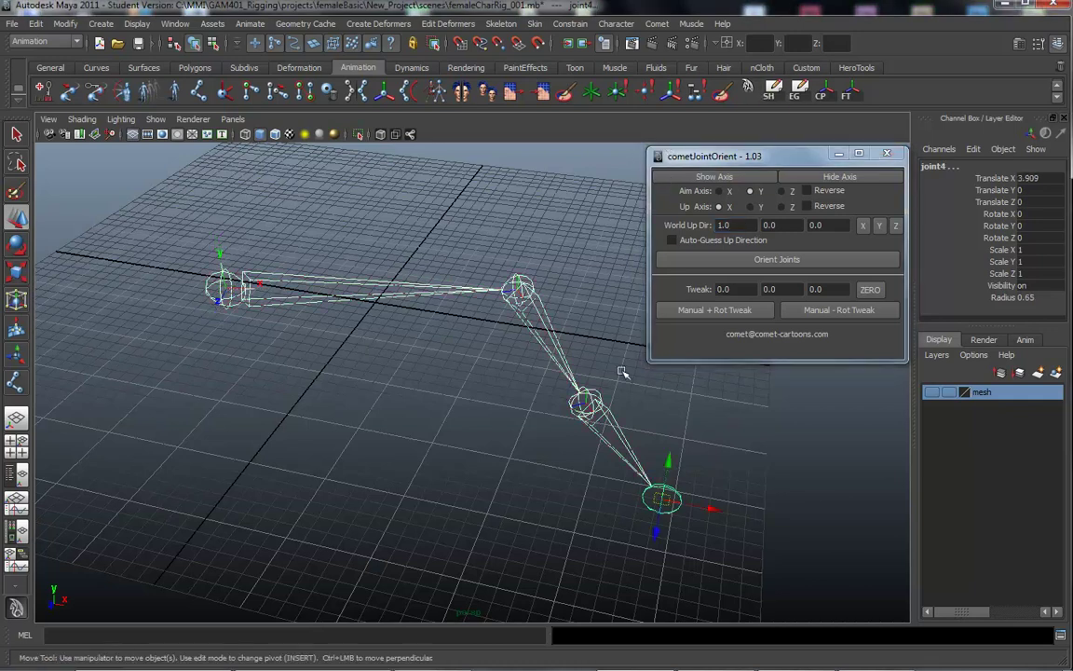
left_click(716, 177)
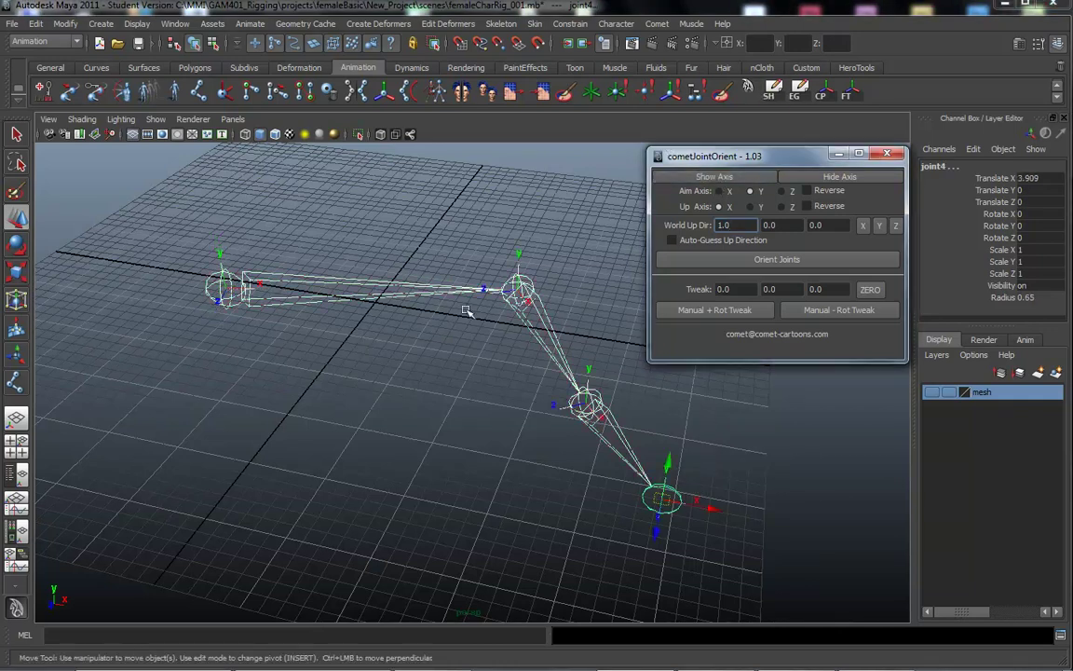
Examine the displayed local axes on each joint and how they line up with the bones
right_click_drag(428, 393, 572, 386, "alt")
left_click_drag(572, 386, 478, 376, "alt")
right_click_drag(479, 376, 384, 335, "alt")
middle_click_drag(384, 335, 391, 276, "alt")
key("w")
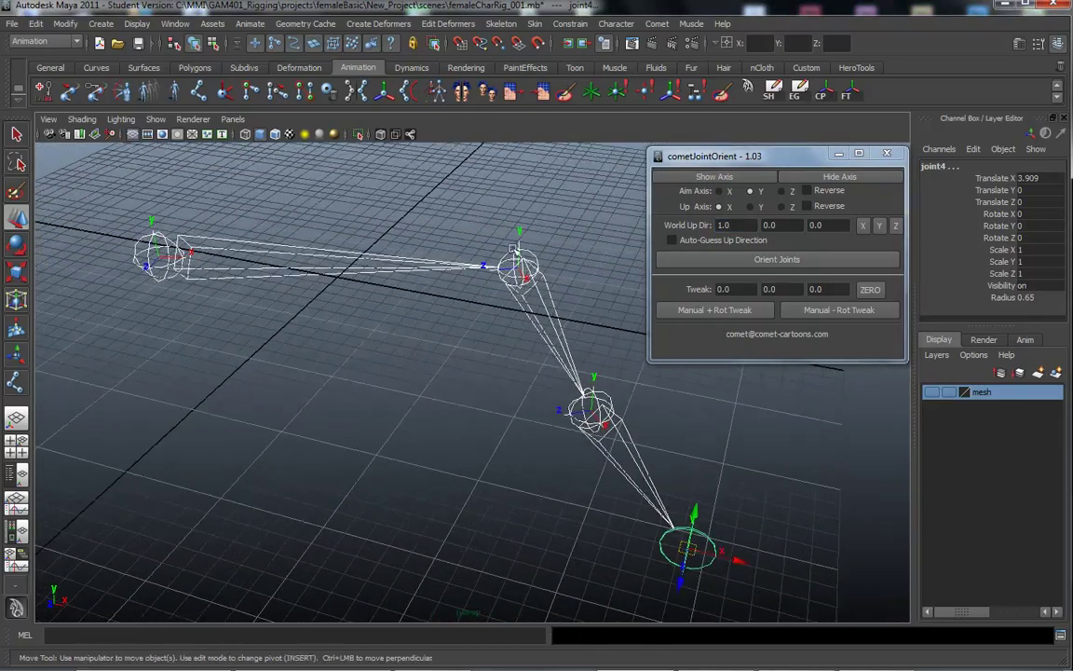
middle_click_drag(396, 389, 412, 370, "alt")
right_click_drag(412, 370, 384, 342, "alt")
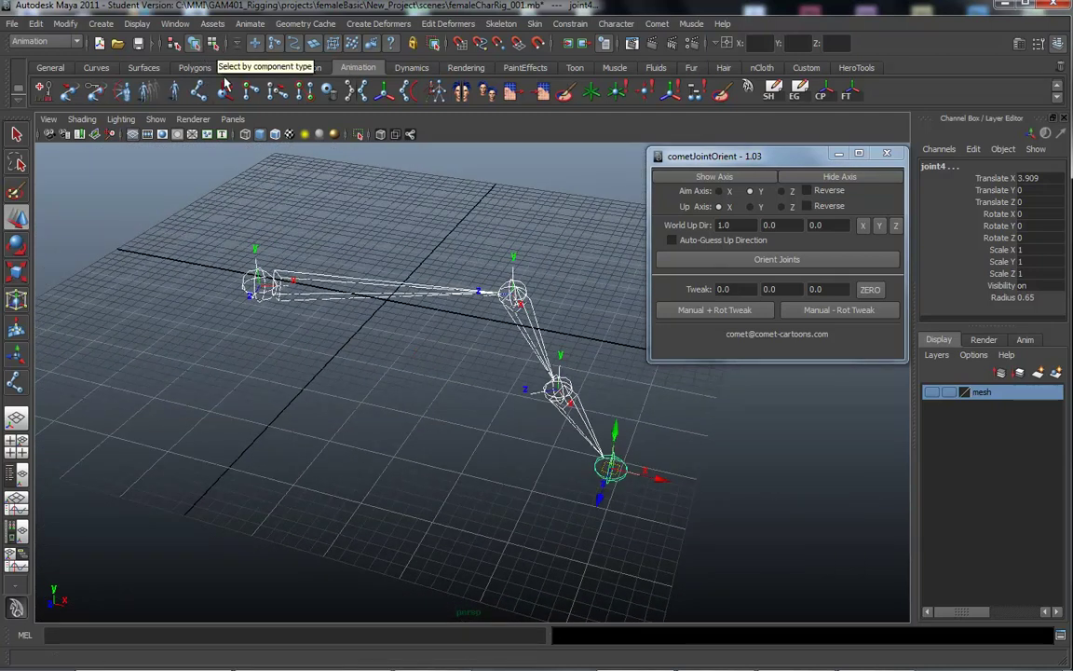
left_click_drag(433, 350, 484, 298, "alt")
left_click_drag(706, 151, 689, 136)
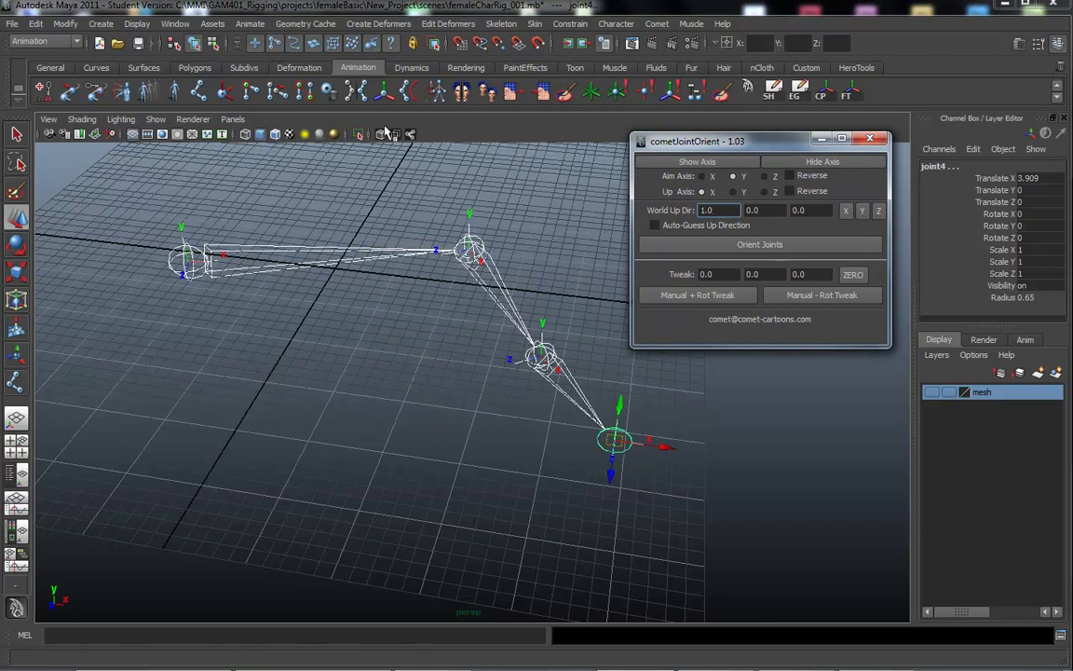
right_click_drag(385, 370, 416, 352, "alt")
left_click_drag(416, 352, 538, 413, "alt")
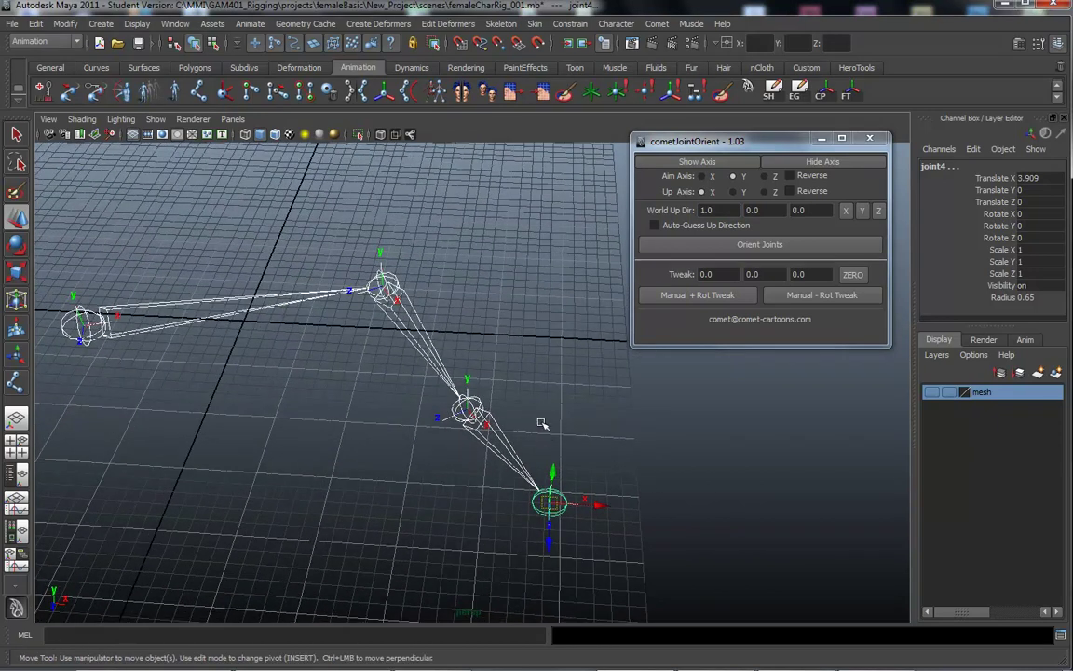
Move the third joint across the grid to swing the middle bone, and select the second joint's hierarchy
left_click(469, 416)
left_click_drag(465, 414, 448, 278)
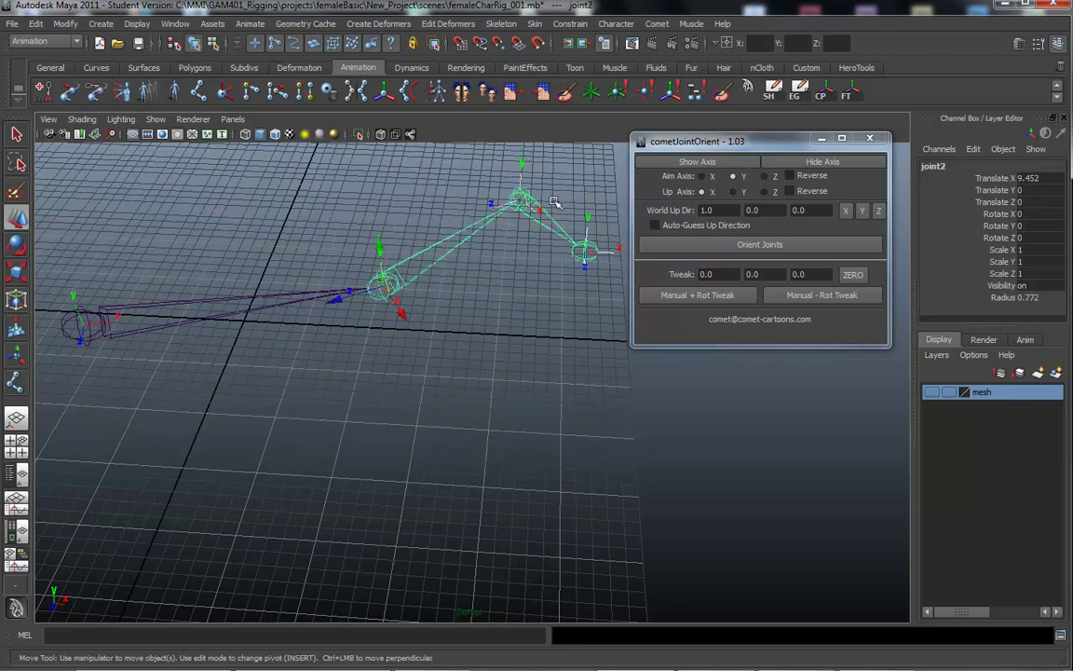
key("Down")
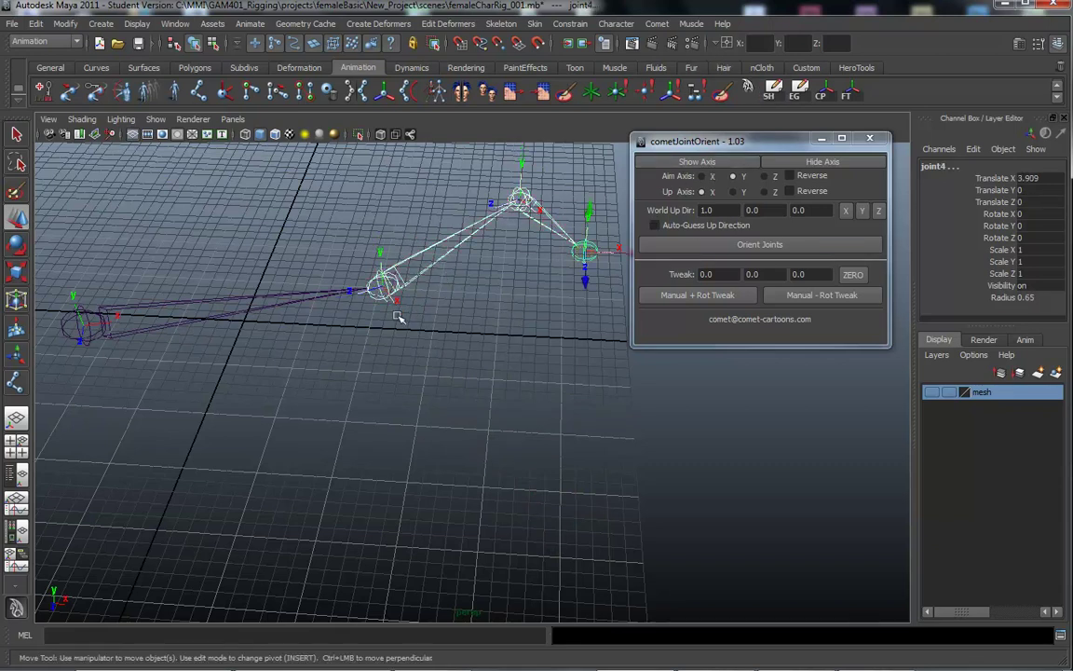
Undo the hierarchy selection and the third joint's latest move
left_click_drag(412, 296, 429, 398, "alt")
key("z")
key("z")
key("z")
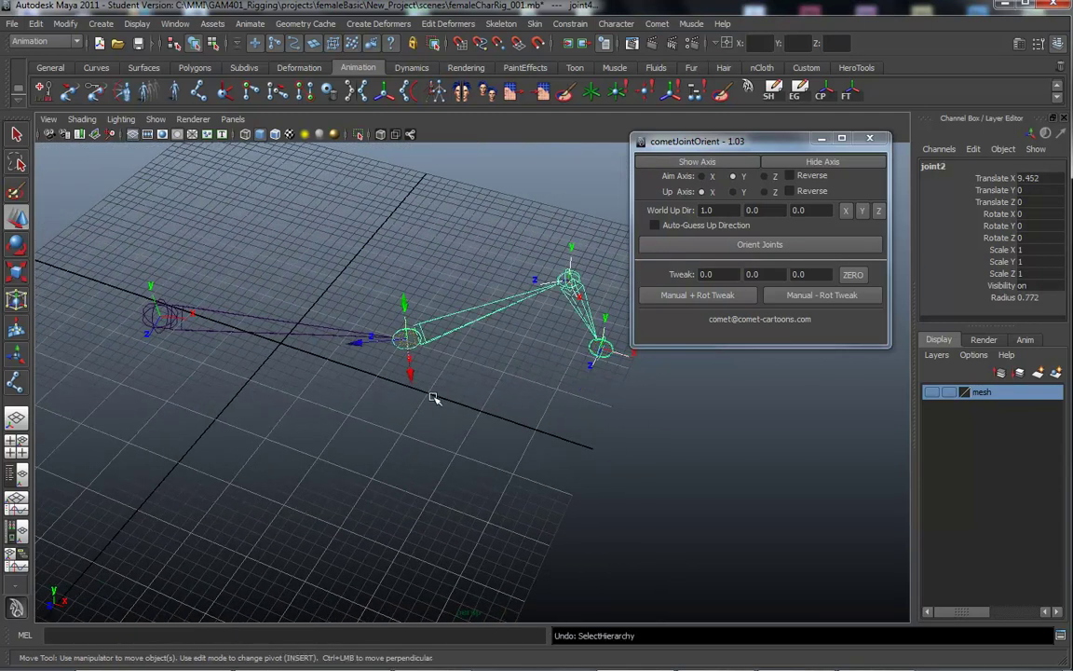
left_click_drag(322, 436, 448, 409, "alt")
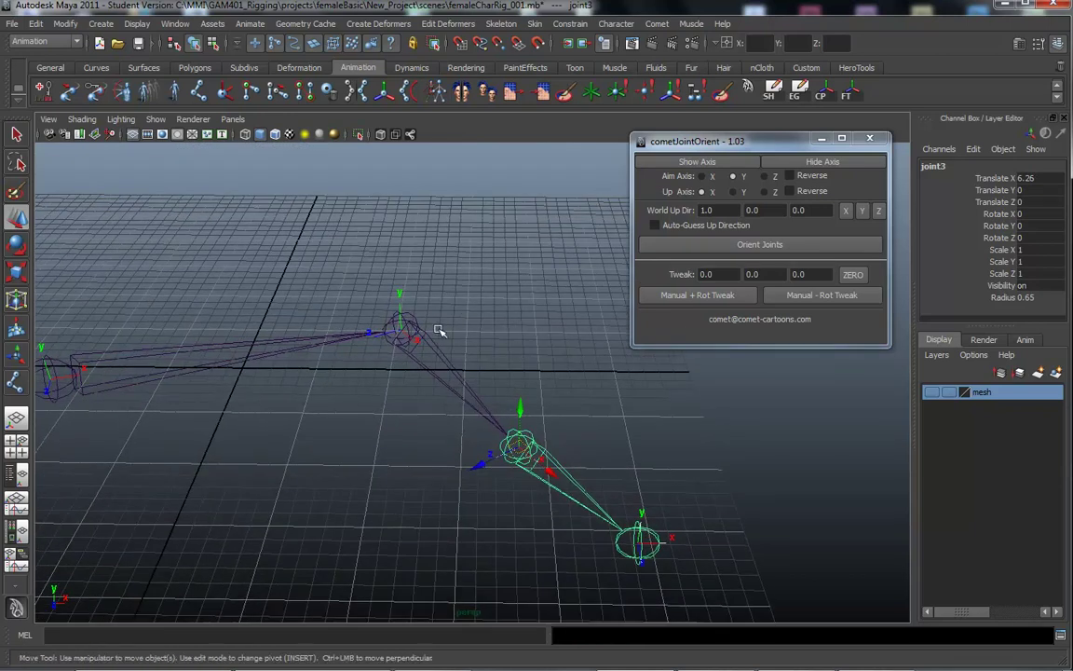
Rotate the second joint about 105.3 degrees around its Y axis
left_click(439, 328)
key("e")
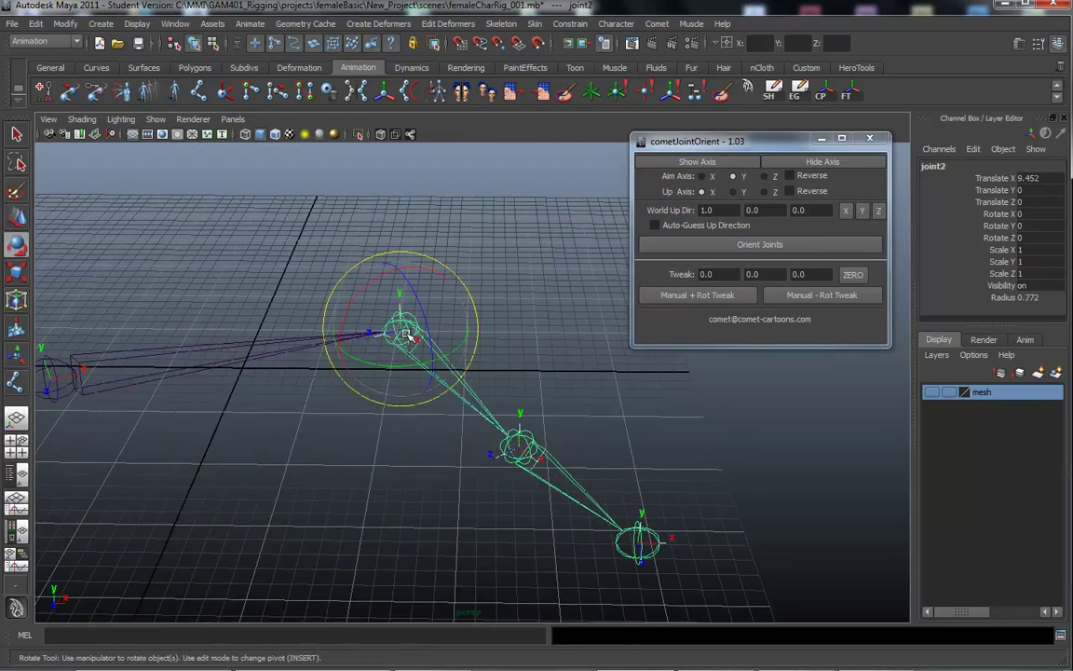
left_click_drag(375, 366, 433, 322)
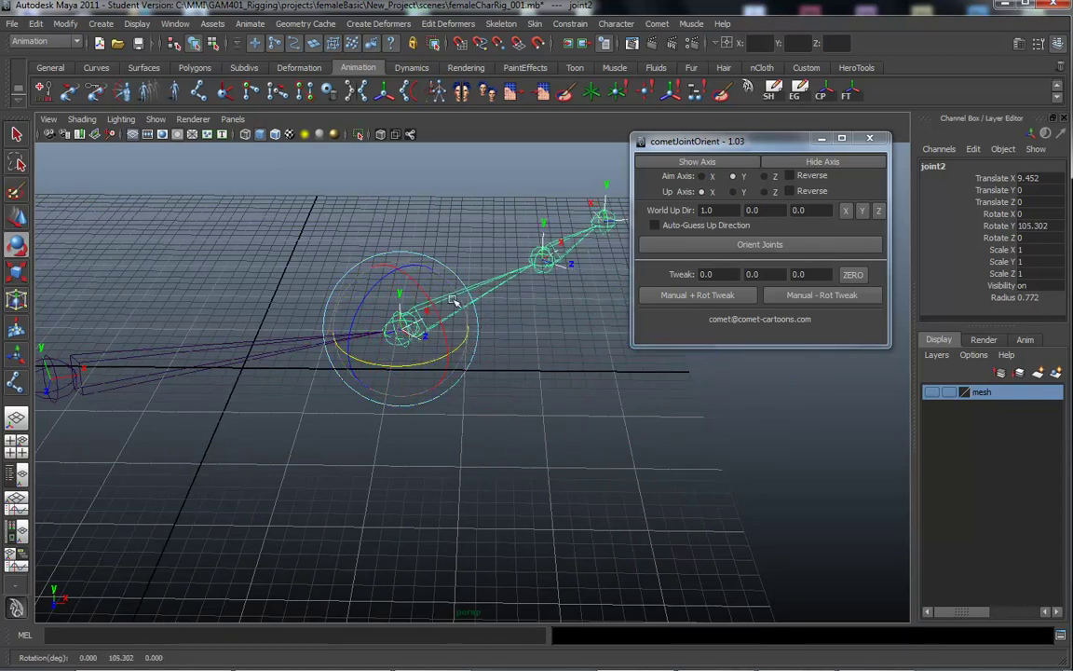
Examine the local axes at the rotated second joint and along its child bones
left_click_drag(531, 420, 440, 479, "alt")
left_click(498, 418)
left_click_drag(499, 417, 454, 380, "alt")
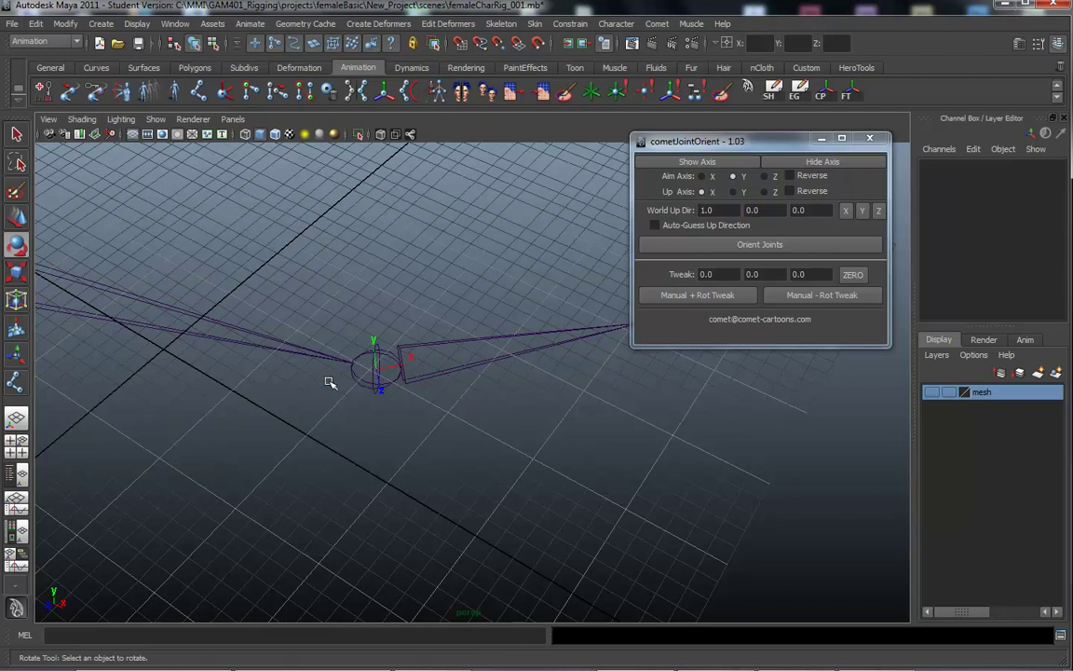
left_click_drag(479, 455, 370, 391, "alt")
left_click_drag(533, 405, 522, 451, "alt")
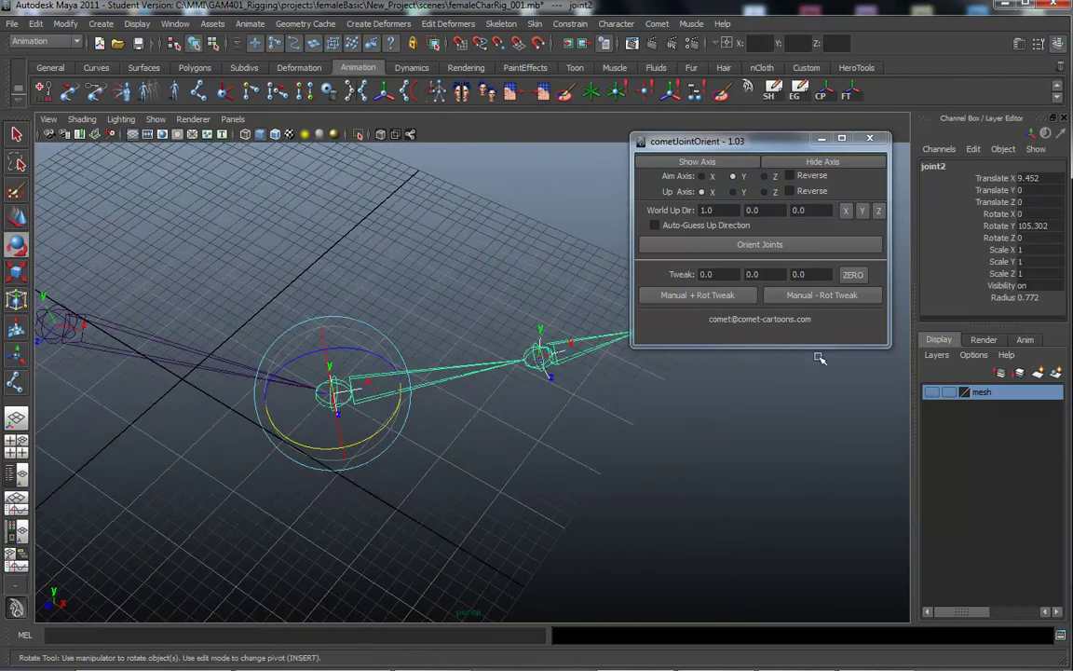
Examine the second joint's X, Y and Z rotation channels alongside the local axes of the joint chain
left_click(999, 228)
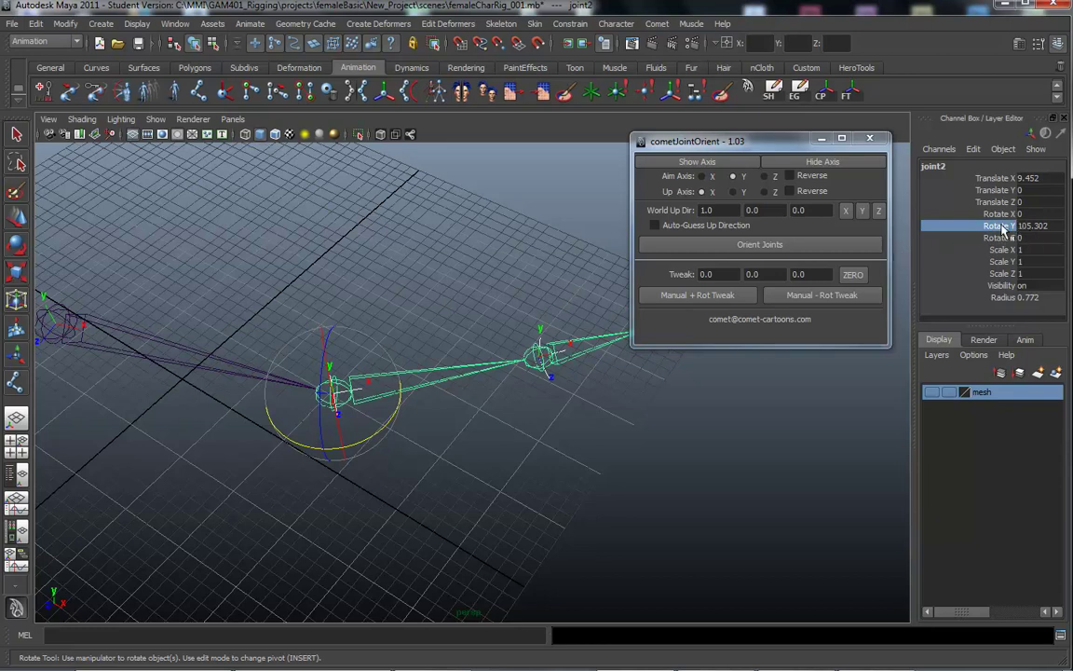
mouse_move(998, 240)
left_mouse_down()
mouse_move(999, 206)
mouse_move(997, 219)
left_mouse_up()
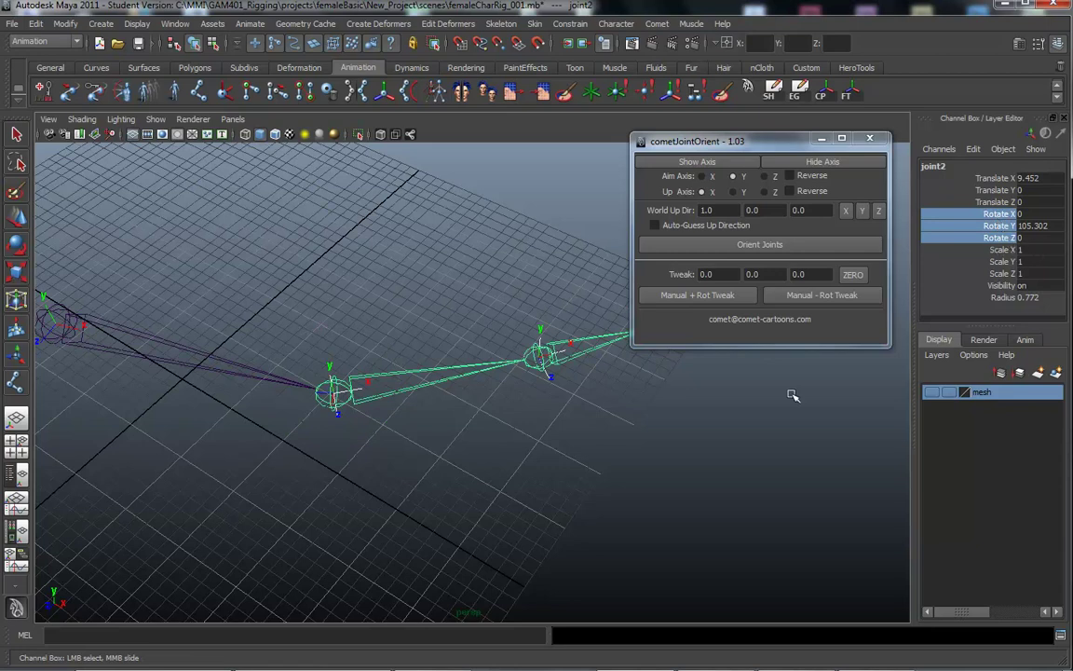
left_click_drag(503, 419, 402, 389, "alt")
right_click_drag(402, 389, 574, 389, "alt")
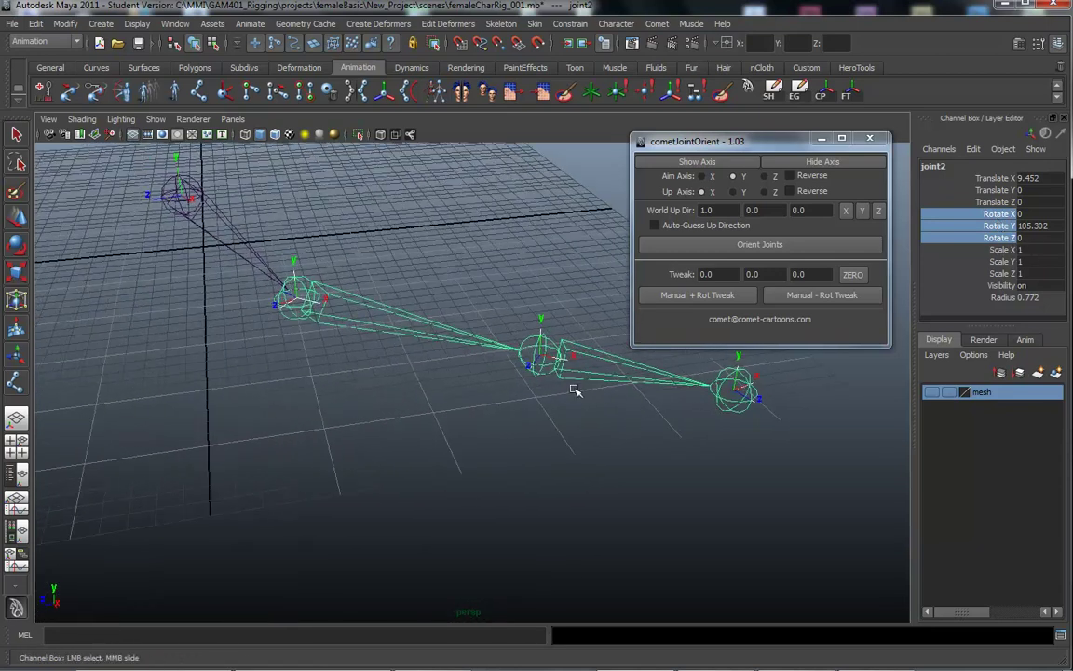
middle_click_drag(574, 389, 680, 454, "alt")
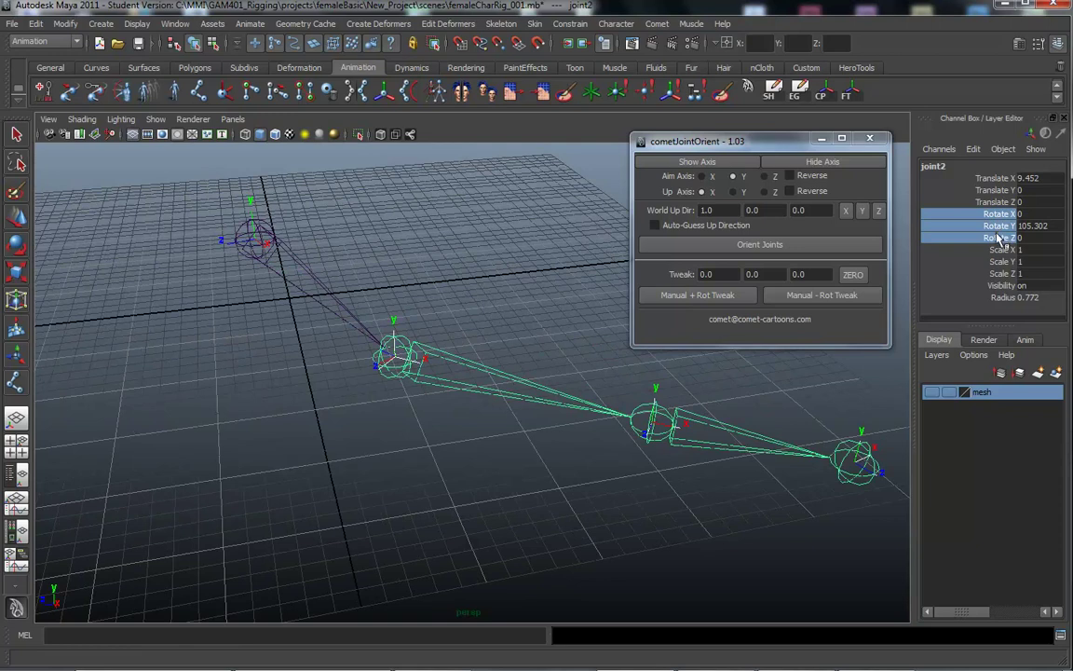
right_click_drag(522, 450, 410, 337, "alt")
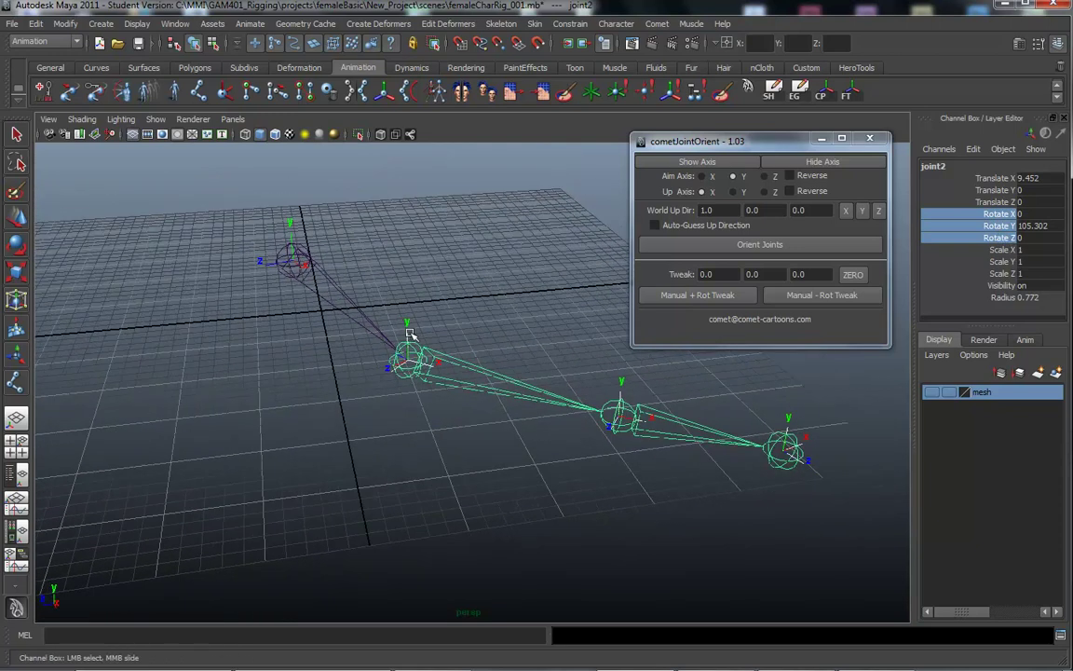
right_click_drag(515, 439, 443, 421, "alt")
left_click_drag(443, 416, 405, 391, "alt")
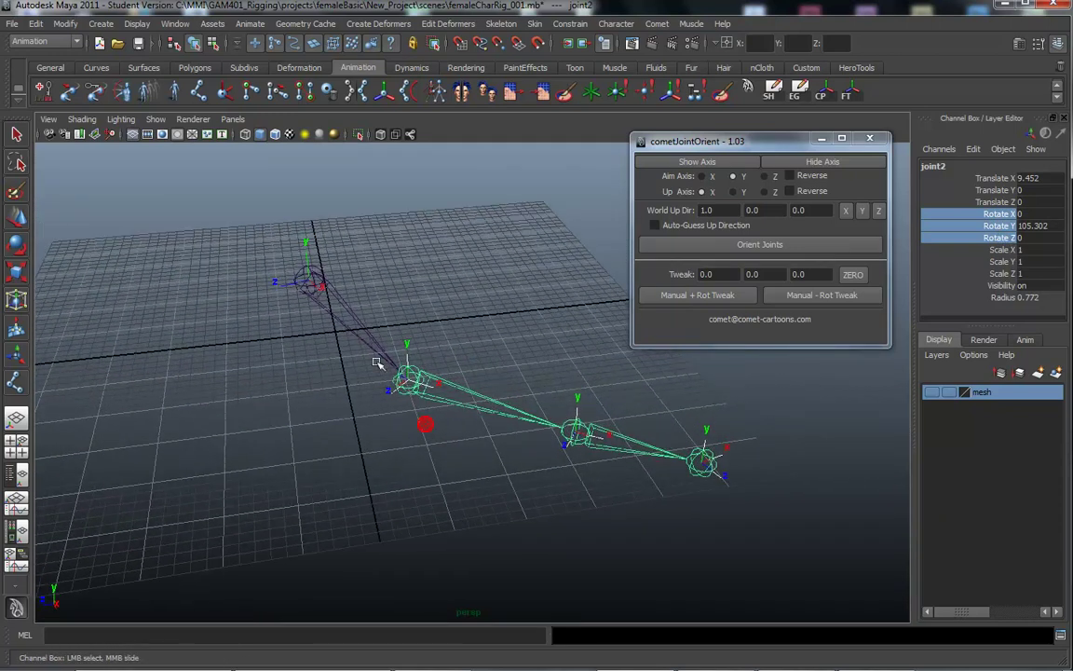
mouse_move(403, 433)
left_mouse_down("alt")
mouse_move(431, 416)
mouse_move(411, 411)
left_mouse_up("alt")
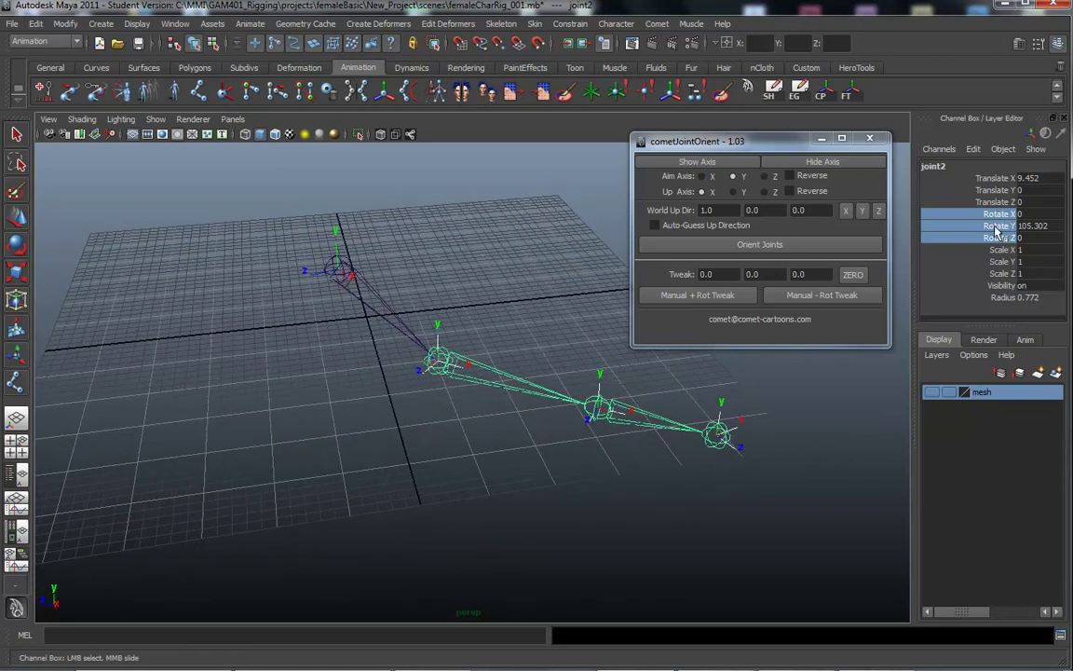
middle_click_drag(431, 399, 404, 412, "alt")
right_click_drag(404, 412, 503, 400, "alt")
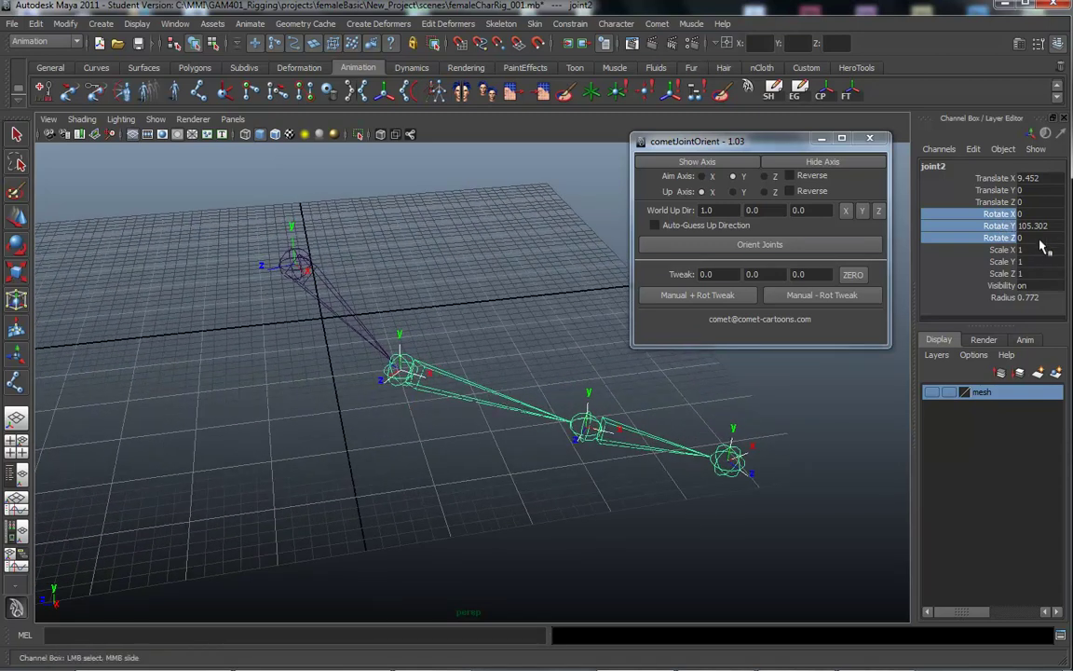
left_click_drag(519, 393, 443, 405, "alt")
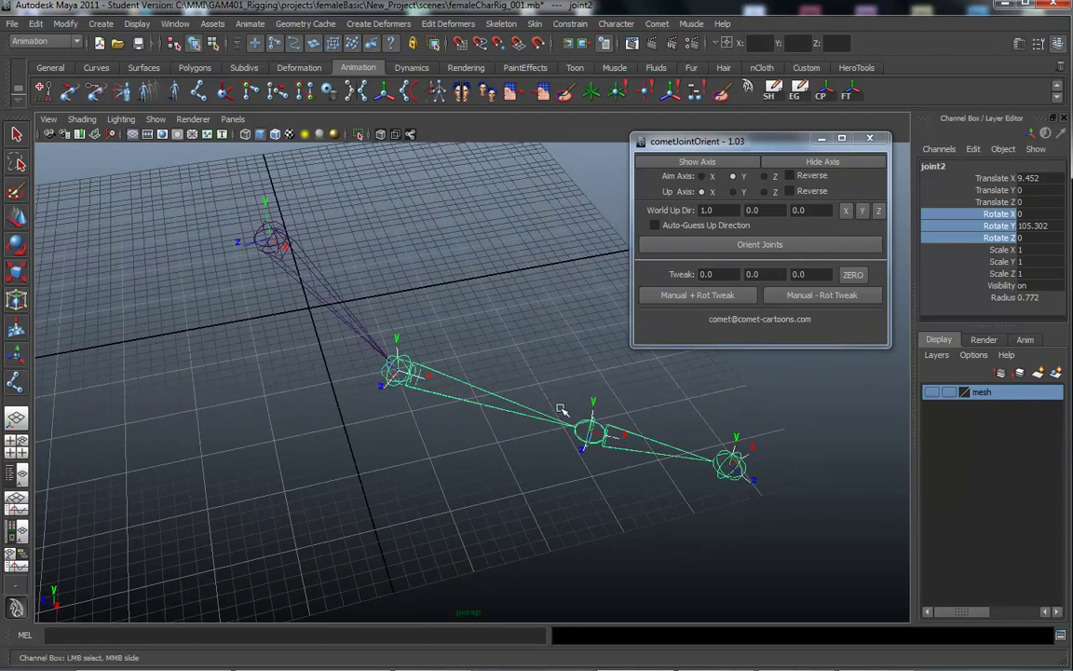
left_click_drag(363, 431, 479, 437, "alt")
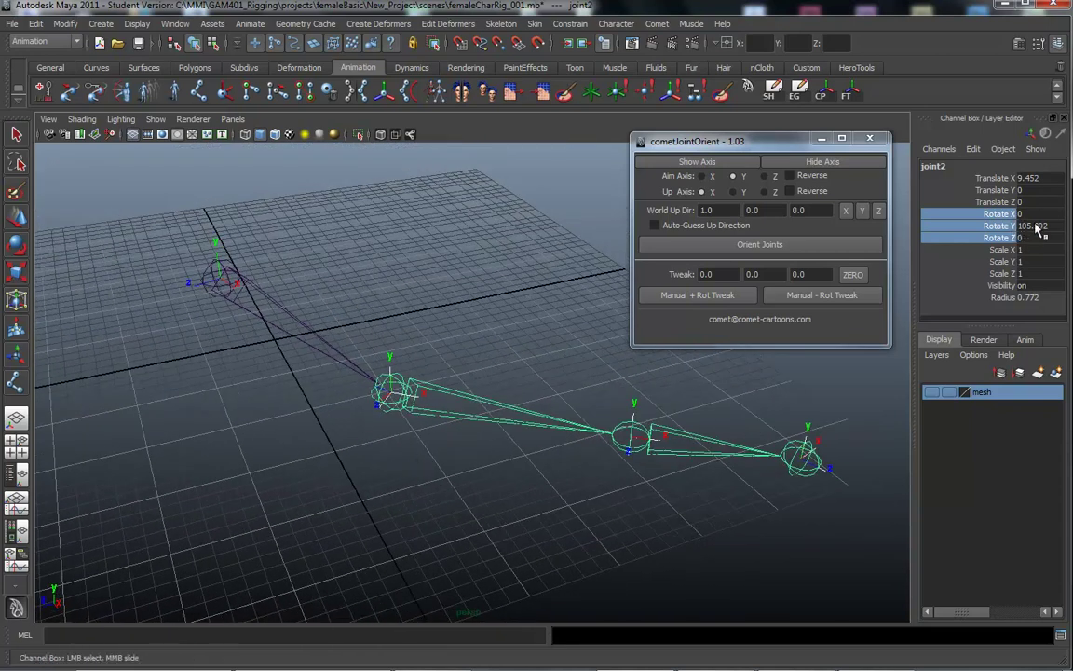
Freeze the second joint's transformations with Translate, Rotate and Scale enabled and Joint orient disabled
key("space")
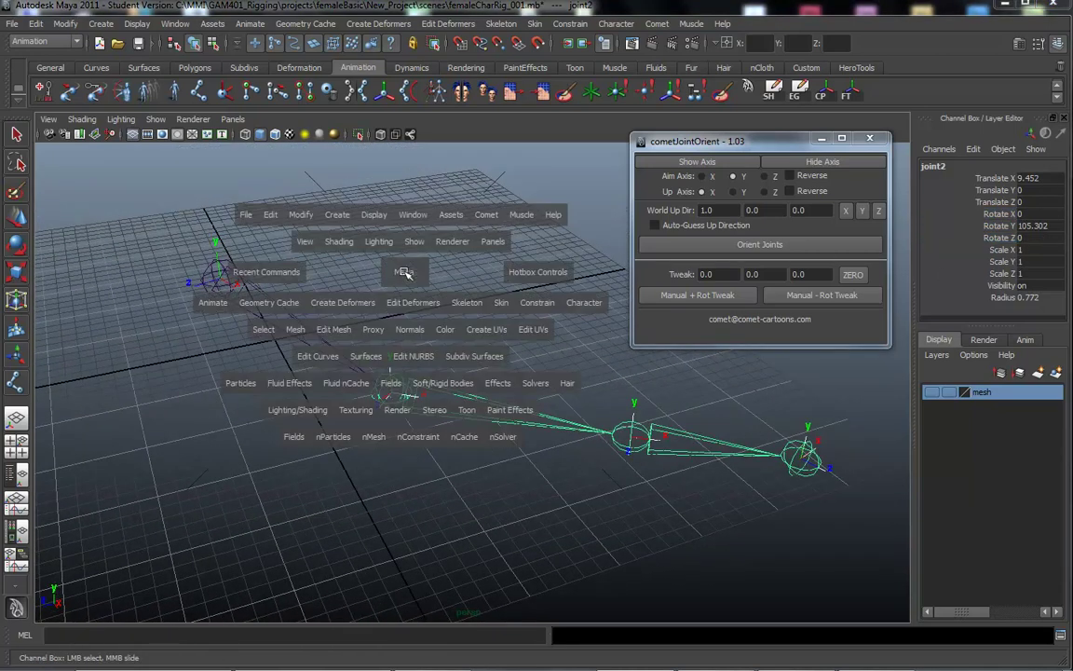
left_click(302, 215)
left_click(302, 215)
left_click(302, 216)
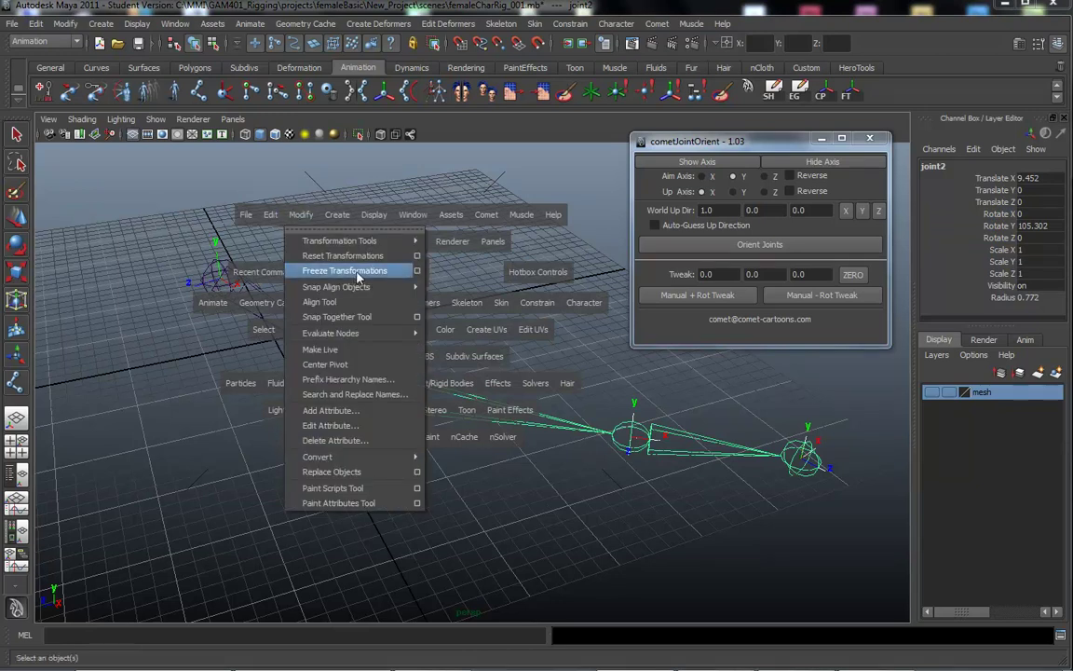
left_click(417, 271)
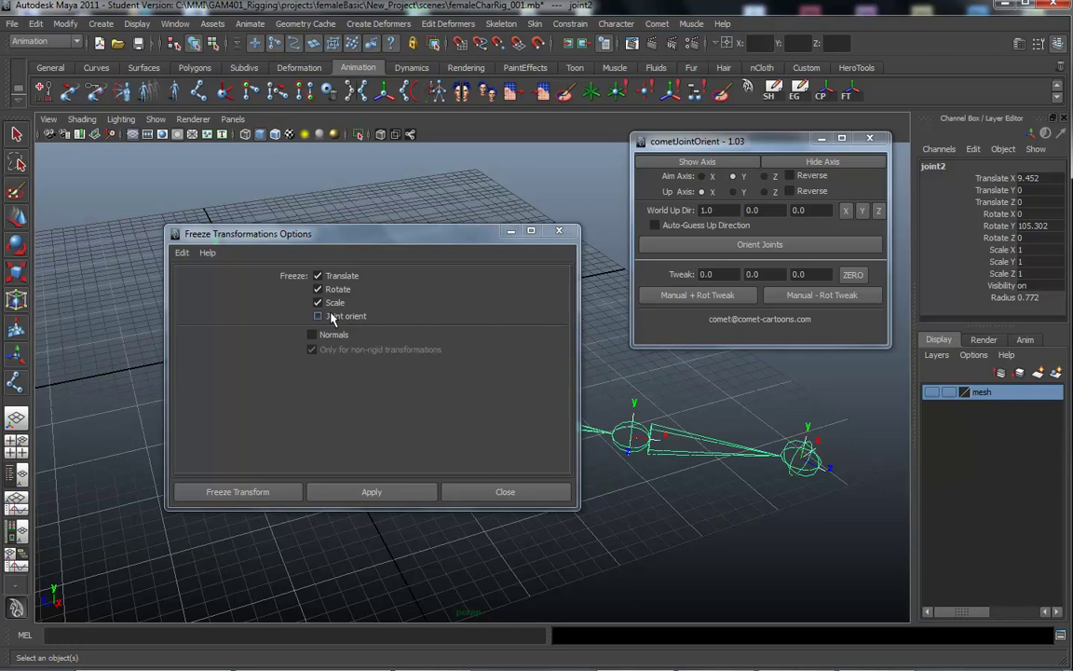
left_click_drag(350, 239, 412, 402)
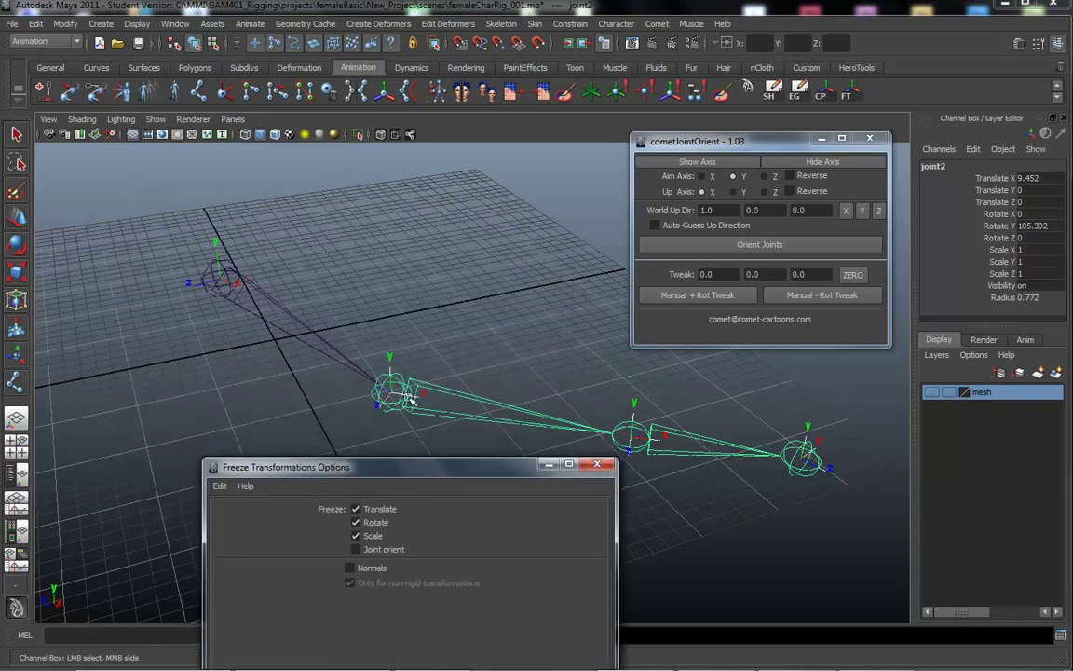
left_click_drag(305, 398, 388, 310, "alt")
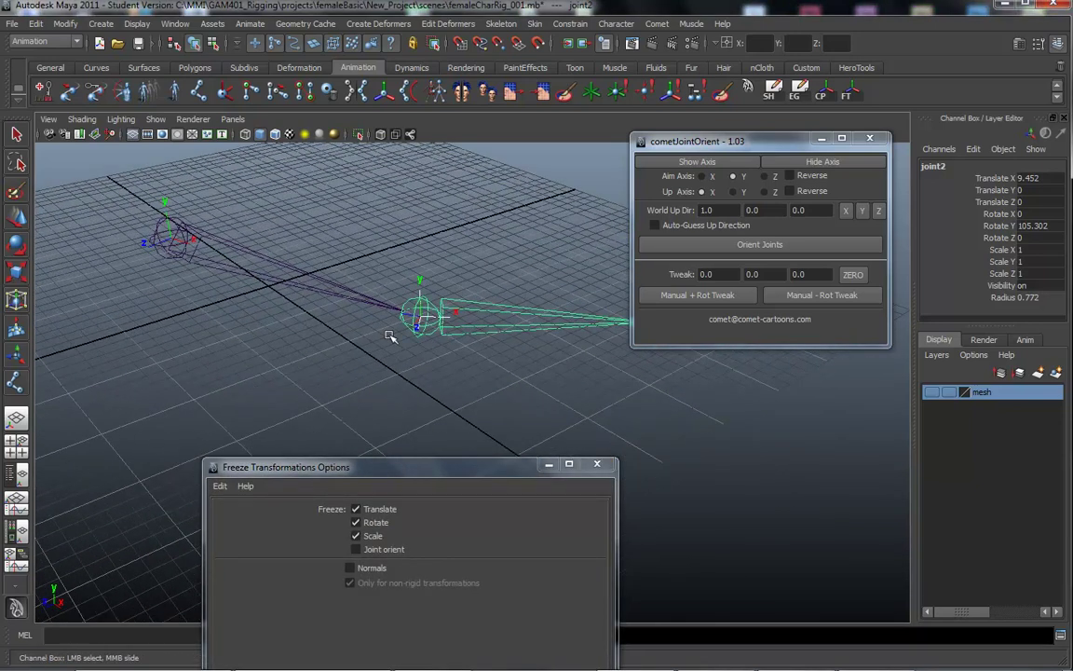
left_click_drag(435, 472, 368, 383)
middle_click_drag(709, 479, 644, 403, "alt")
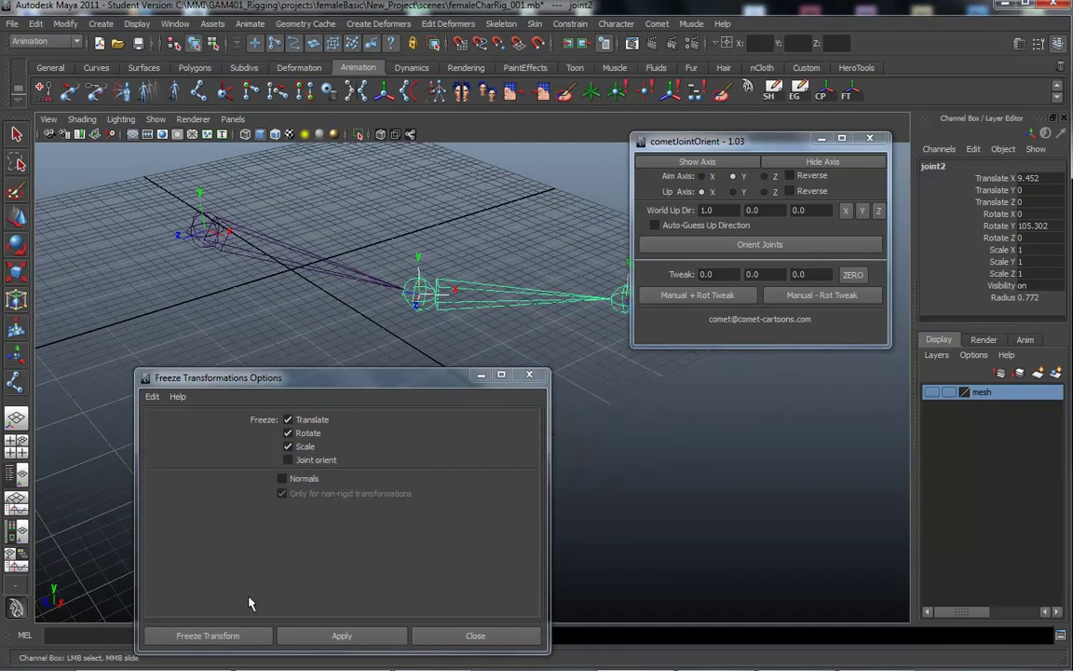
left_click(337, 634)
Examine the second joint's rotation channels and local axes after the freeze
left_click_drag(379, 293, 395, 336, "alt")
right_click_drag(395, 335, 500, 326, "alt")
middle_click_drag(500, 326, 416, 348, "alt")
left_click_drag(1006, 238, 1010, 216)
left_click_drag(177, 294, 423, 307, "alt")
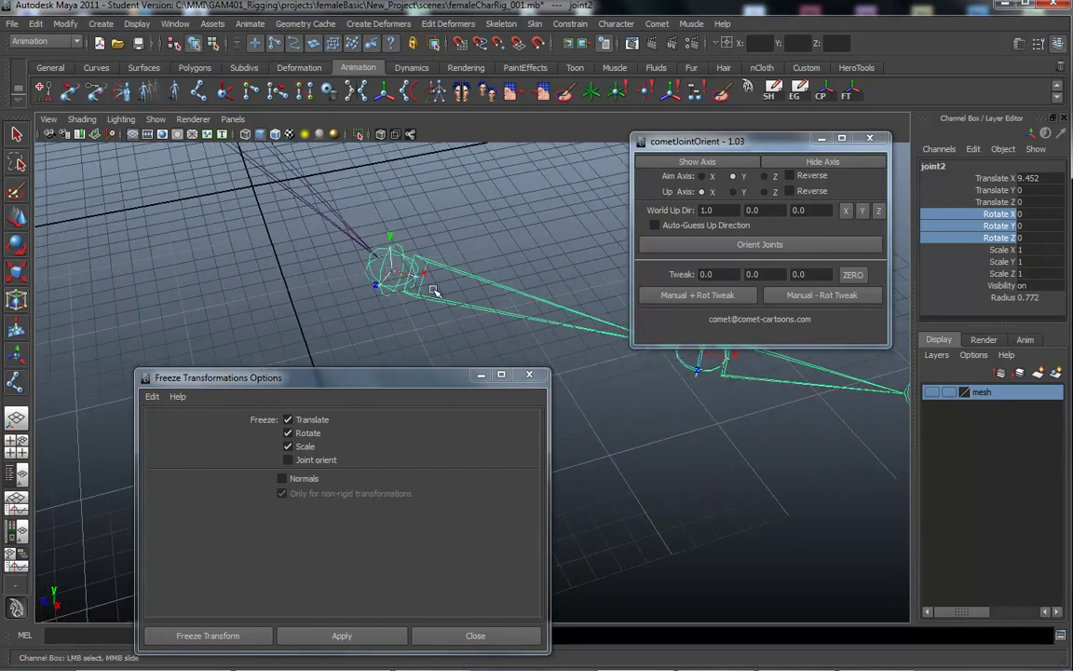
left_click(899, 663)
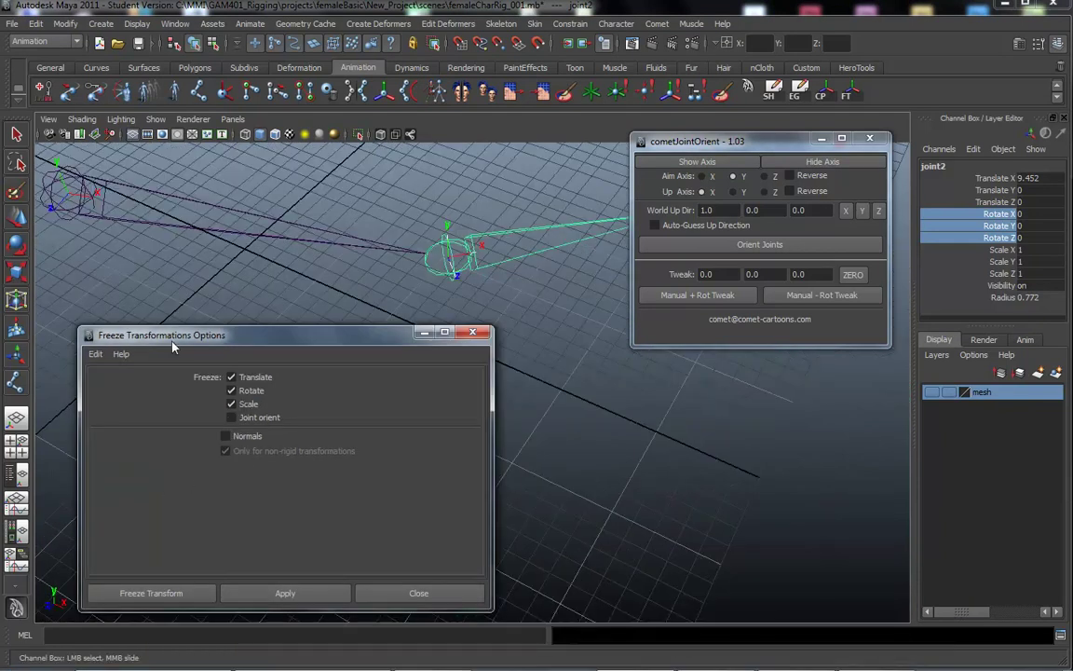
mouse_move(425, 298)
left_mouse_down("alt")
mouse_move(381, 247)
mouse_move(435, 303)
left_mouse_up("alt")
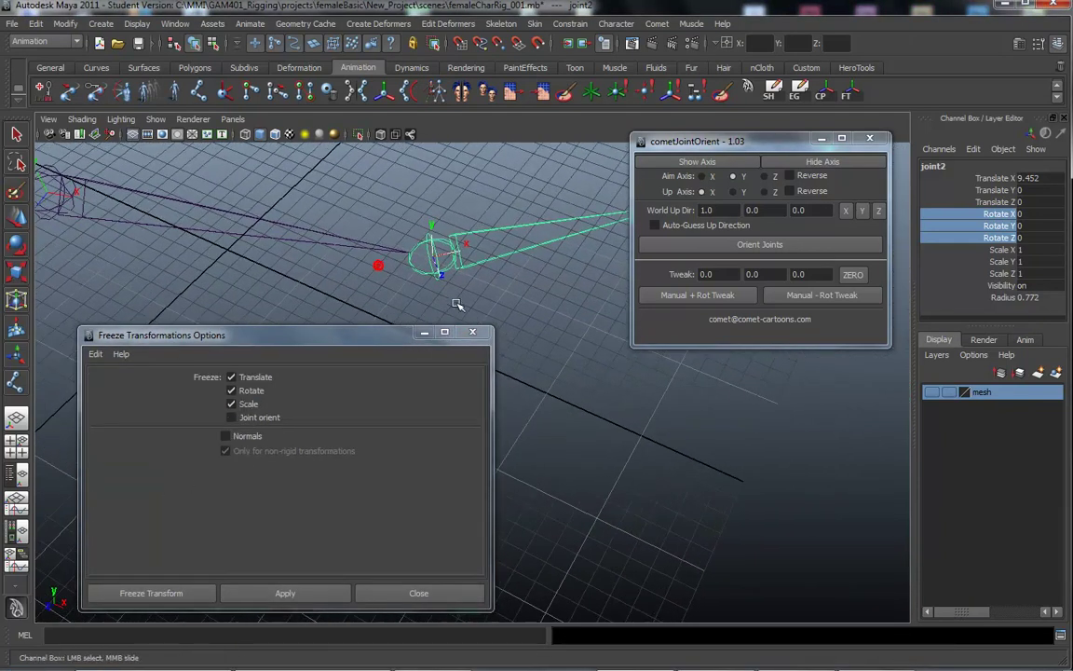
Freeze the second joint again with Joint orient also enabled, and inspect how its local axes point
left_click(232, 417)
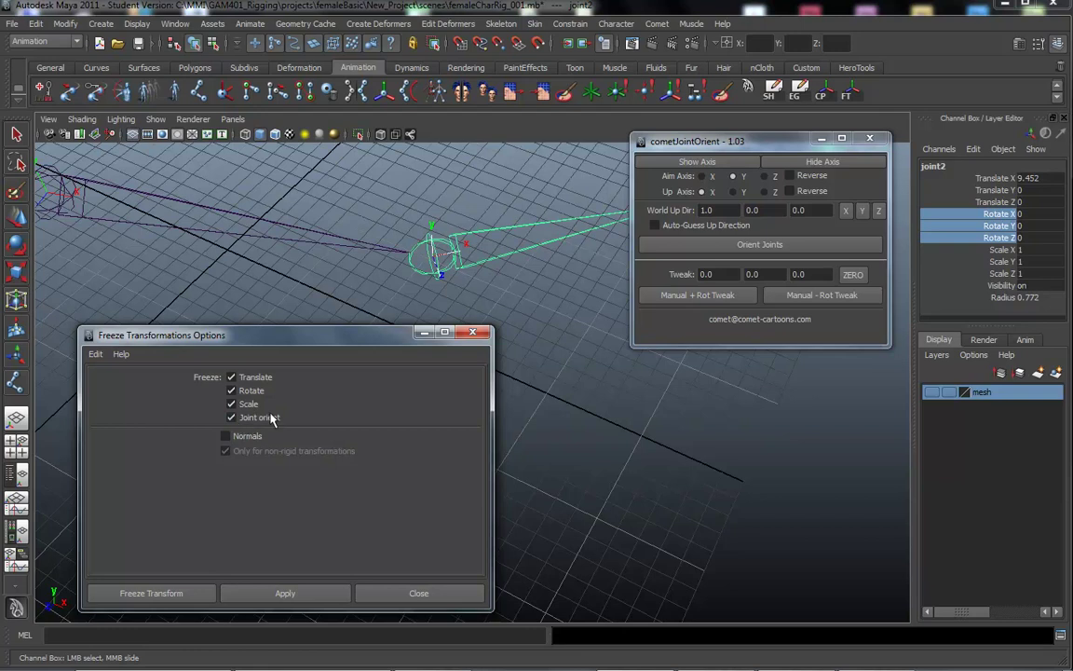
middle_click_drag(443, 312, 479, 315, "alt")
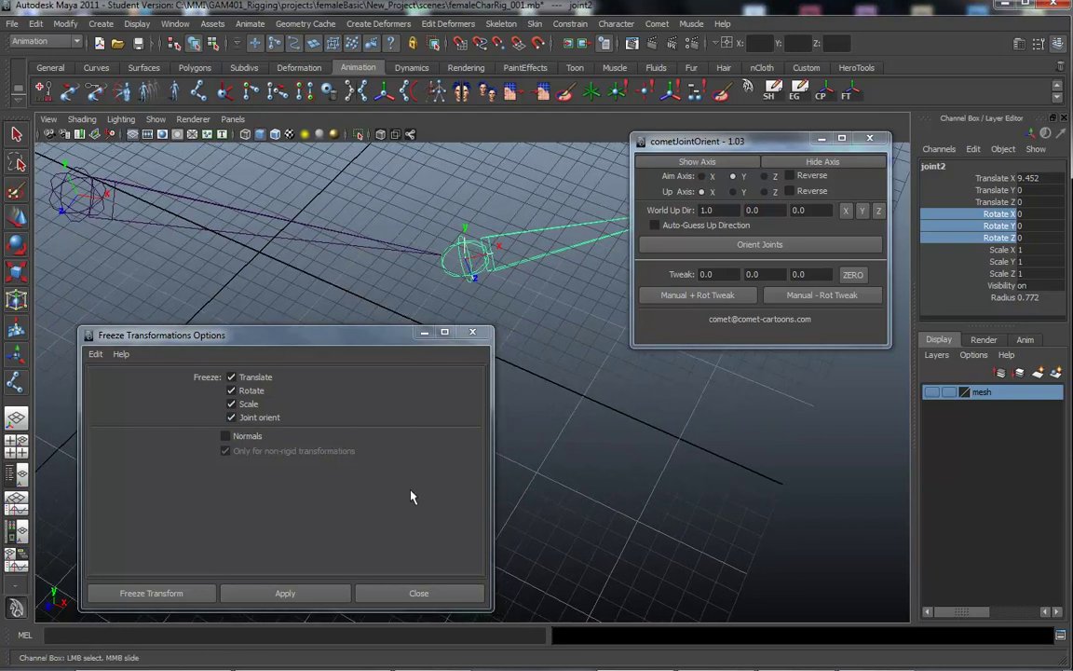
middle_click_drag(486, 282, 676, 519, "alt")
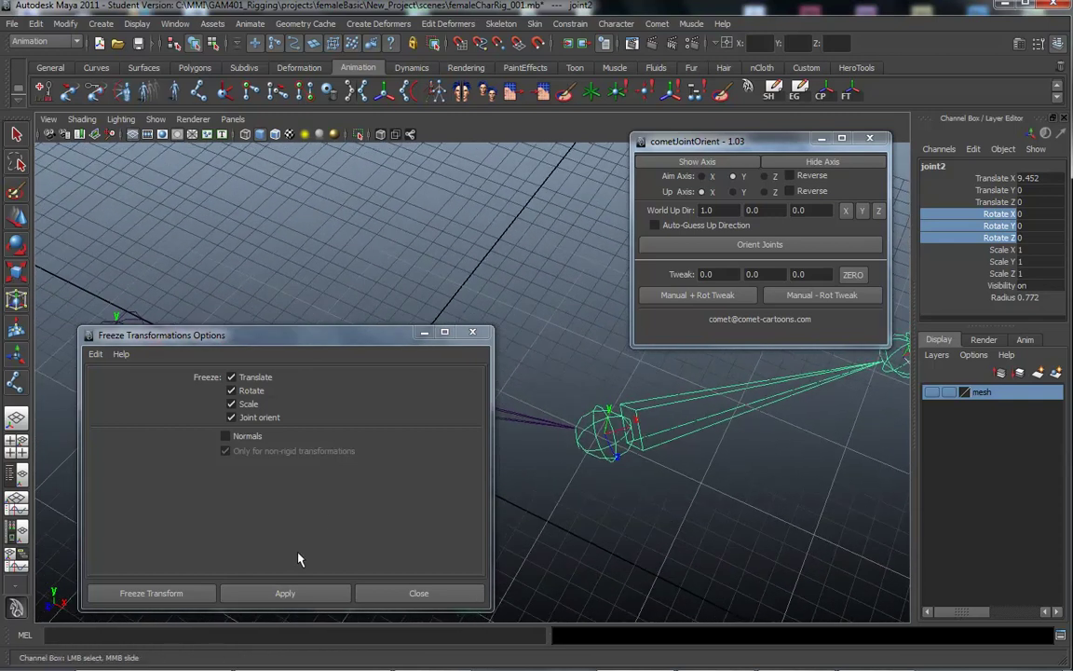
left_click(296, 594)
left_click_drag(647, 447, 573, 429, "alt")
left_click_drag(642, 475, 570, 431, "alt")
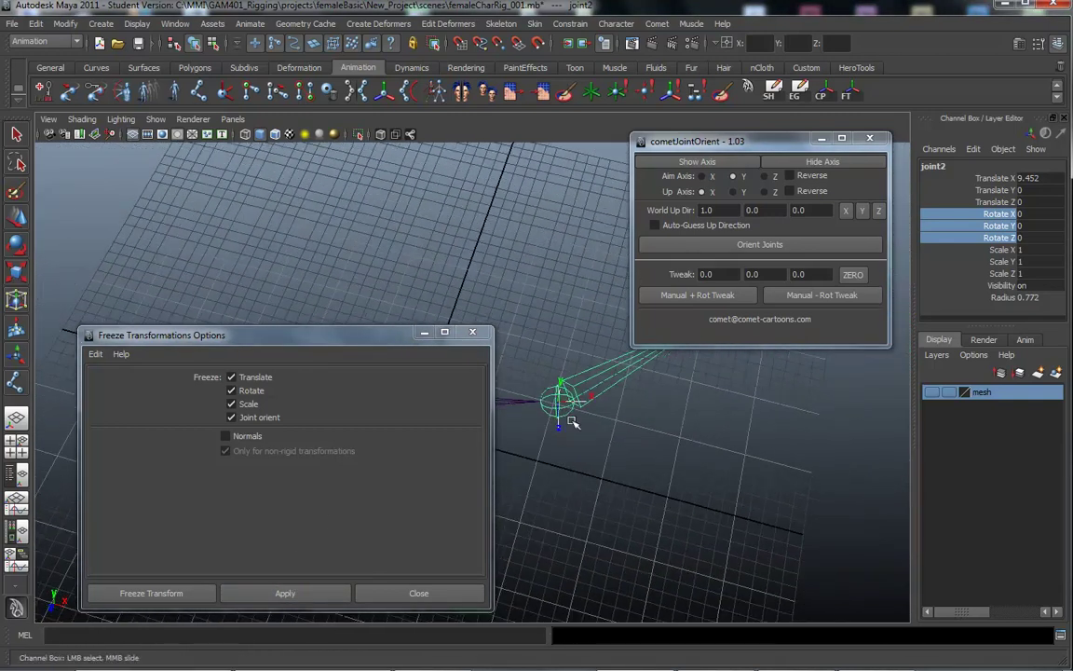
middle_click_drag(584, 427, 798, 457, "alt")
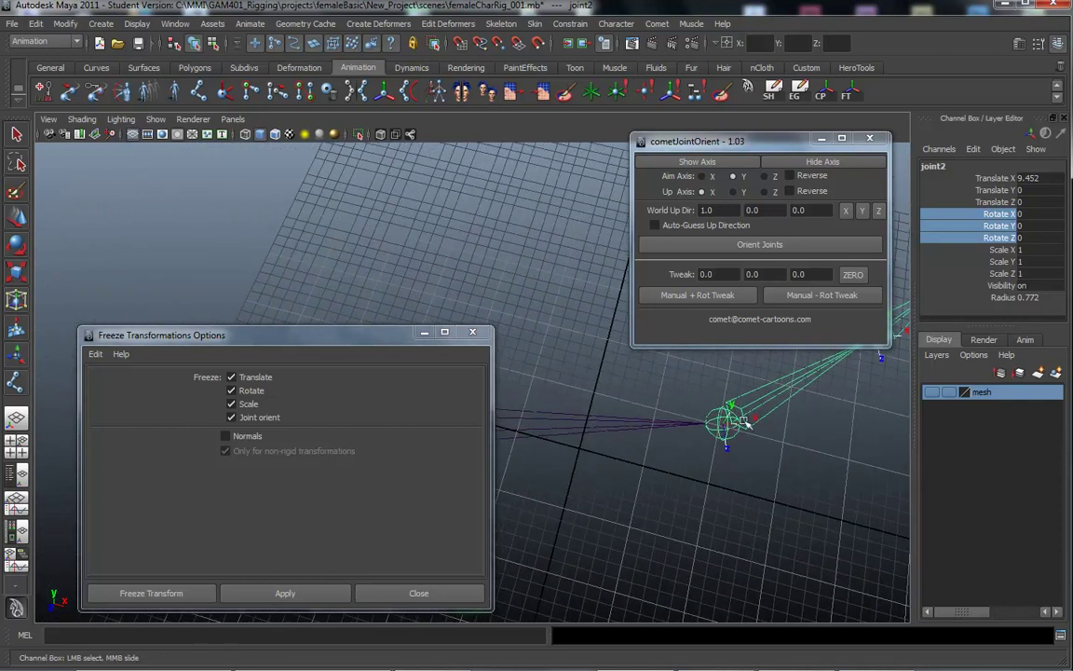
middle_click_drag(612, 529, 826, 421, "alt")
middle_click_drag(796, 501, 643, 501, "alt")
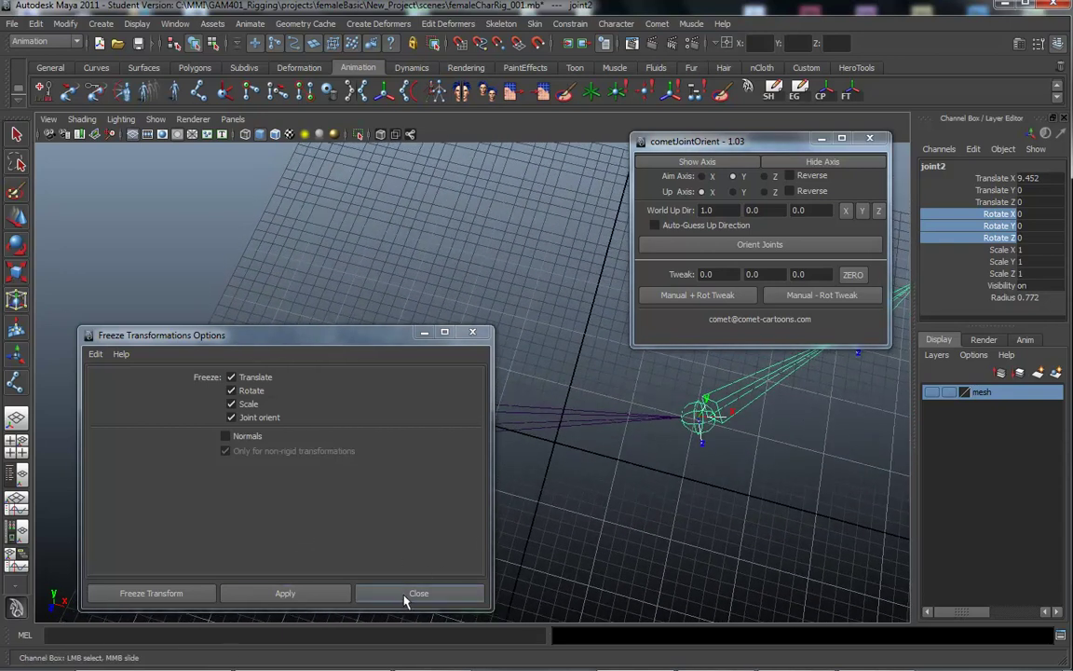
Reset the Freeze Transformations settings, close the options window, and undo the Joint orient freeze on the second joint
left_click(233, 419)
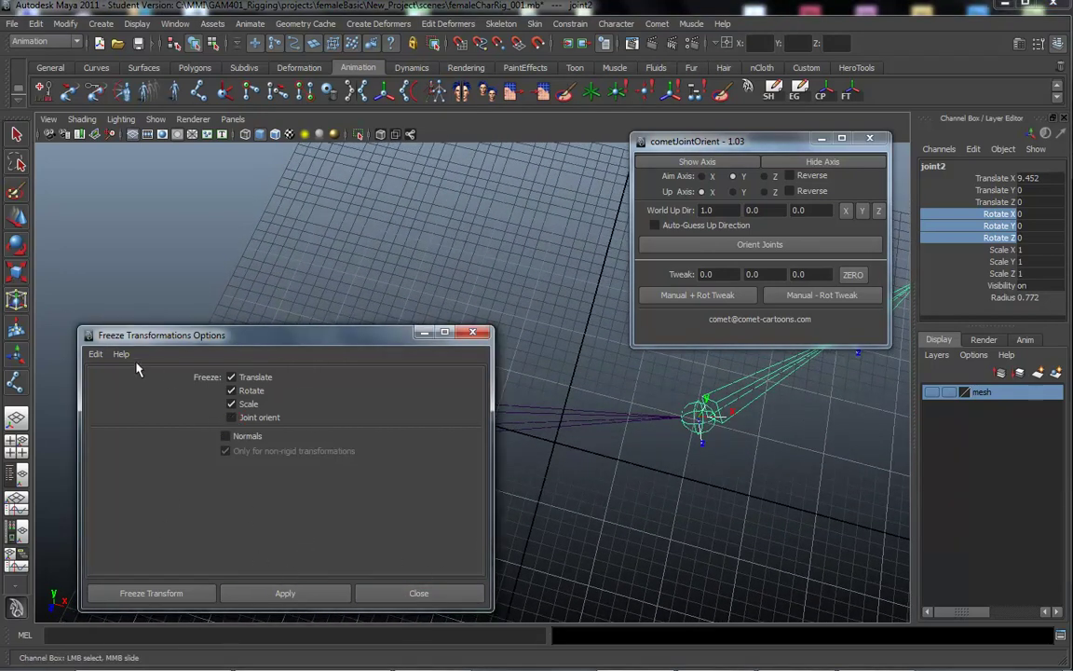
left_click(99, 356)
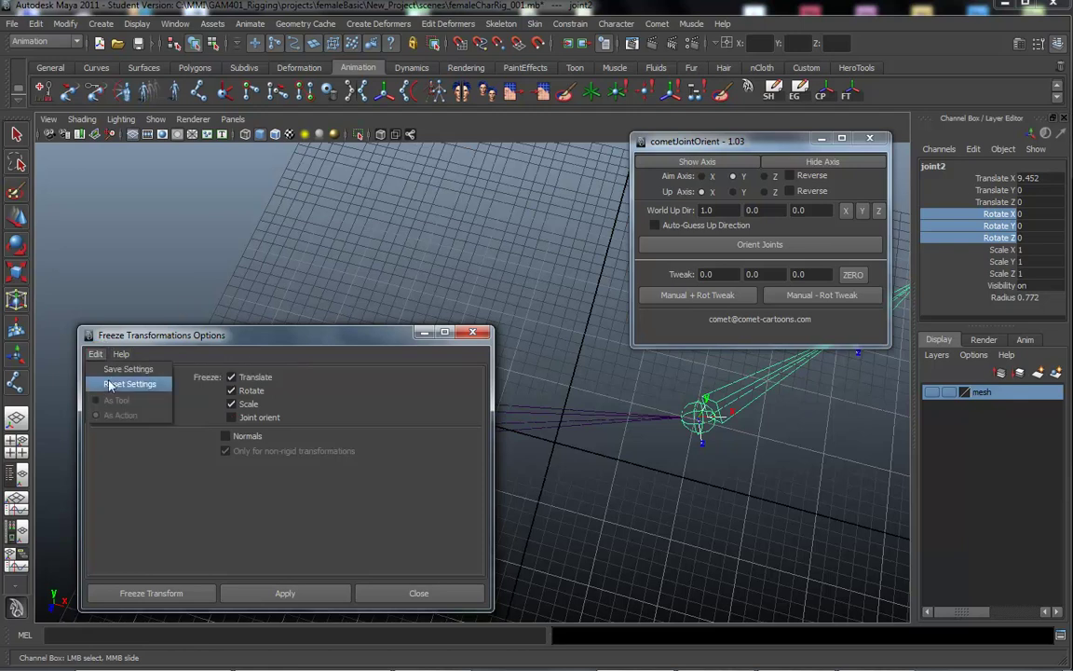
left_click(109, 387)
left_click(476, 334)
middle_click_drag(514, 383, 314, 362, "alt")
right_click_drag(466, 374, 503, 471, "alt")
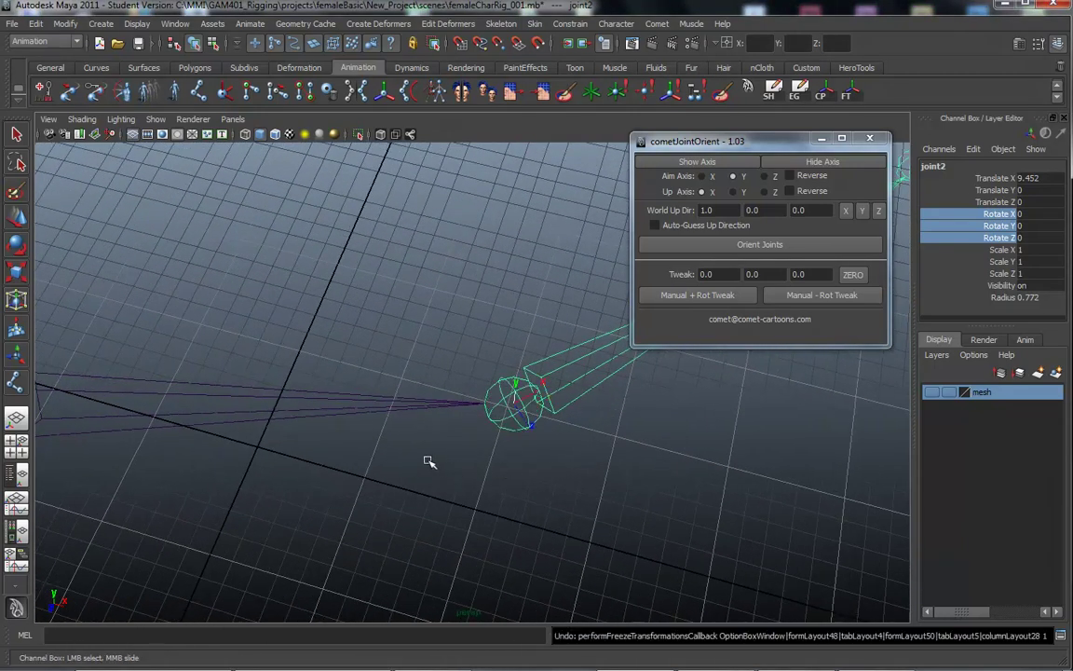
left_click_drag(594, 411, 503, 371, "alt")
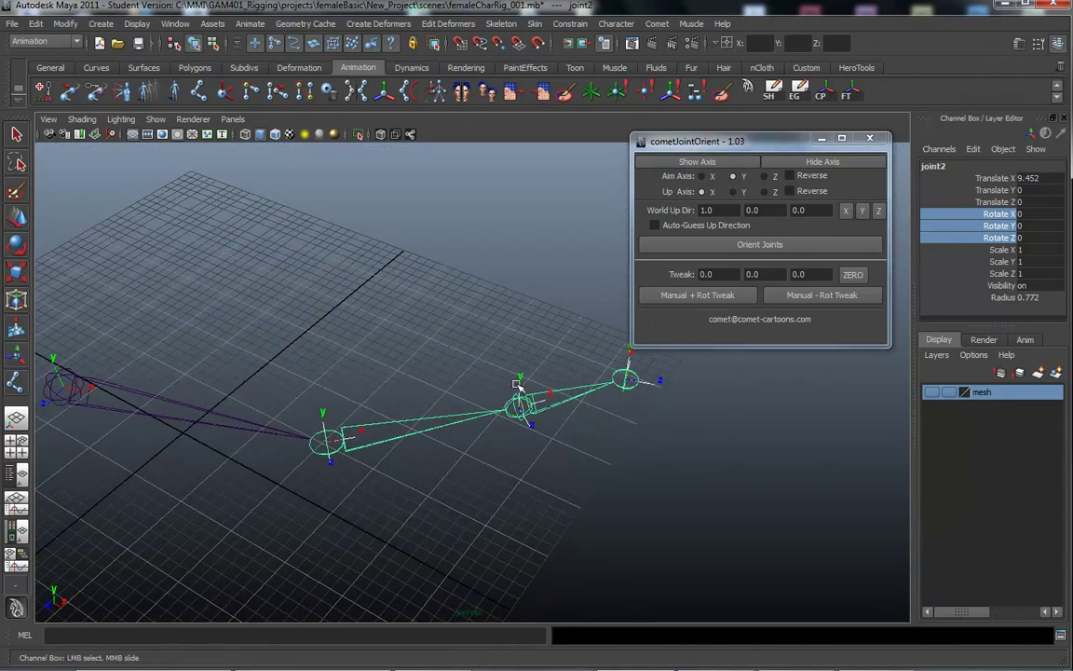
Select the third joint with the Move tool and inspect its local axes against the bones around it
key("Down")
left_click_drag(525, 462, 455, 465, "alt")
right_click_drag(455, 465, 556, 441, "alt")
middle_click_drag(556, 440, 561, 438, "alt")
right_click_drag(561, 438, 483, 424, "alt")
middle_click_drag(482, 424, 353, 427, "alt")
left_click_drag(353, 426, 445, 366, "alt")
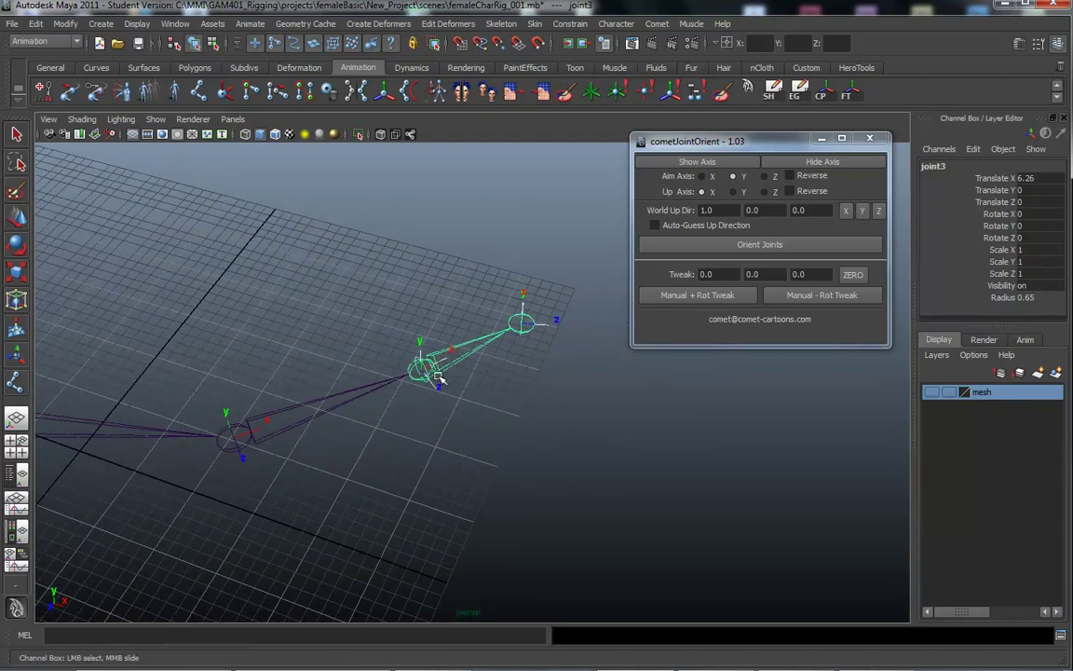
key("w")
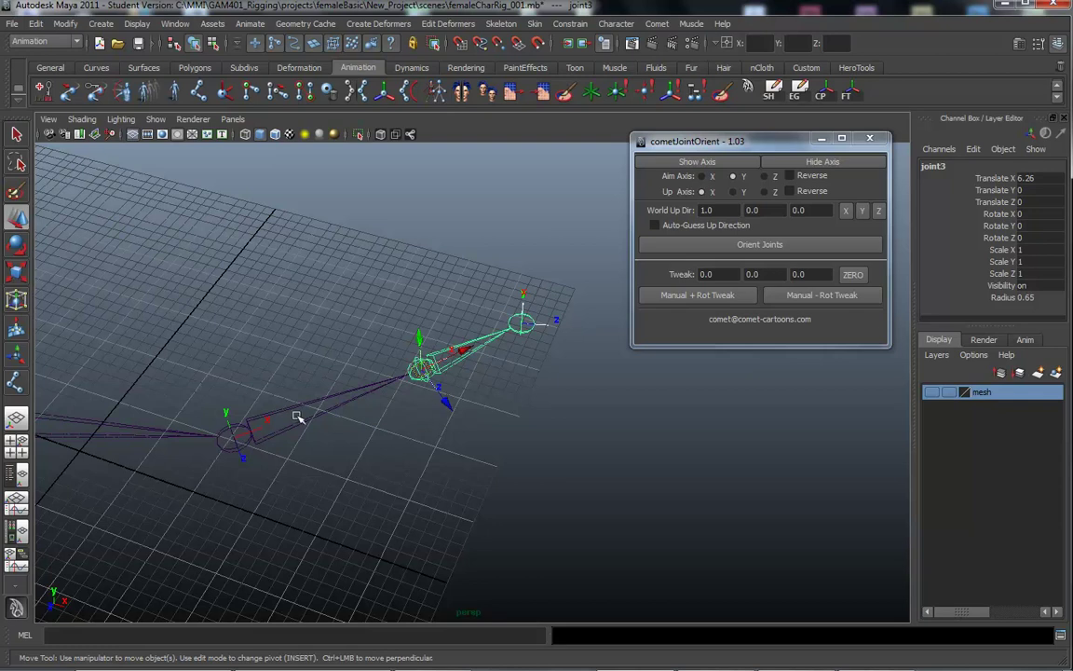
left_click_drag(407, 442, 532, 343, "alt")
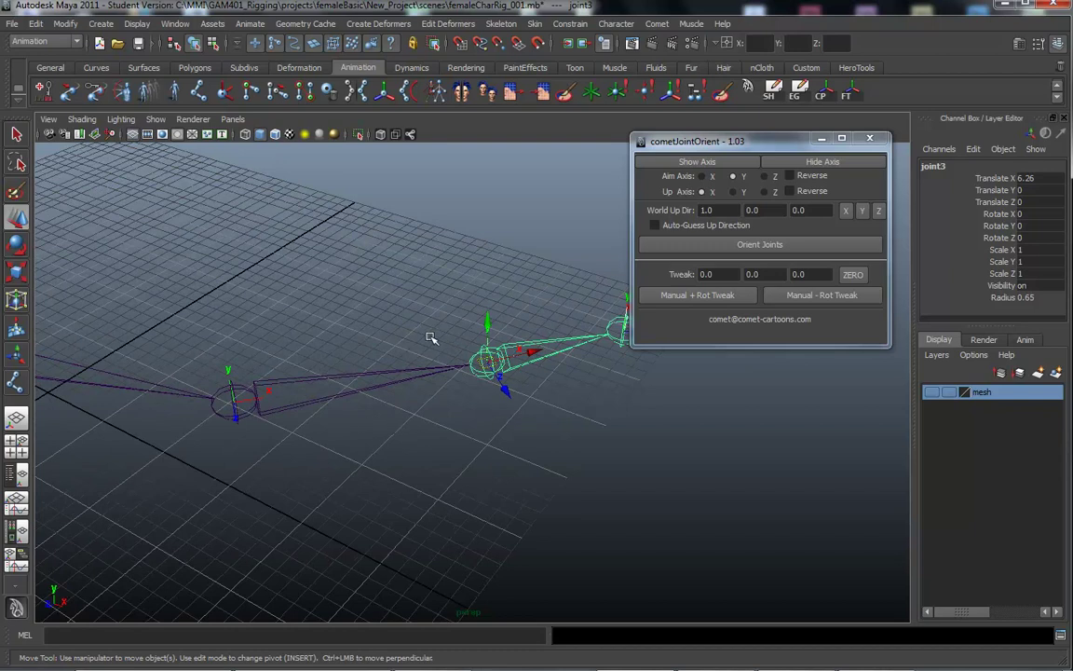
Move the third joint across the grid to Translate X 1.026 and Translate Z 5.85, bending the chain at the second joint
left_click(491, 324)
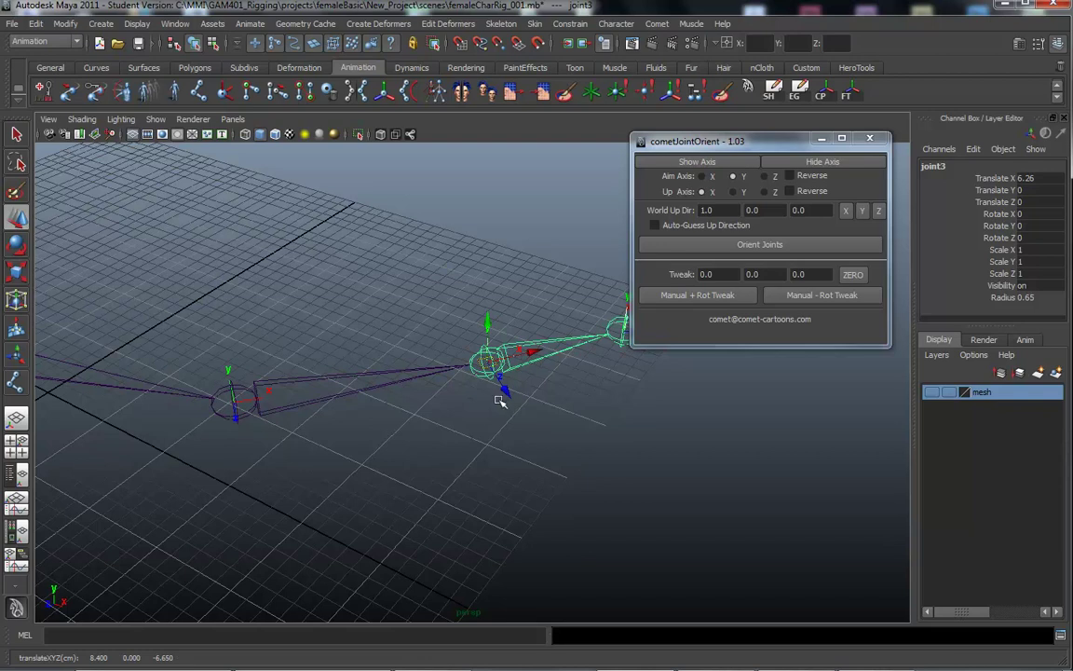
right_click_drag(372, 402, 689, 423, "alt")
left_click_drag(498, 330, 369, 369, "alt")
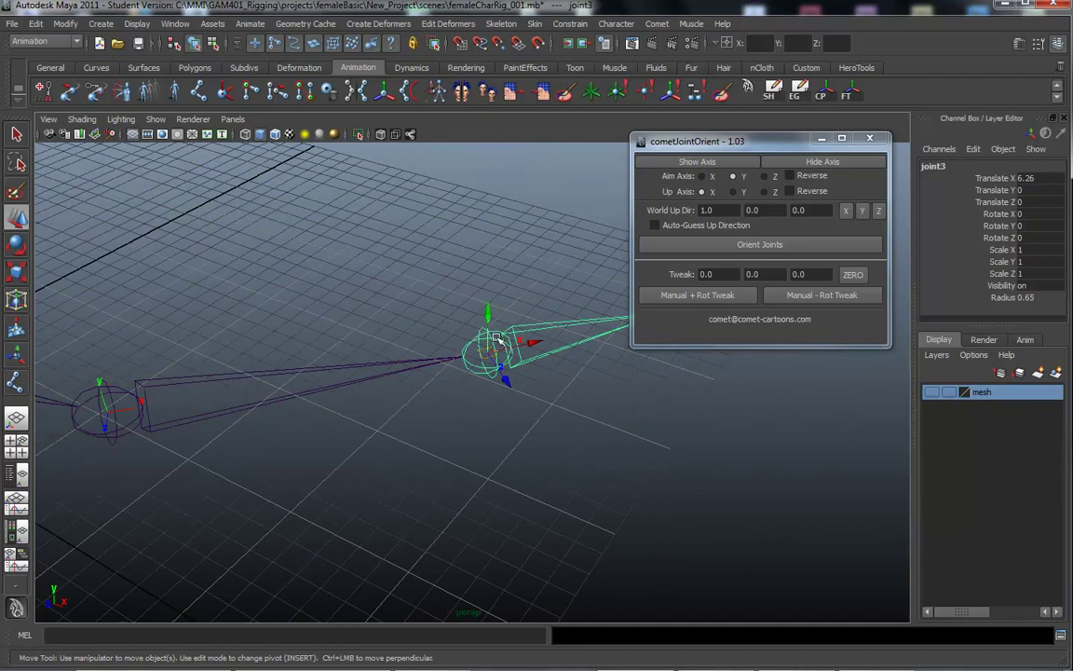
left_click_drag(491, 374, 494, 334)
left_click_drag(436, 414, 400, 343, "alt")
left_click_drag(385, 383, 395, 457, "alt")
middle_click_drag(394, 456, 452, 347, "alt")
left_click_drag(459, 296, 384, 596)
middle_click_drag(264, 275, 489, 278, "alt")
right_click_drag(491, 280, 285, 309, "alt")
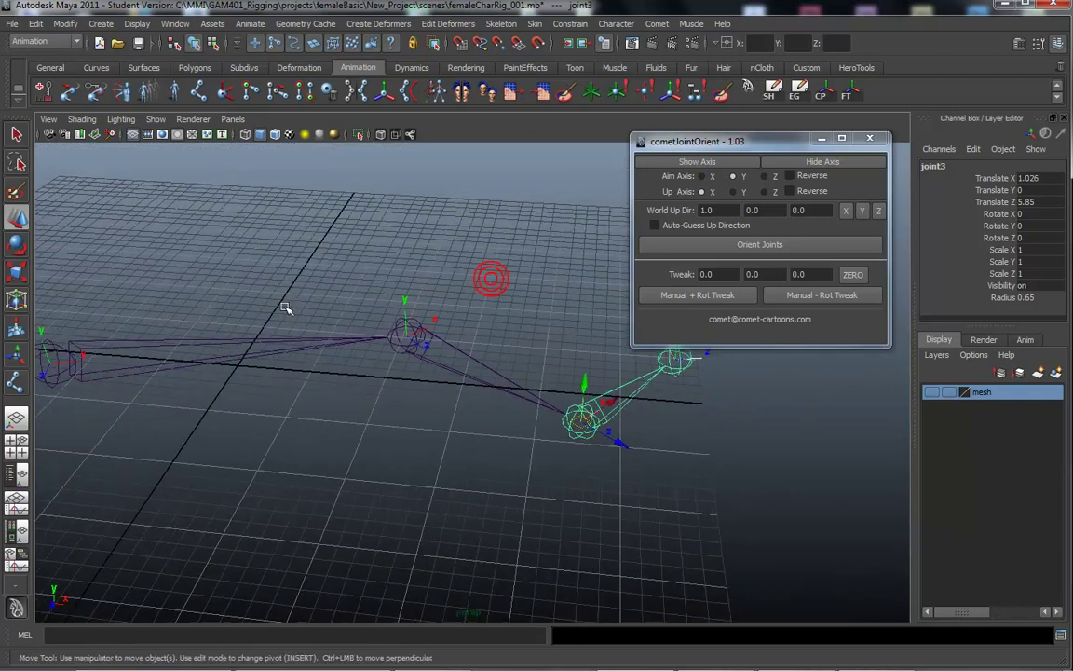
Examine the local axes of the joints along the bent chain from several angles, including the end joint's
middle_click_drag(445, 325, 515, 307, "alt")
left_click_drag(517, 306, 211, 197)
key("Down")
middle_click_drag(313, 433, 424, 542, "alt")
right_click_drag(423, 542, 470, 553, "alt")
middle_click_drag(346, 539, 342, 497, "alt")
left_click(200, 498)
left_click_drag(476, 482, 391, 445, "alt")
left_click(395, 448)
middle_click_drag(404, 453, 400, 486, "alt")
left_click_drag(400, 486, 443, 499, "alt")
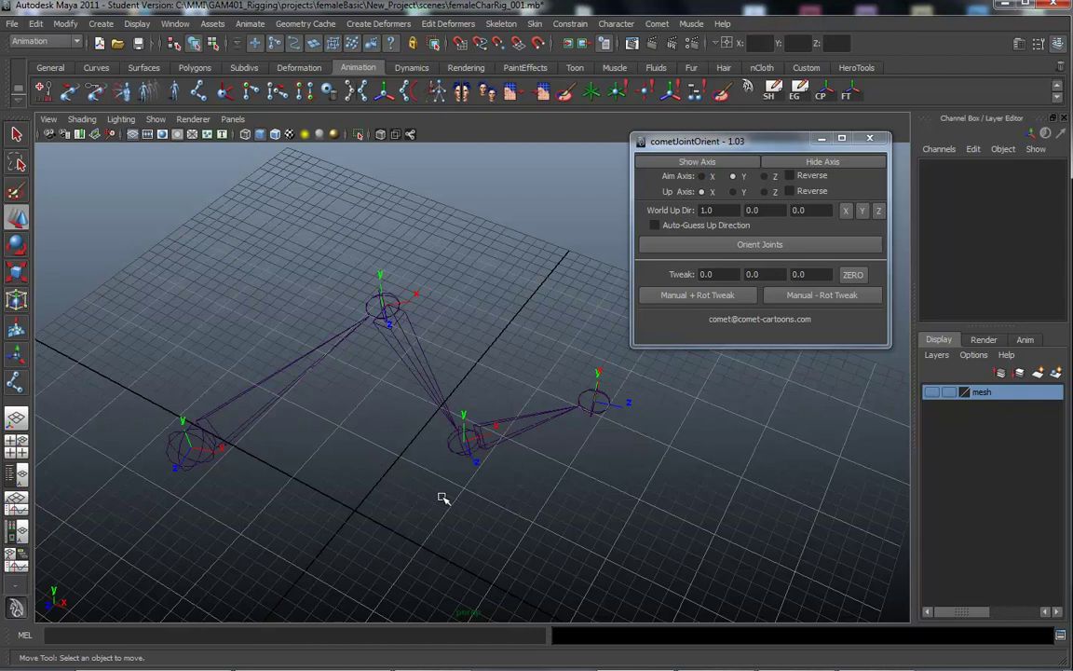
left_click(599, 401)
left_click_drag(529, 503, 486, 479, "alt")
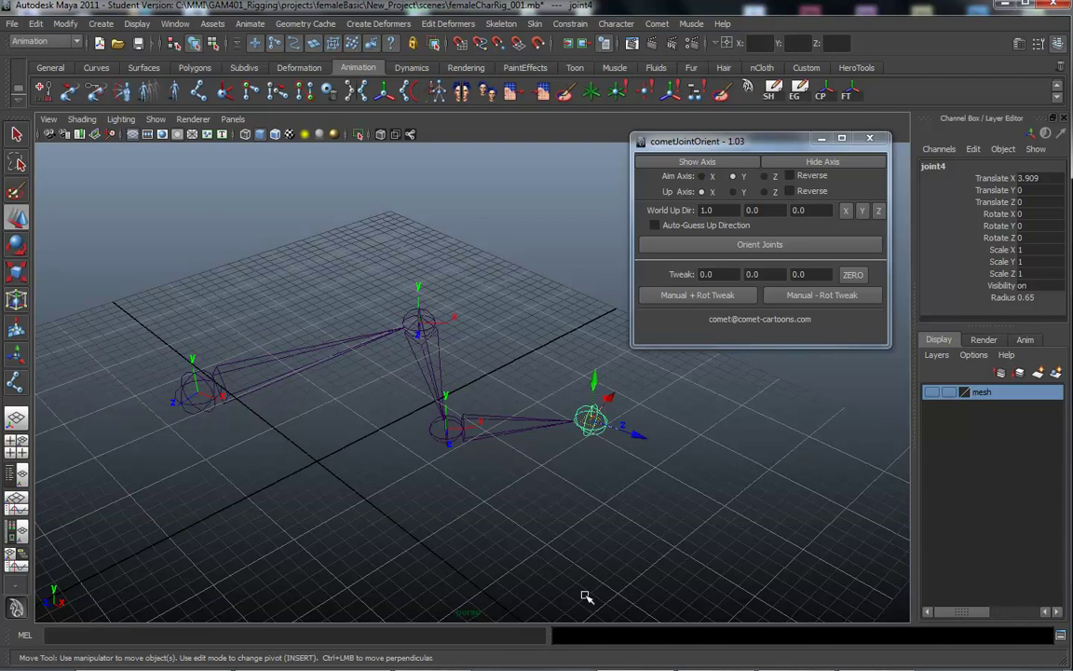
Step up and down through the joint hierarchy and select the whole chain from the root joint to the end joint
key("Up")
key("Up")
key("Up")
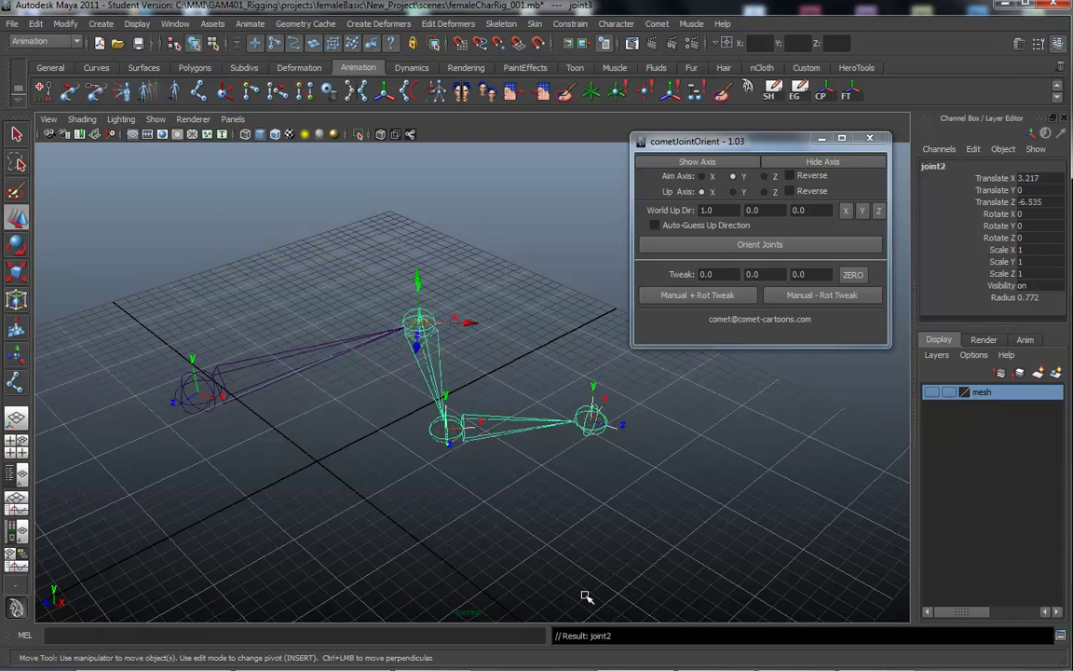
key("Down")
key("Down")
key("Down")
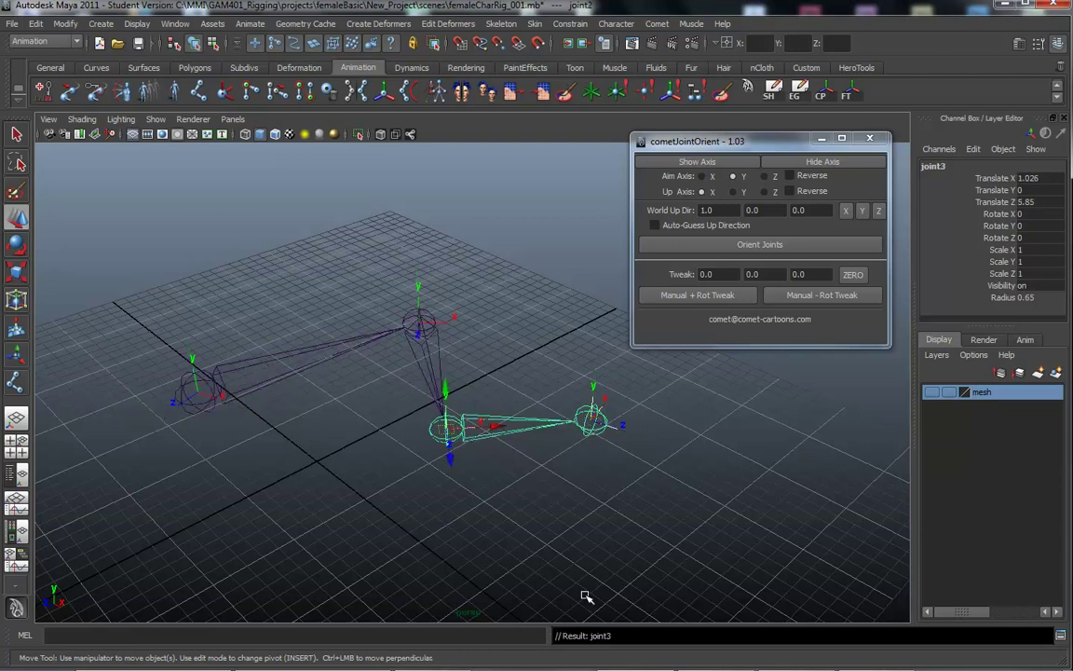
key("Up")
key("Up")
key("Up")
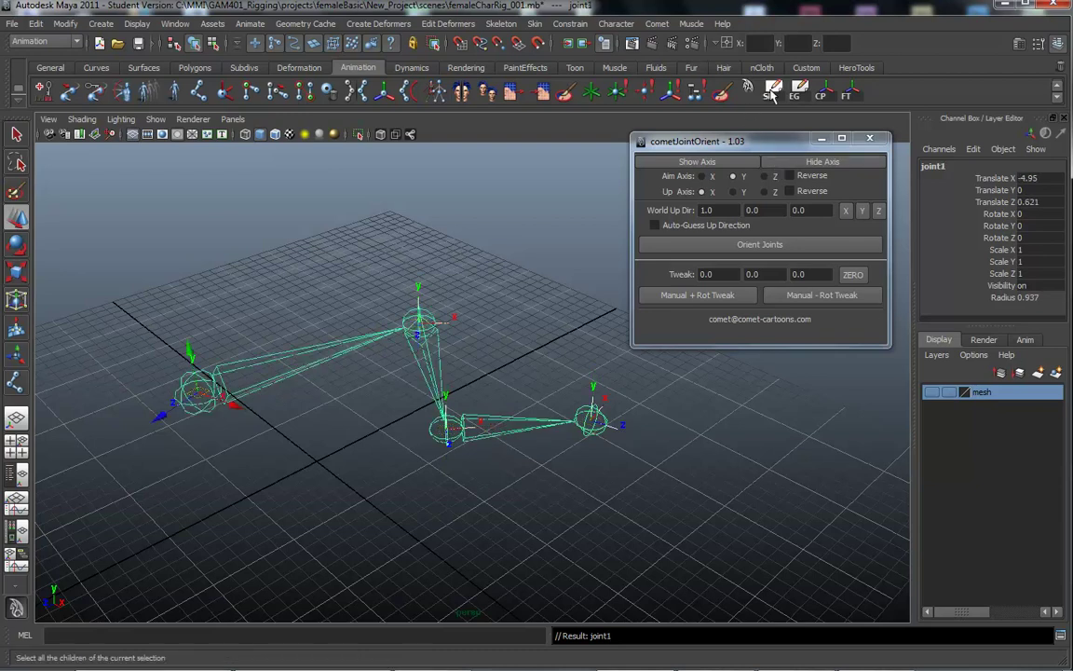
key("Down")
key("Down")
key("Down")
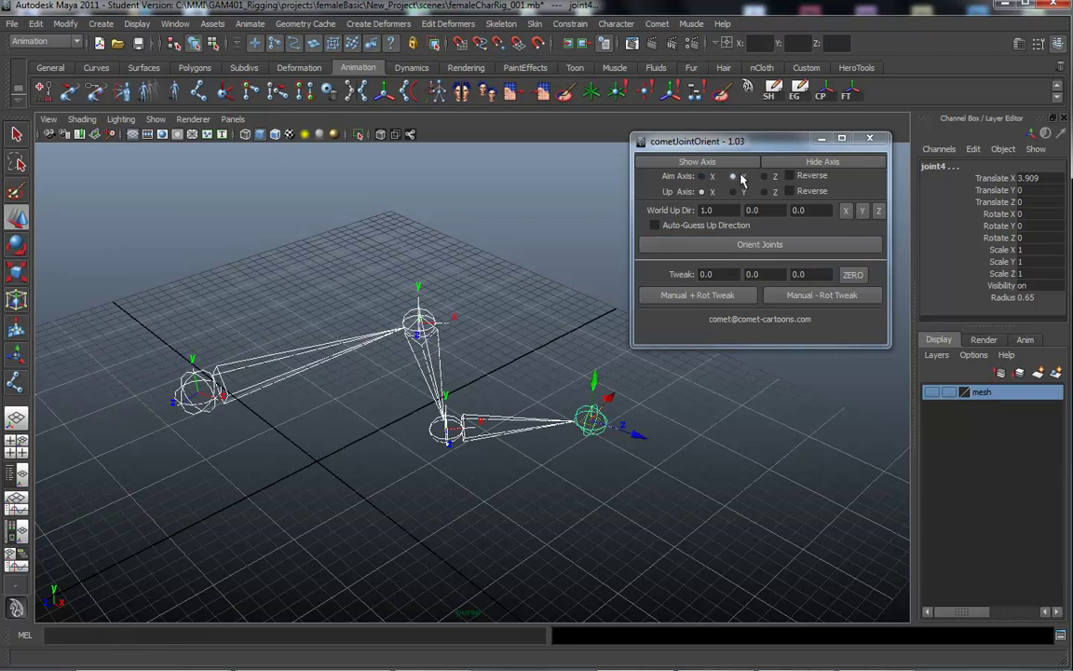
Set cometJointOrient to Aim Axis X, Up Axis Y and World Up Dir 0.0, 1.0, 0.0
left_click(701, 177)
left_click_drag(359, 407, 360, 402, "alt")
left_click_drag(299, 363, 555, 284, "alt")
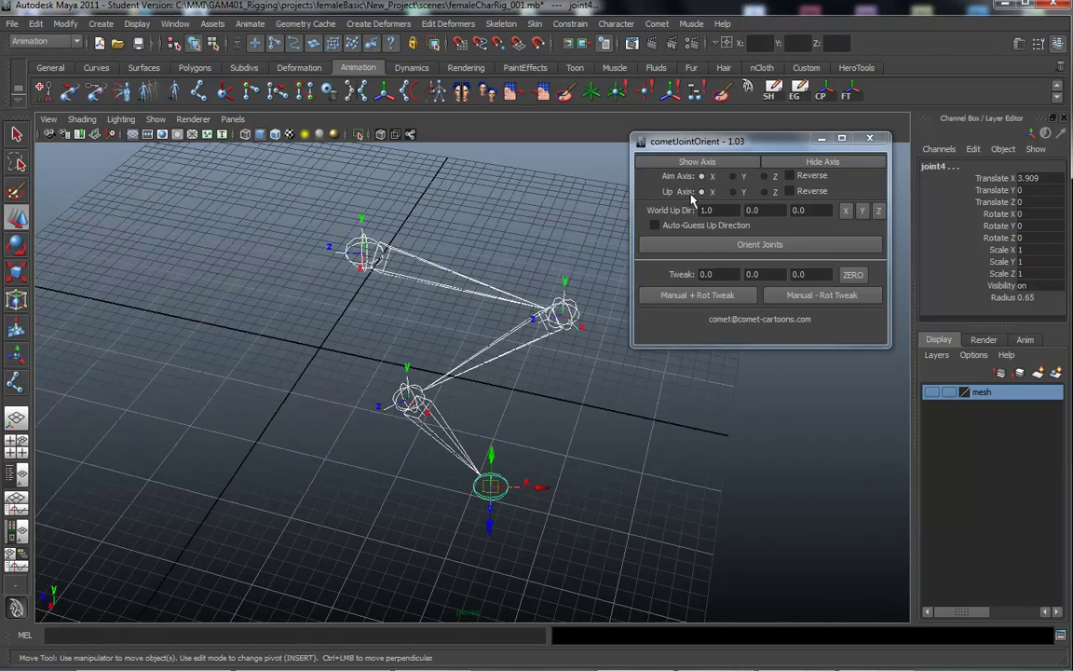
left_click(733, 191)
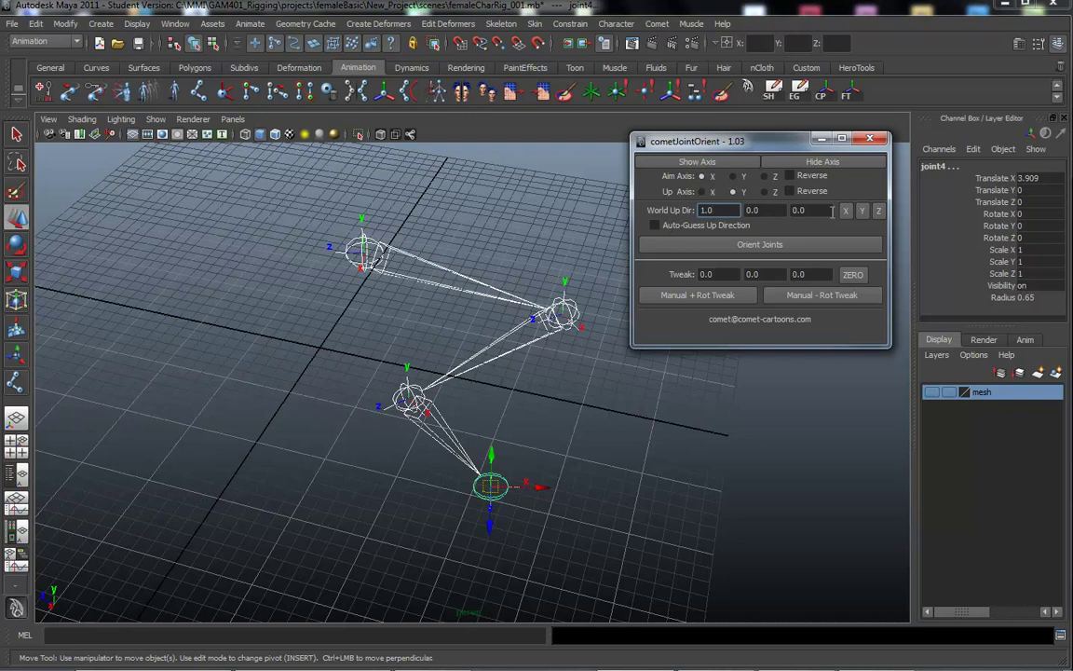
left_click_drag(274, 312, 450, 345, "alt")
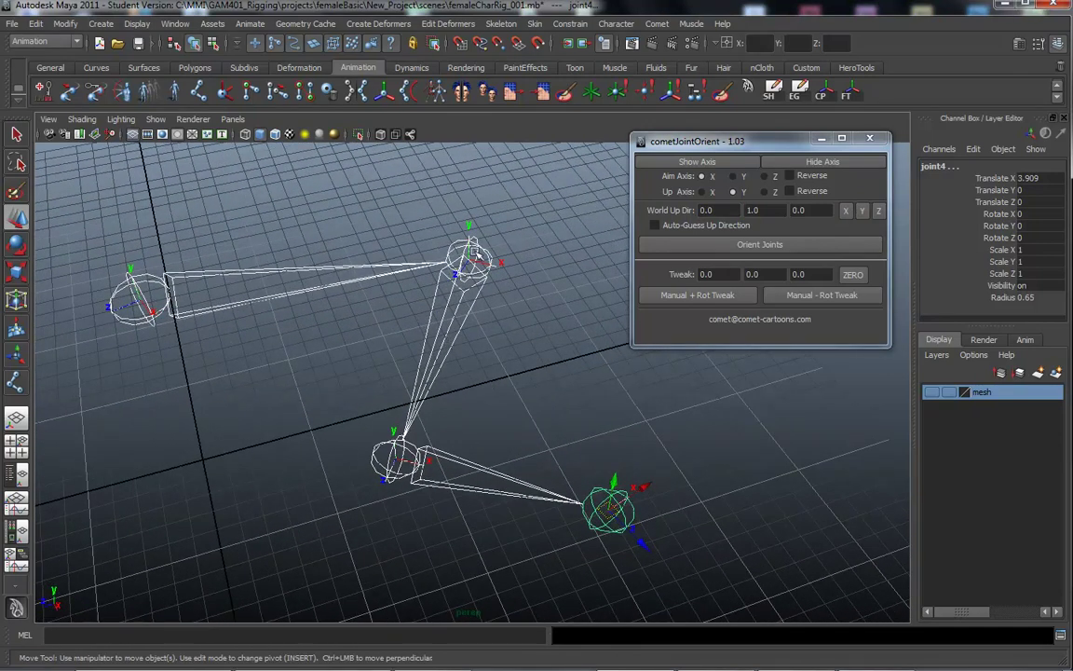
Orient all joints of the selected chain with cometJointOrient and inspect how their local axes line up with the bones
left_click(759, 244)
left_click(786, 245)
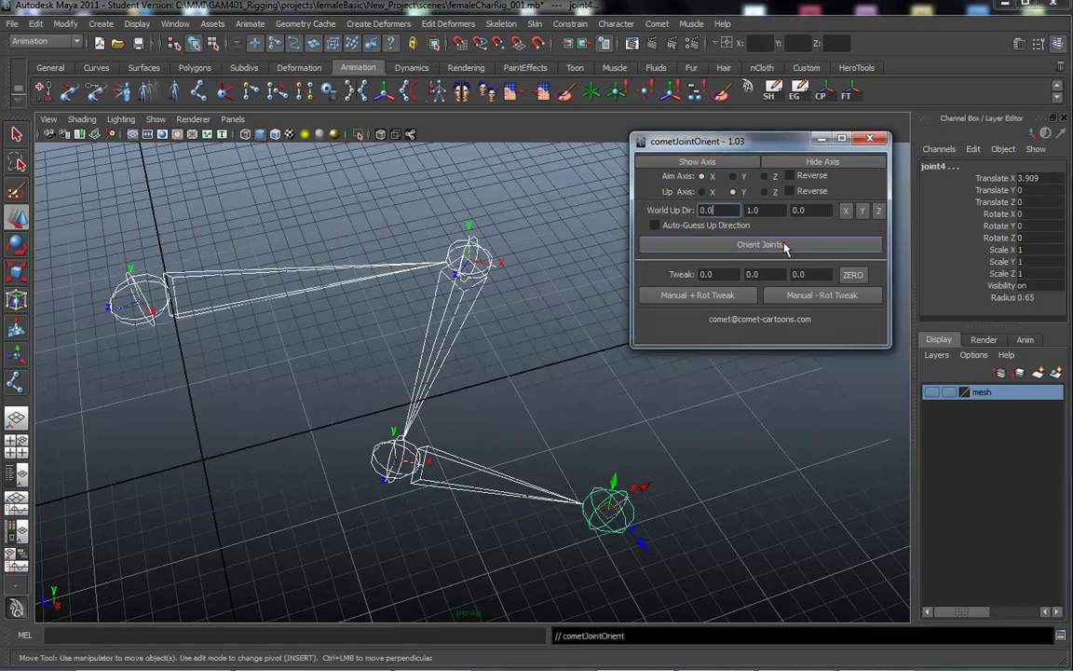
left_click_drag(343, 338, 321, 359, "alt")
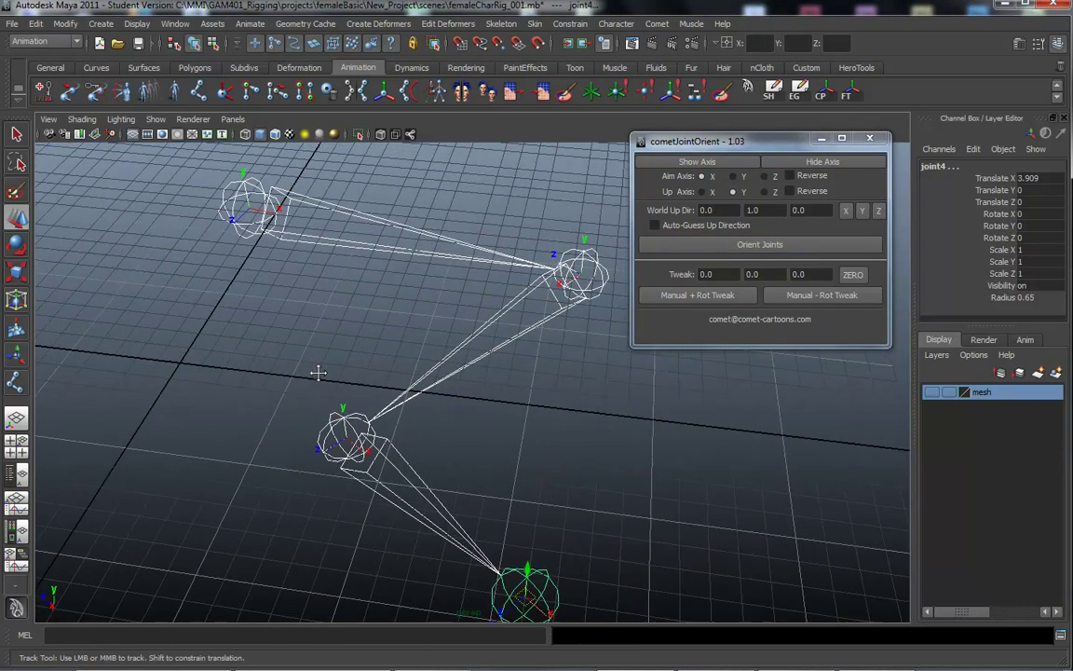
middle_click_drag(321, 358, 298, 410, "alt")
left_click_drag(535, 394, 594, 445, "alt")
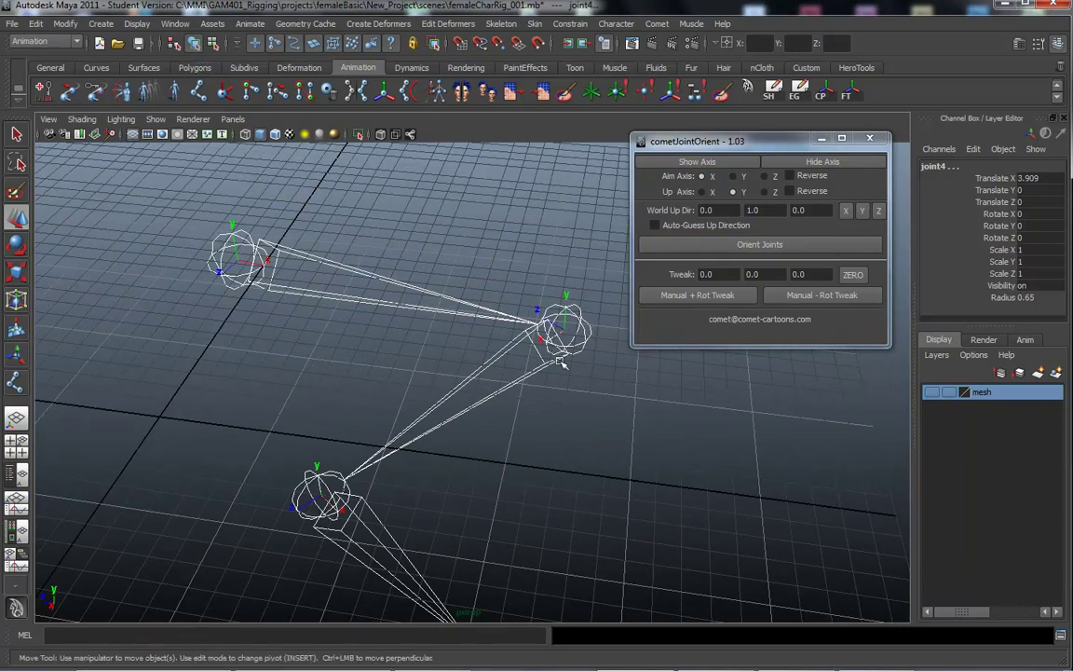
left_click_drag(510, 389, 563, 387, "alt")
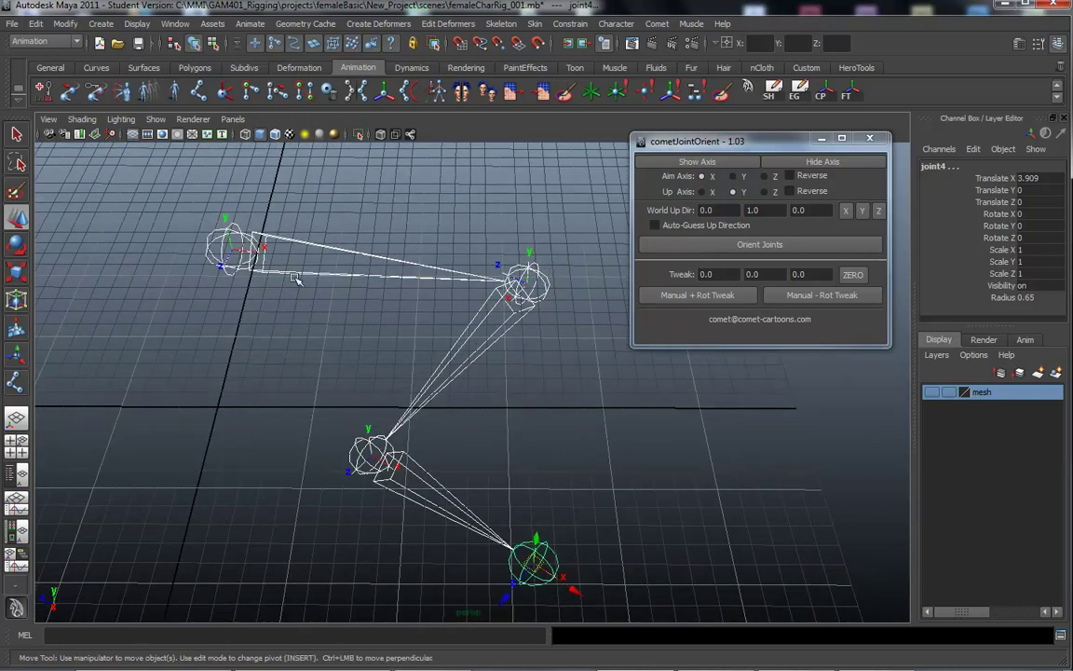
left_click_drag(520, 456, 444, 338, "alt")
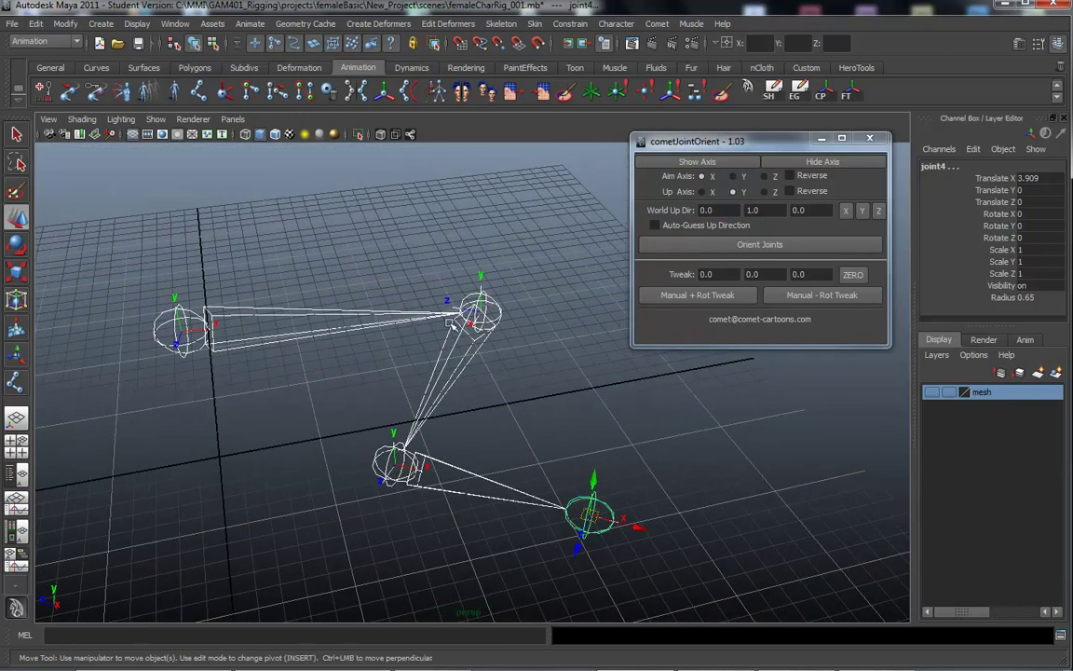
middle_click_drag(534, 419, 574, 414, "alt")
right_click_drag(574, 414, 543, 398, "alt")
middle_click_drag(544, 398, 543, 401, "alt")
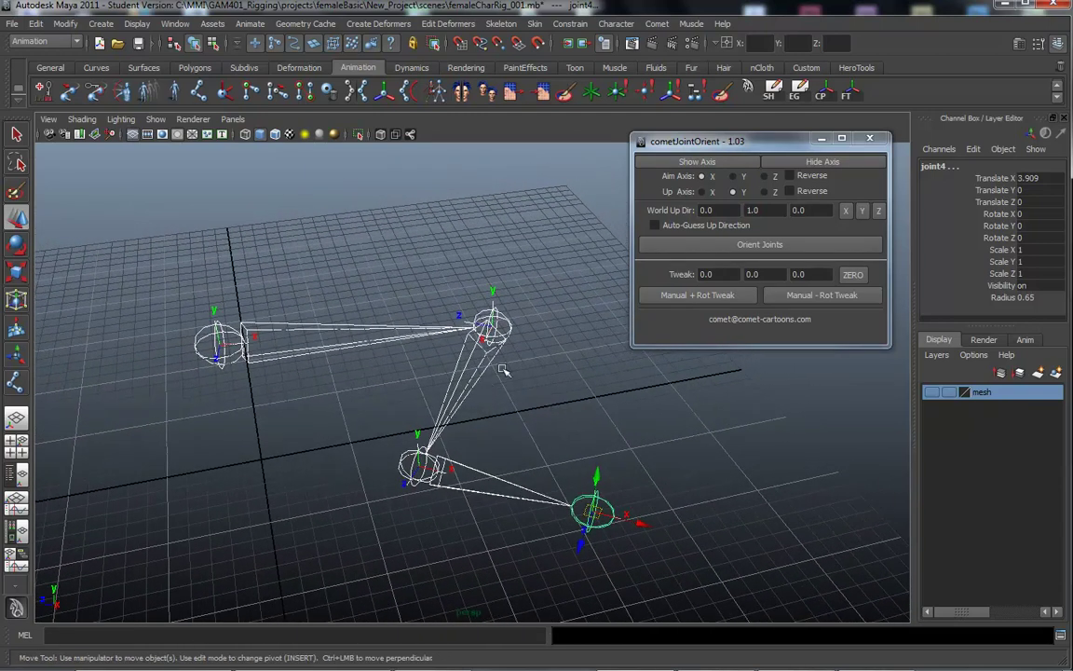
left_click(549, 411)
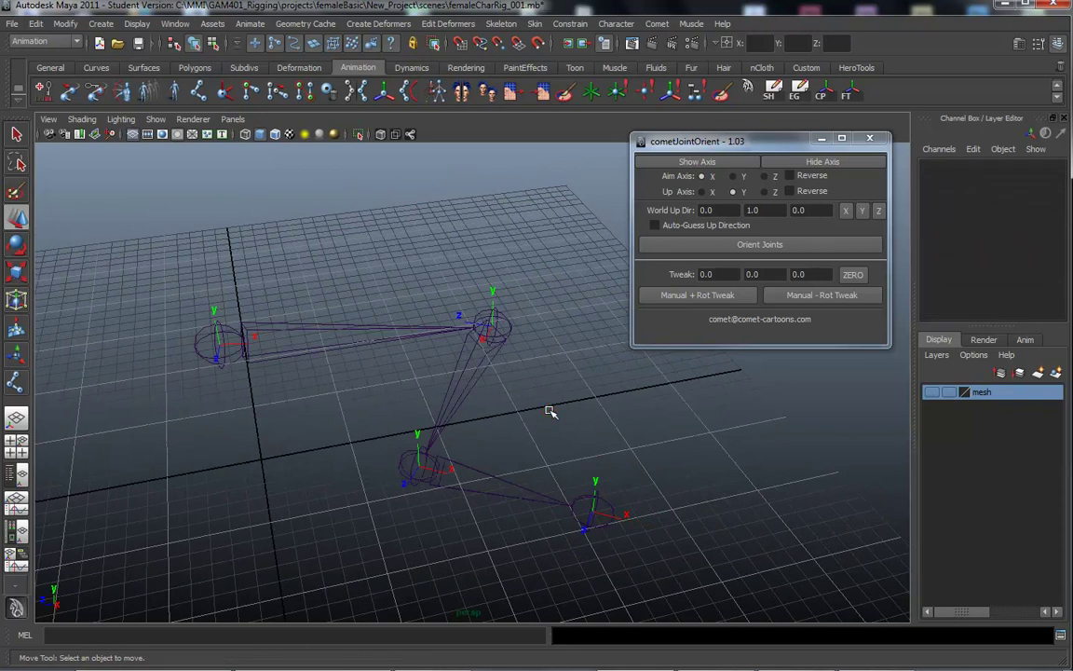
key("Up")
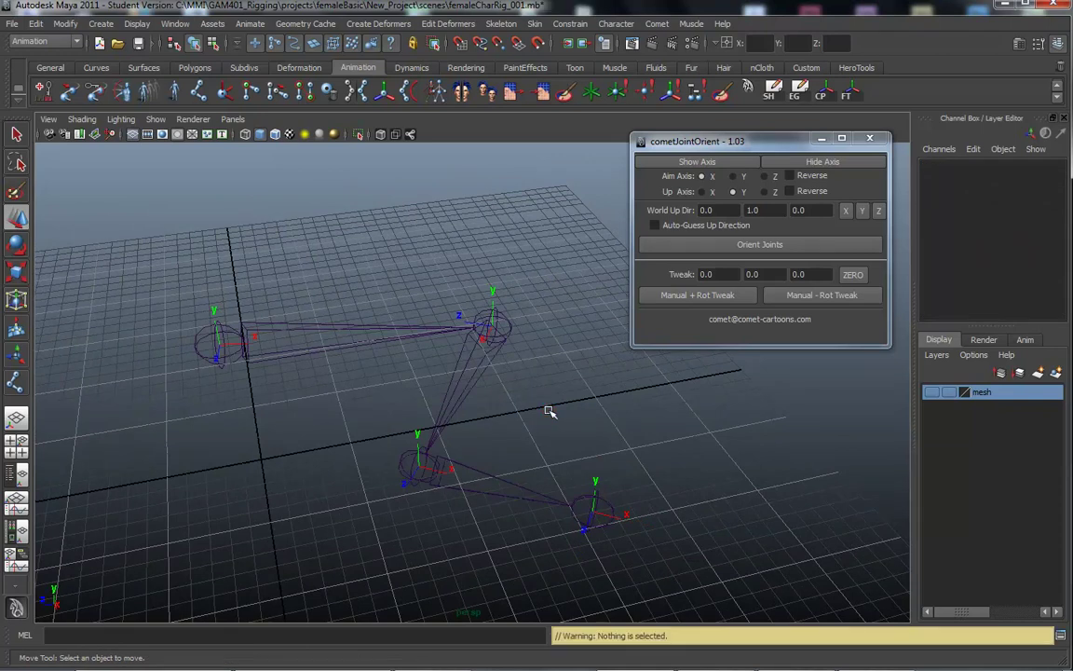
left_click_drag(493, 442, 432, 387, "alt")
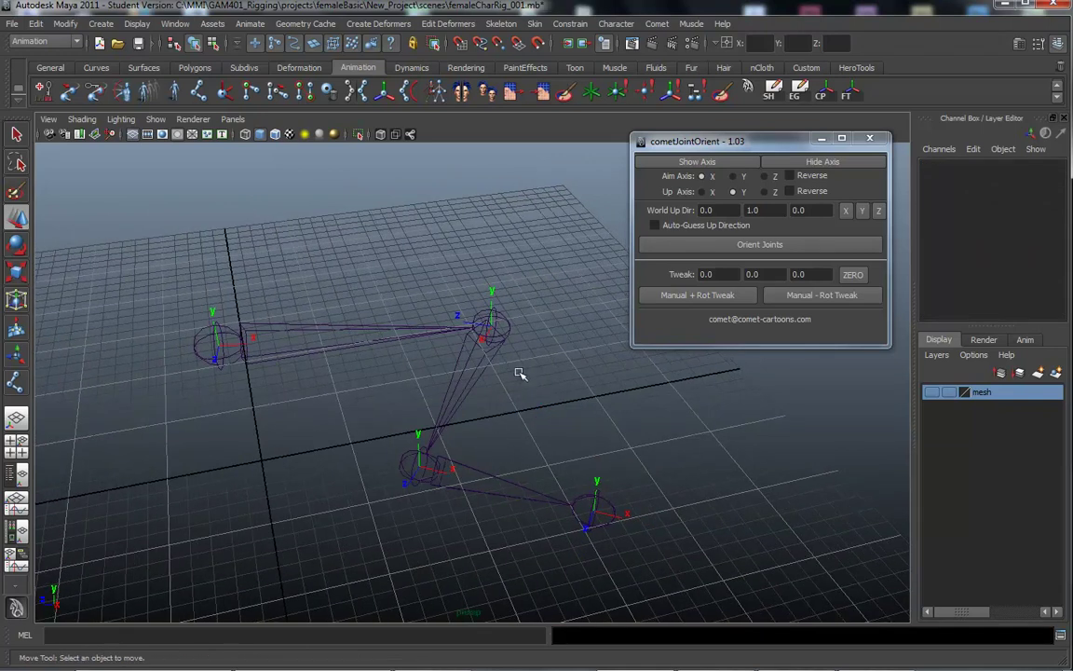
Undo the joint orientation on the chain and view its local axes from another angle
key("ctrl+z")
key("ctrl+z")
key("ctrl+z")
left_click_drag(541, 398, 510, 398, "alt")
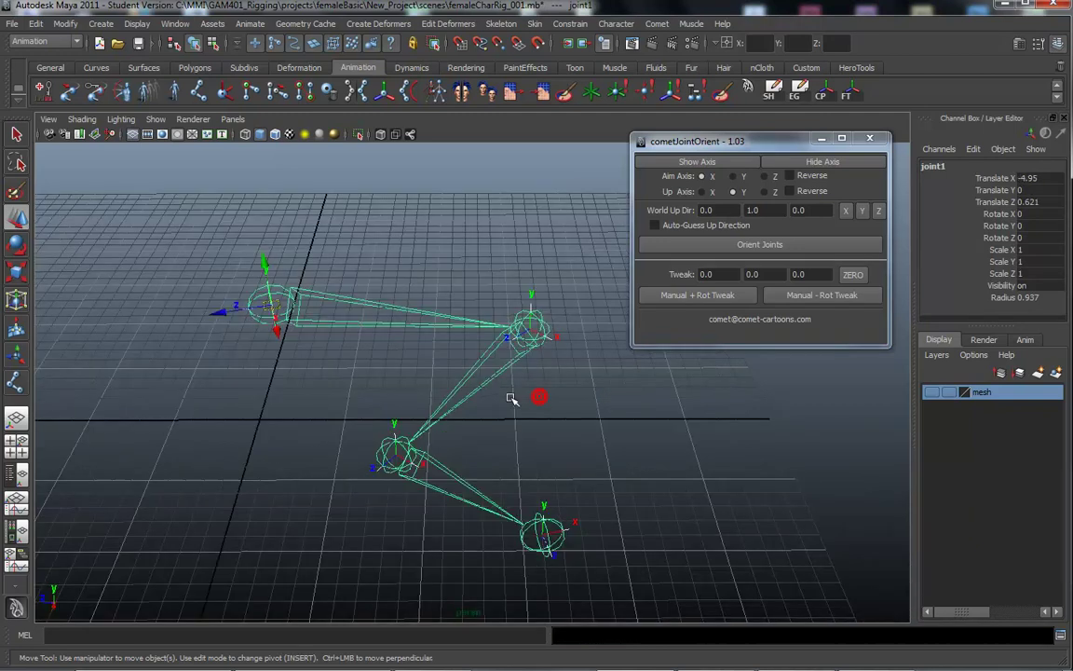
key("super")
left_click_drag(571, 424, 546, 403, "alt")
key("super")
key("super")
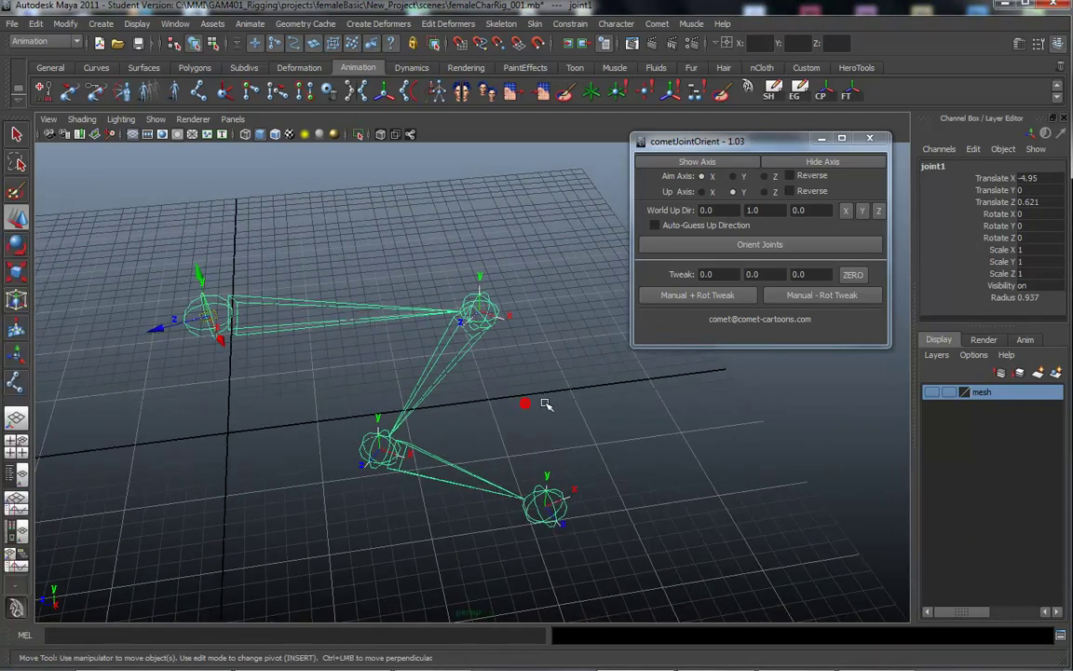
Select the second joint's local rotation axis in component mode and rotate it around Y to aim X along its bone
left_click(437, 341)
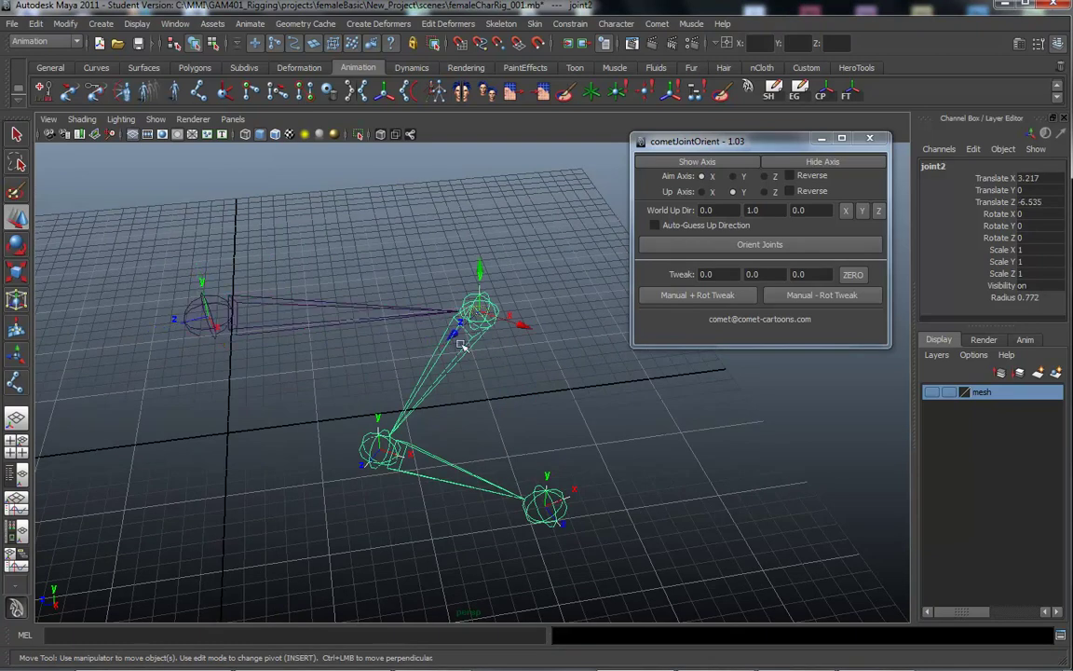
left_click(212, 43)
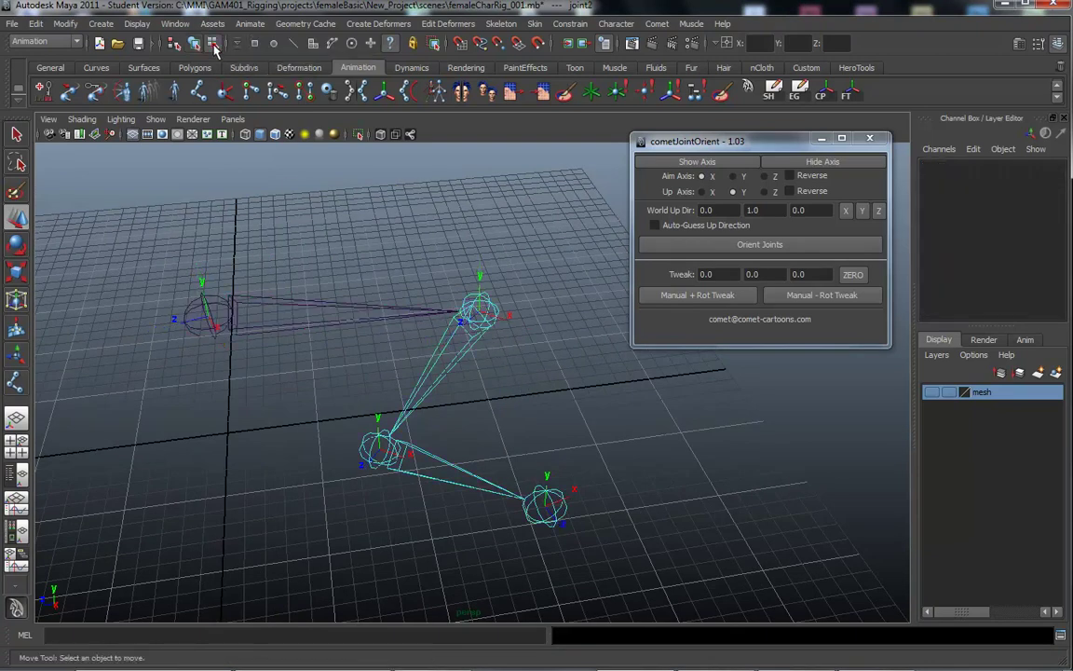
left_click(390, 45)
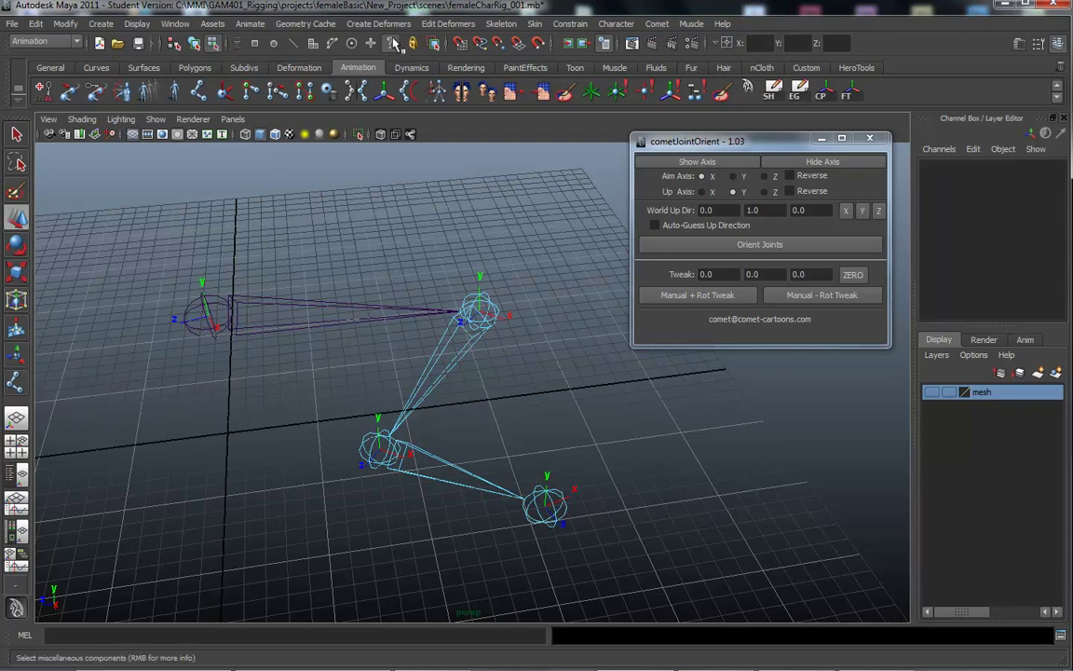
left_click_drag(375, 366, 392, 294, "alt")
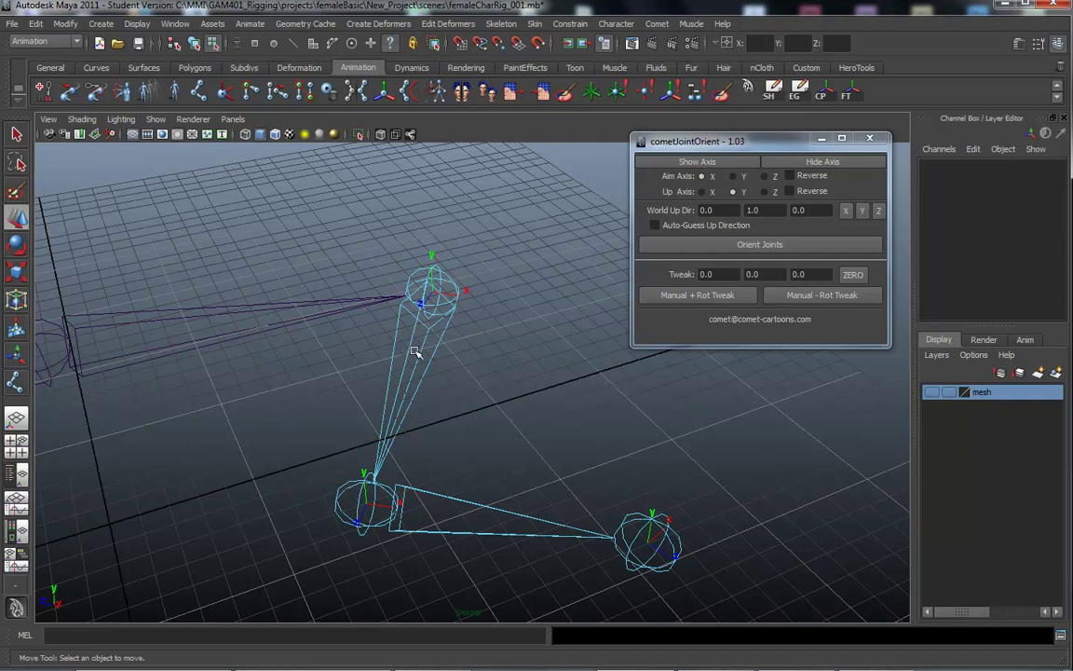
key("e")
left_click_drag(373, 284, 398, 429)
left_click_drag(110, 382, 371, 421, "alt")
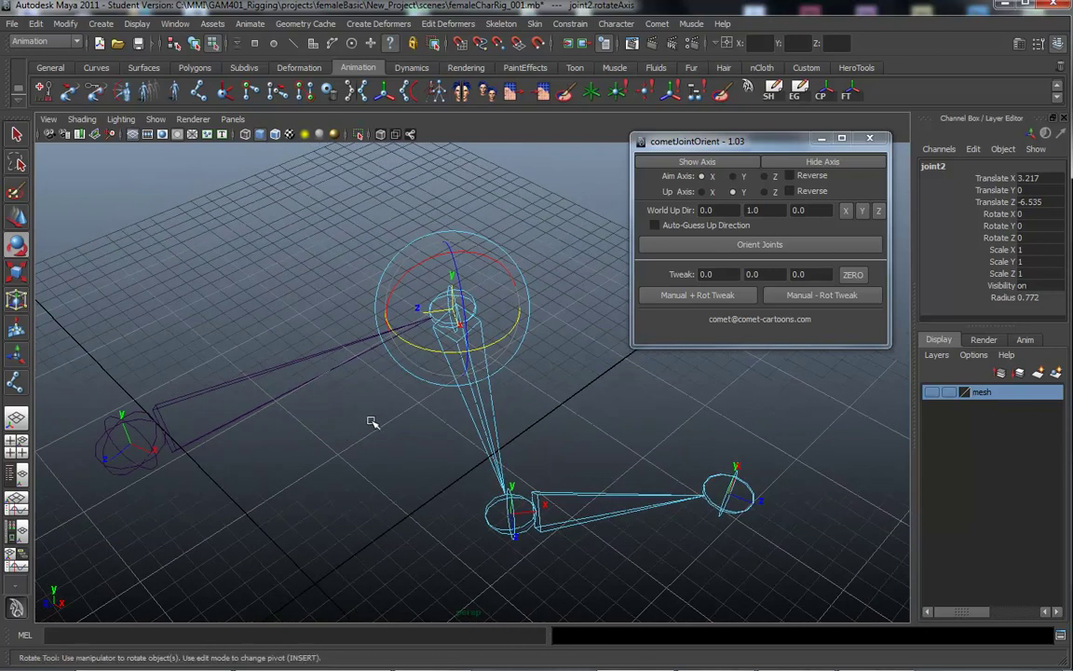
Adjust the second joint's rotation axis around Y in the four-view layout, checking X against the bone in the top view
key("space")
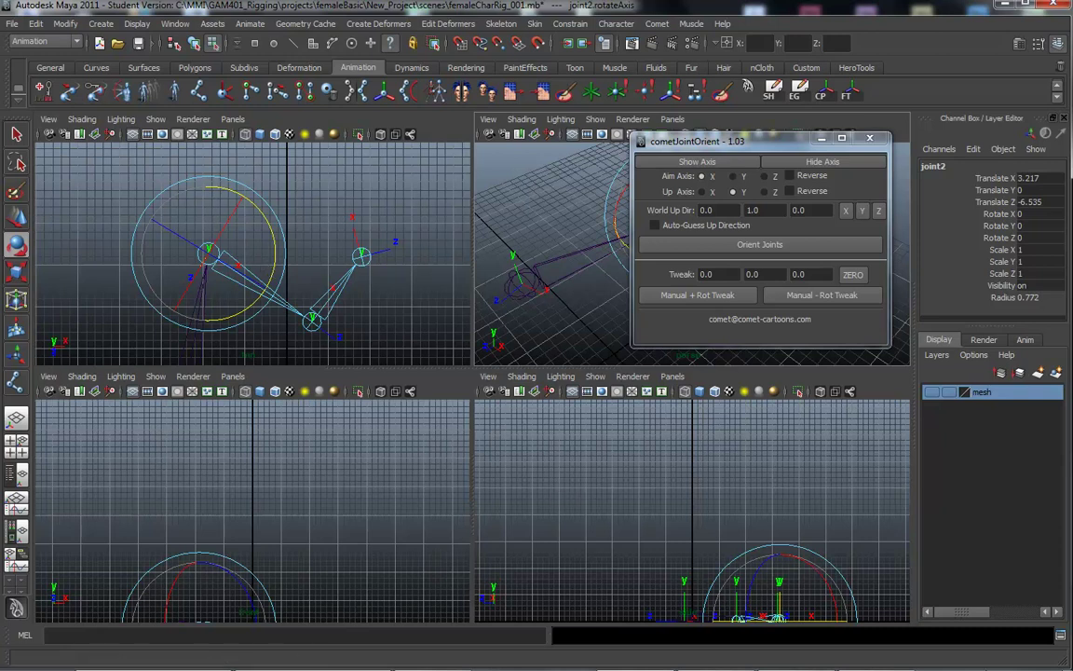
left_click(894, 654)
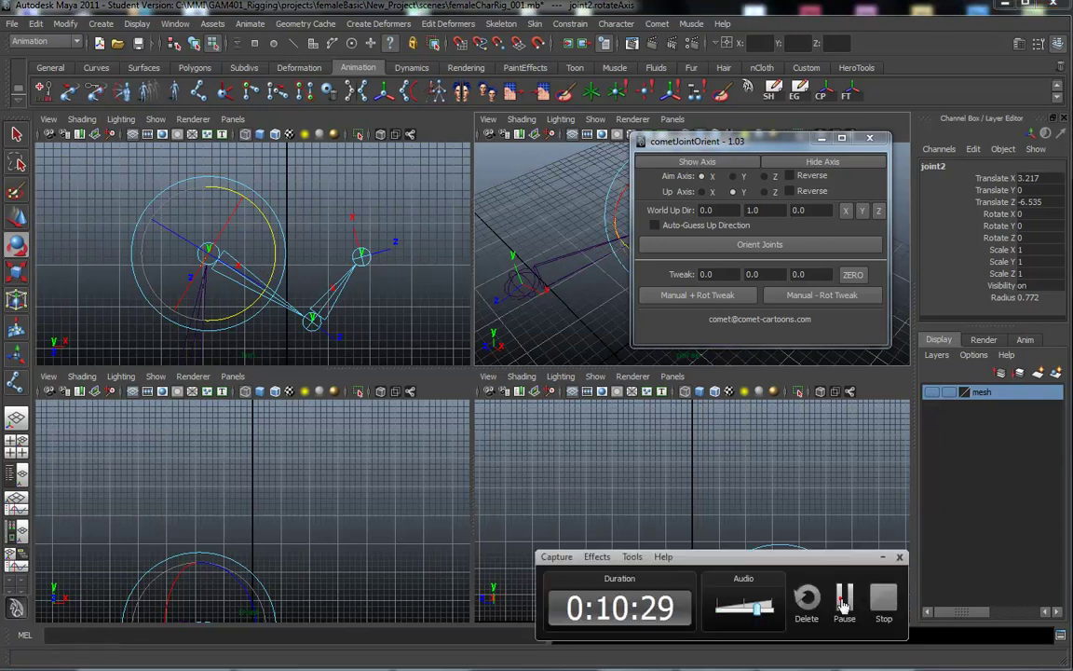
left_click_drag(382, 324, 373, 311, "alt")
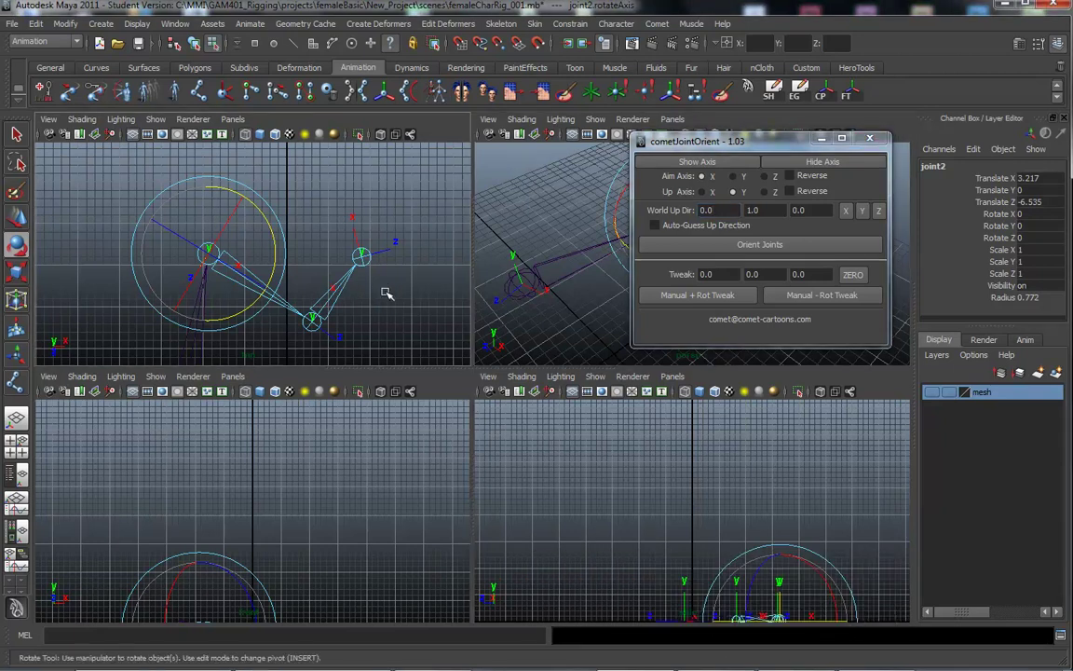
left_click_drag(788, 140, 882, 319)
left_click(678, 264)
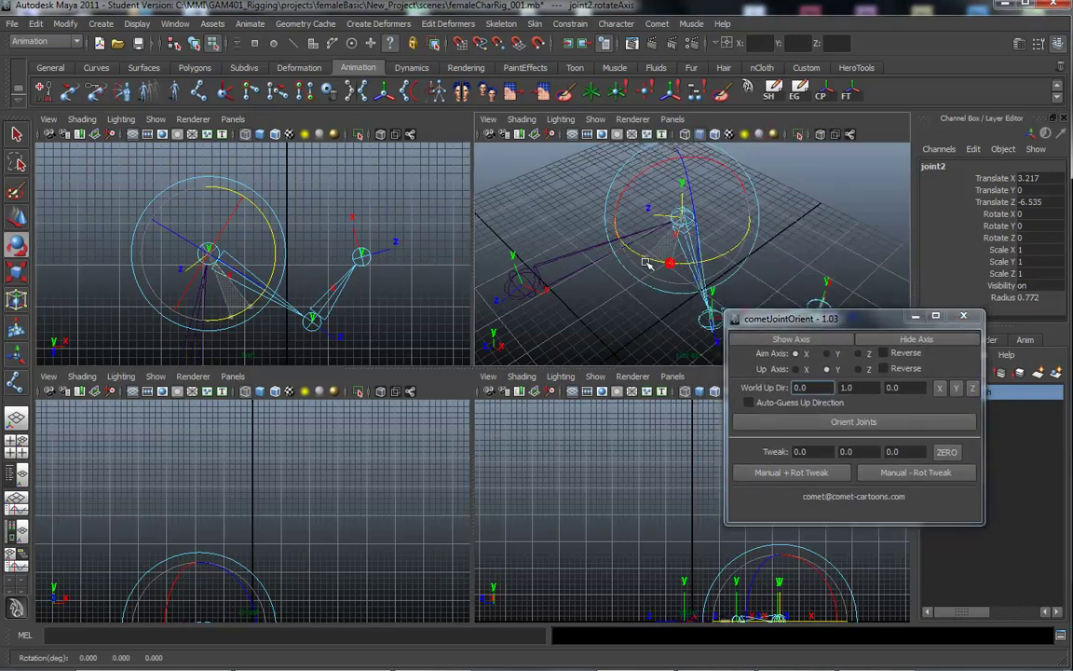
middle_click_drag(158, 264, 222, 254, "alt")
right_click_drag(191, 261, 395, 268, "alt")
middle_click_drag(286, 223, 395, 274, "alt")
middle_click_drag(332, 274, 314, 273, "alt")
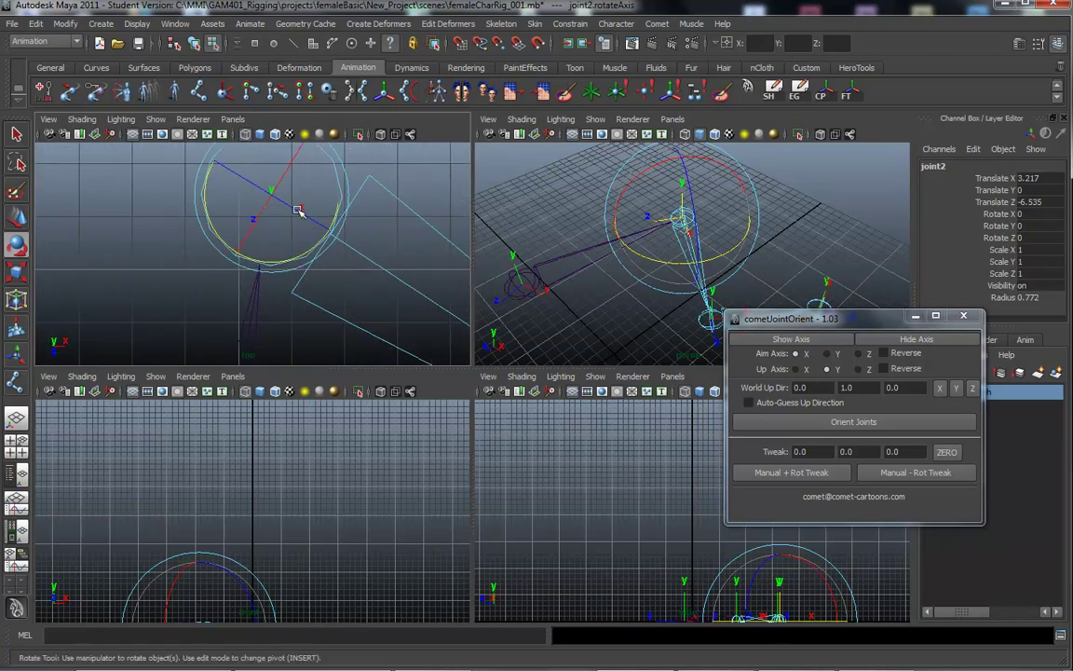
left_click_drag(349, 253, 281, 227, "alt")
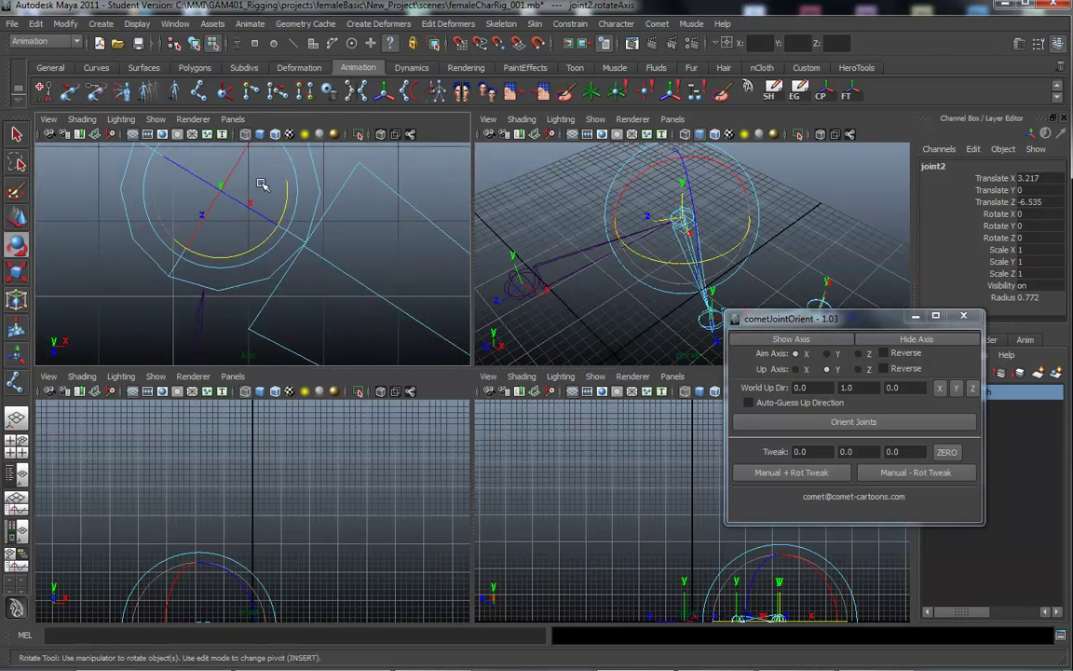
right_click_drag(355, 274, 205, 249, "alt")
middle_click_drag(334, 293, 184, 244, "alt")
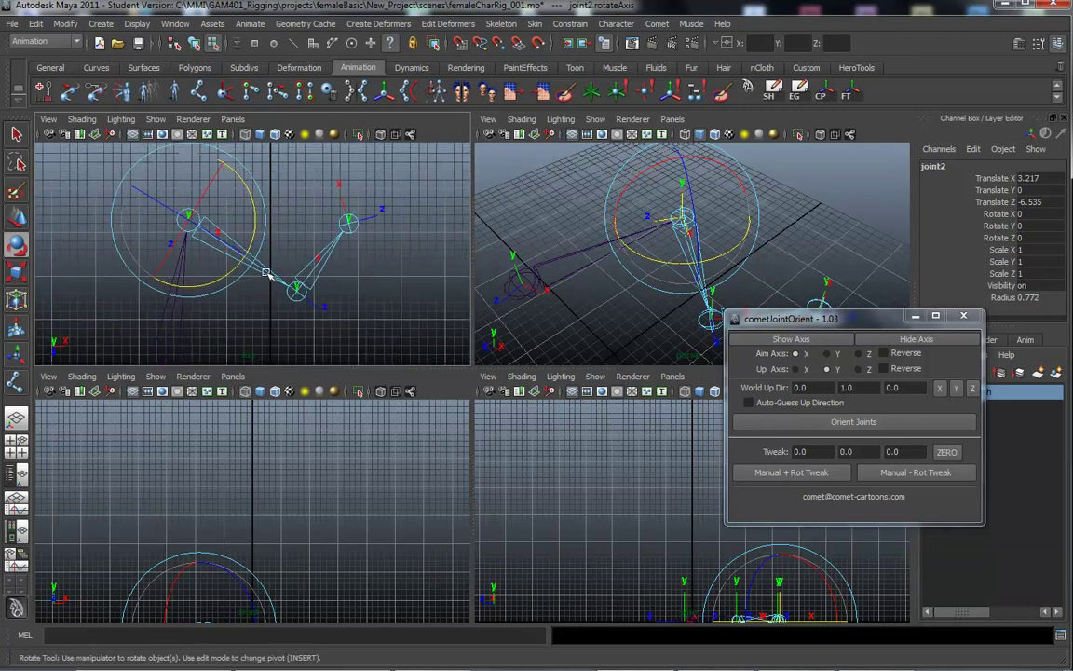
Select the third joint's local rotation axis, compare it with its bone, and return to the full perspective view
left_click(299, 292)
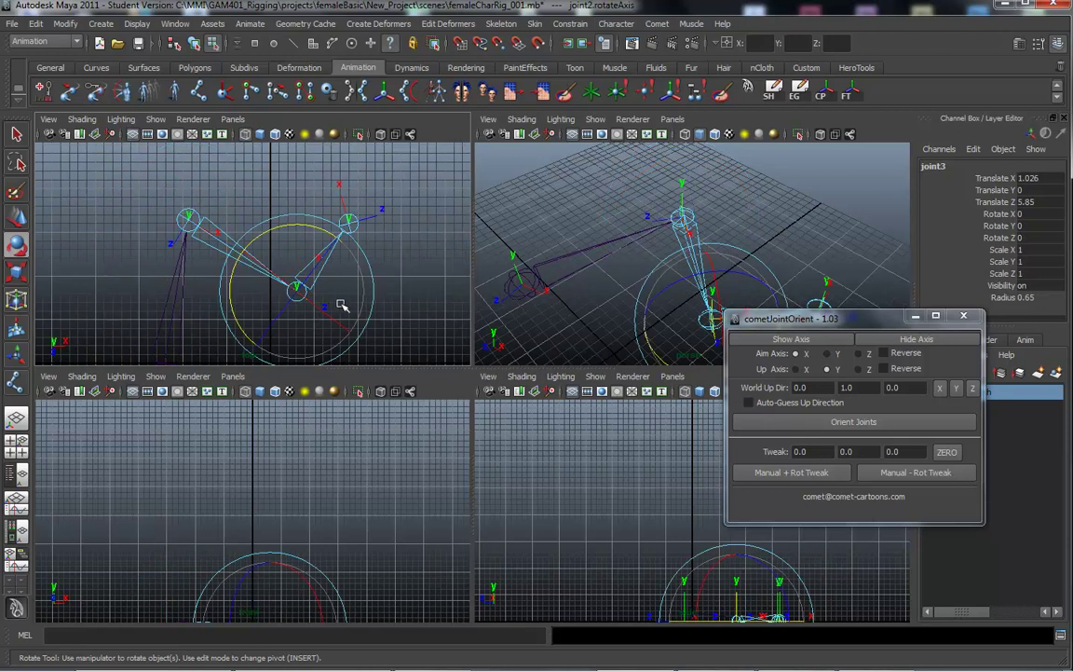
left_click_drag(373, 272, 312, 232, "alt")
left_click_drag(816, 326, 778, 273)
middle_click_drag(497, 233, 428, 205, "alt")
key("space")
left_click_drag(328, 385, 383, 354, "alt")
middle_click_drag(383, 354, 489, 317, "alt")
right_click_drag(489, 317, 400, 305, "alt")
left_click_drag(400, 304, 361, 345, "alt")
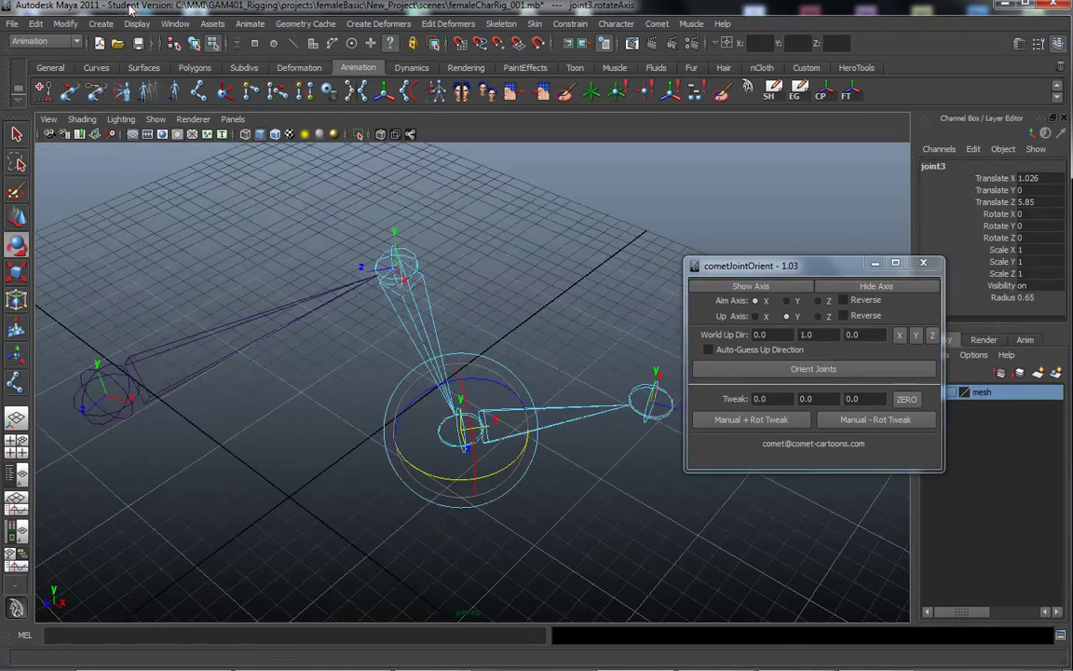
Switch back to object selection mode and view the whole joint chain
left_click(197, 43)
left_click(196, 44)
left_click_drag(391, 307, 545, 389, "alt")
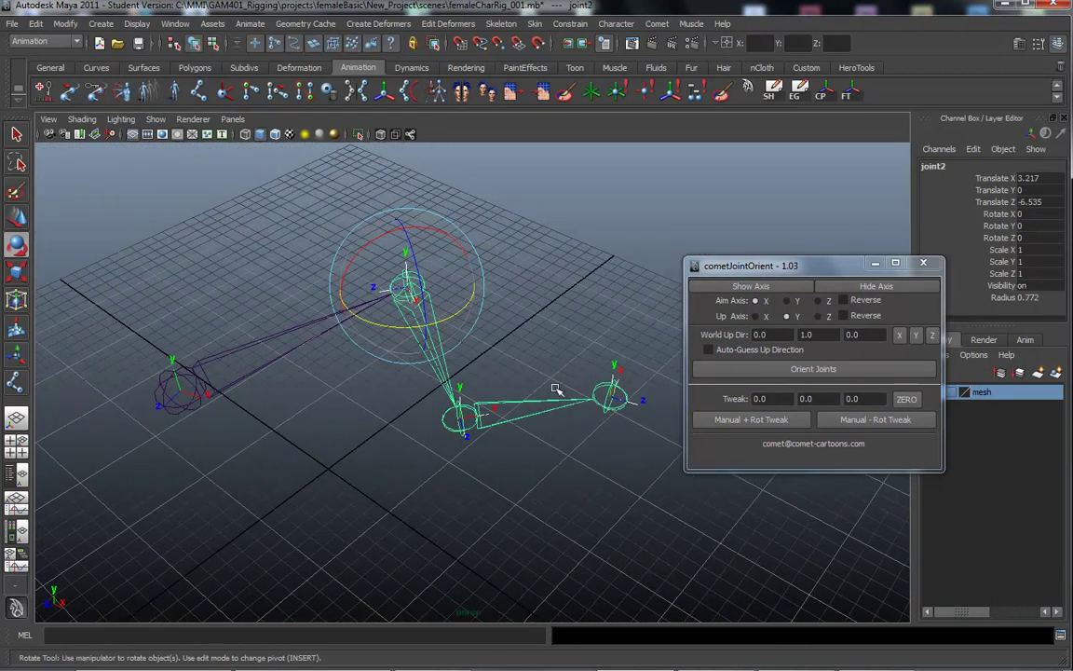
Select the root joint with its whole hierarchy and orient the joints with X as aim axis and Y as up axis
key("Up")
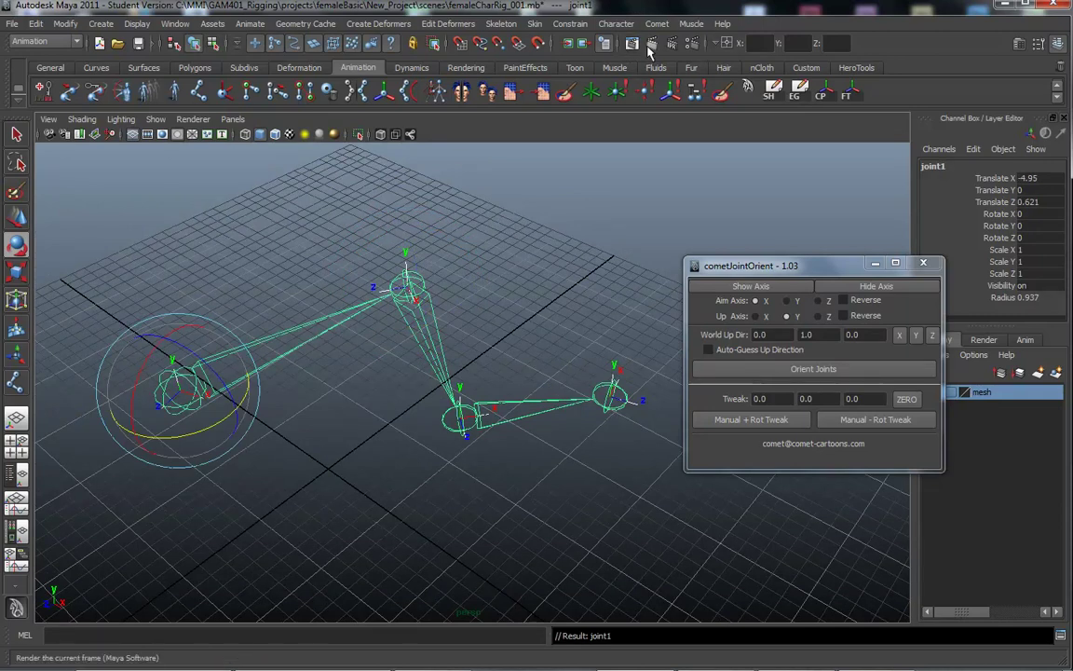
left_click(772, 91)
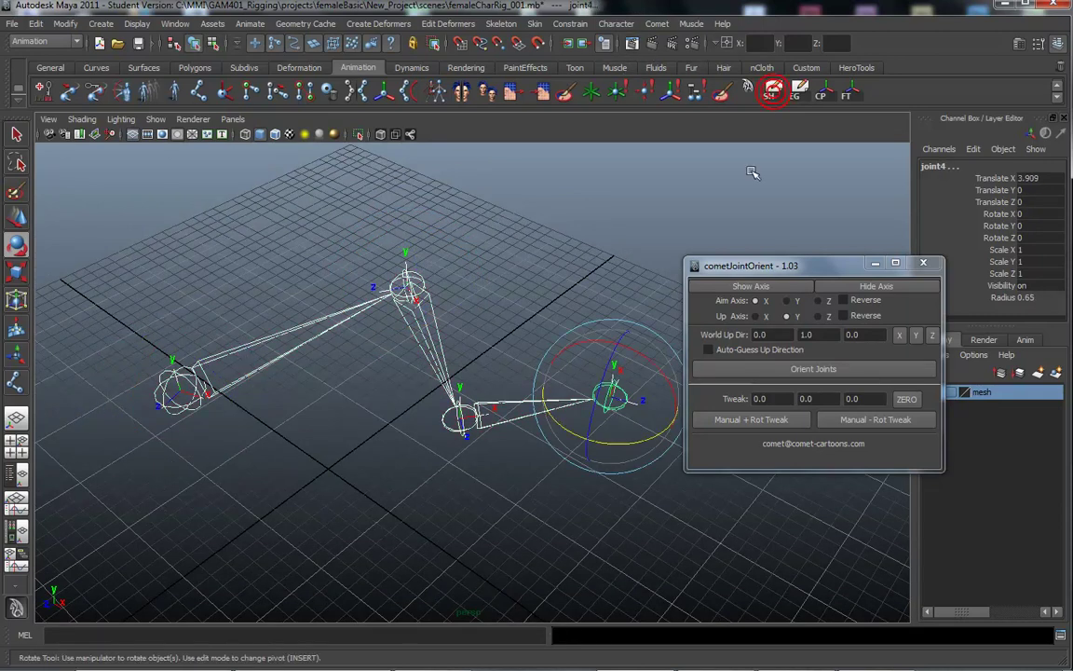
left_click(785, 370)
Select the second joint and examine how the oriented X axes follow the bones along the chain
left_click_drag(324, 441, 238, 431, "alt")
right_click_drag(238, 432, 251, 410, "alt")
mouse_move(251, 410)
left_mouse_down("alt")
mouse_move(274, 390)
mouse_move(264, 411)
left_mouse_up("alt")
right_click_drag(265, 412, 264, 404, "alt")
middle_click_drag(263, 402, 363, 350, "alt")
left_click_drag(303, 344, 330, 352, "alt")
right_click_drag(331, 352, 527, 322, "alt")
middle_click_drag(517, 255, 471, 327, "alt")
left_click_drag(428, 347, 389, 319, "alt")
left_click(386, 332)
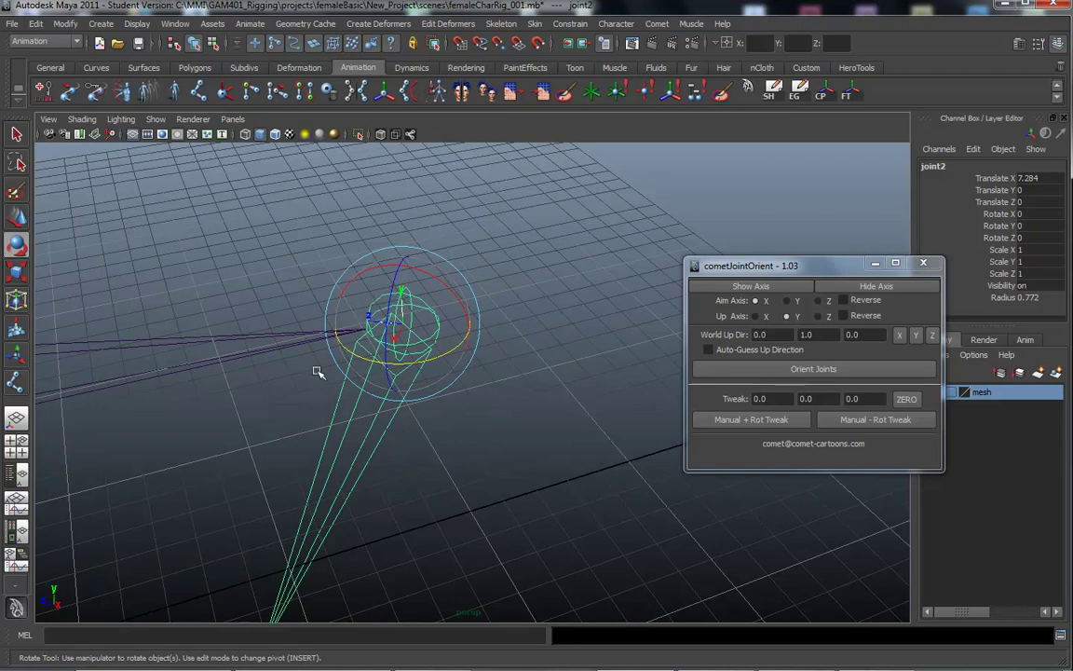
middle_click_drag(270, 399, 371, 333, "alt")
right_click_drag(371, 332, 194, 385, "alt")
middle_click_drag(194, 385, 201, 352, "alt")
left_click_drag(319, 377, 296, 374, "alt")
right_click_drag(317, 374, 438, 371, "alt")
middle_click_drag(347, 348, 374, 313, "alt")
right_click_drag(373, 323, 254, 324, "alt")
middle_click_drag(372, 346, 378, 330, "alt")
mouse_move(375, 334)
left_mouse_down("alt")
mouse_move(348, 338)
mouse_move(367, 347)
left_mouse_up("alt")
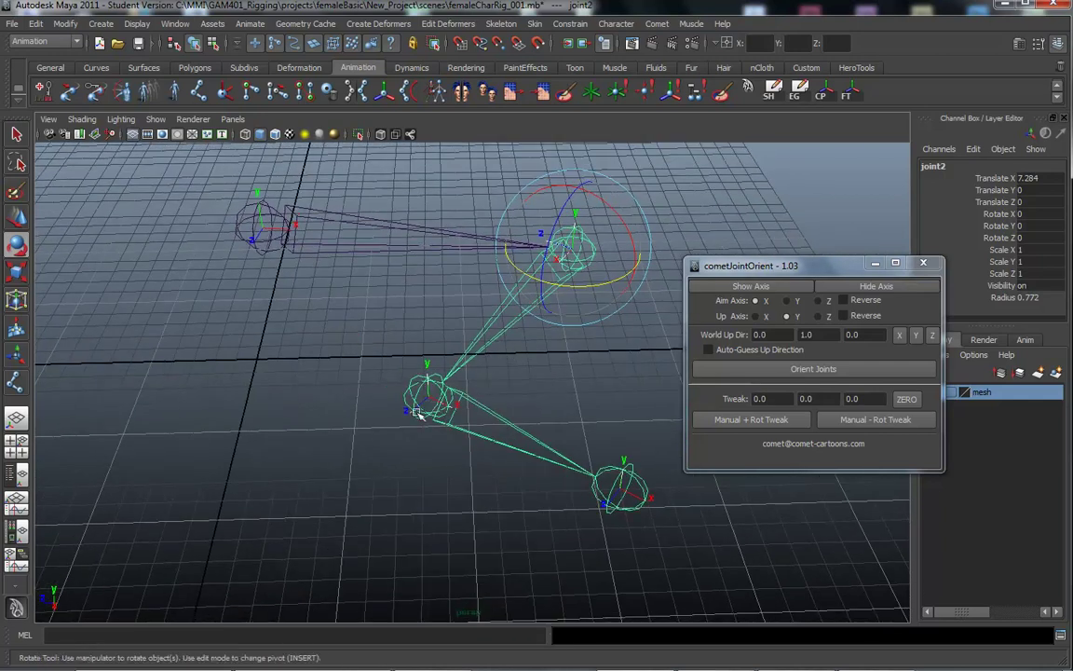
Examine the second joint's local axes up close from several sides
right_click_drag(301, 443, 264, 440, "alt")
middle_click_drag(339, 419, 331, 422, "alt")
right_click_drag(332, 422, 461, 401, "alt")
middle_click_drag(464, 399, 418, 451, "alt")
right_click_drag(418, 451, 398, 301, "alt")
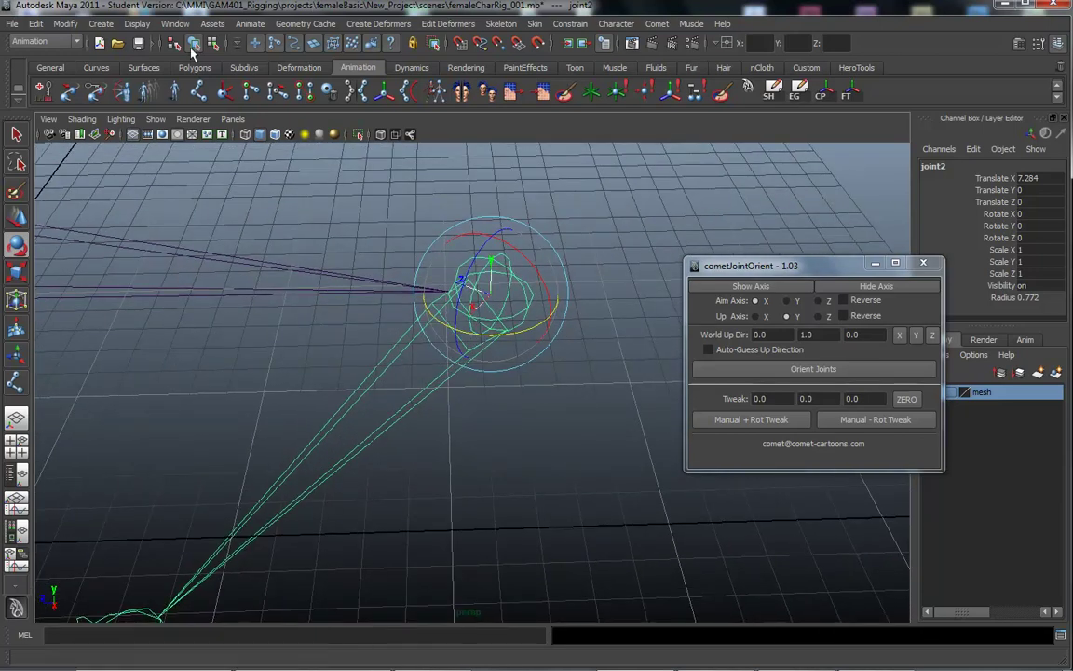
left_click_drag(522, 411, 670, 409, "alt")
left_click_drag(451, 420, 476, 423, "alt")
right_click_drag(477, 423, 475, 422, "alt")
left_click_drag(475, 423, 281, 319, "alt")
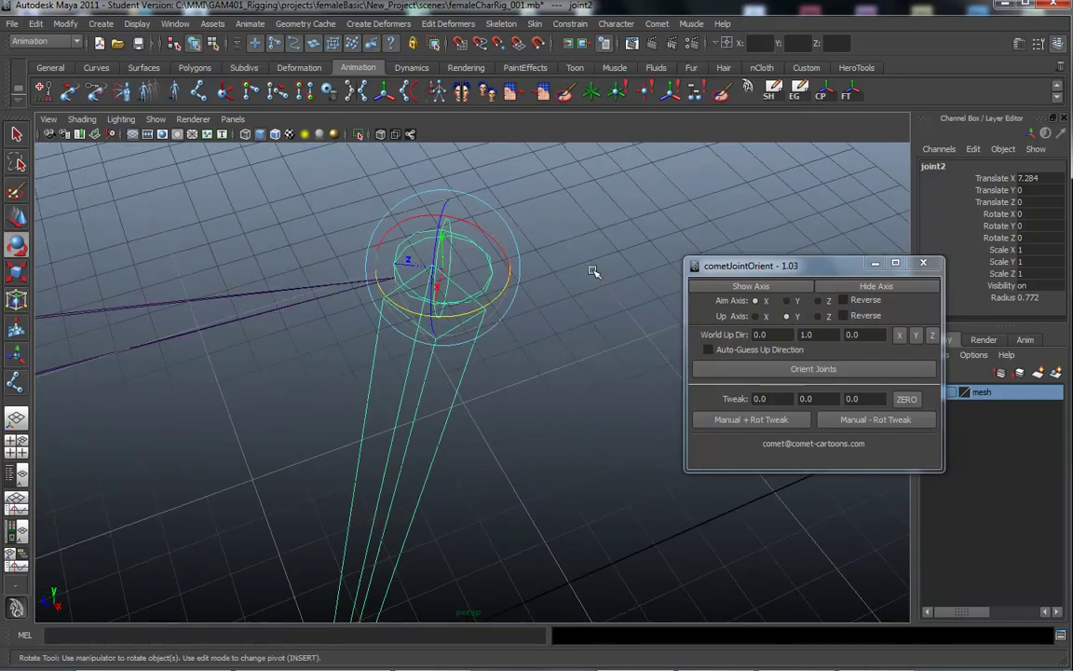
left_click_drag(597, 376, 370, 366, "alt")
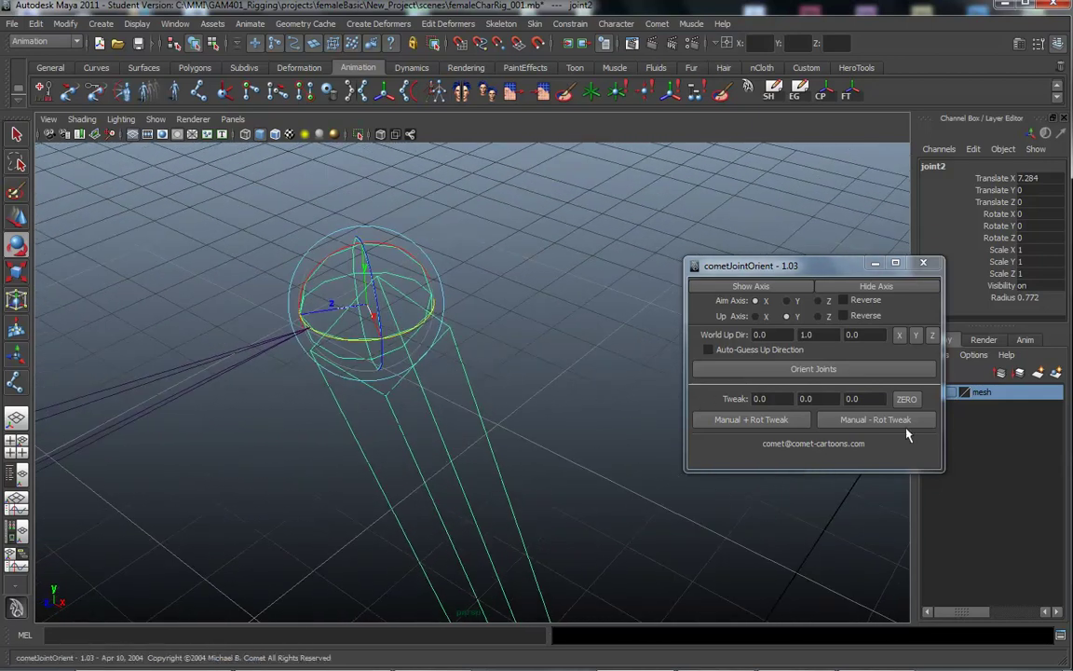
Set the Y rotation tweak to 15 and apply it three times in the positive direction to the second joint
left_click_drag(825, 399, 783, 403)
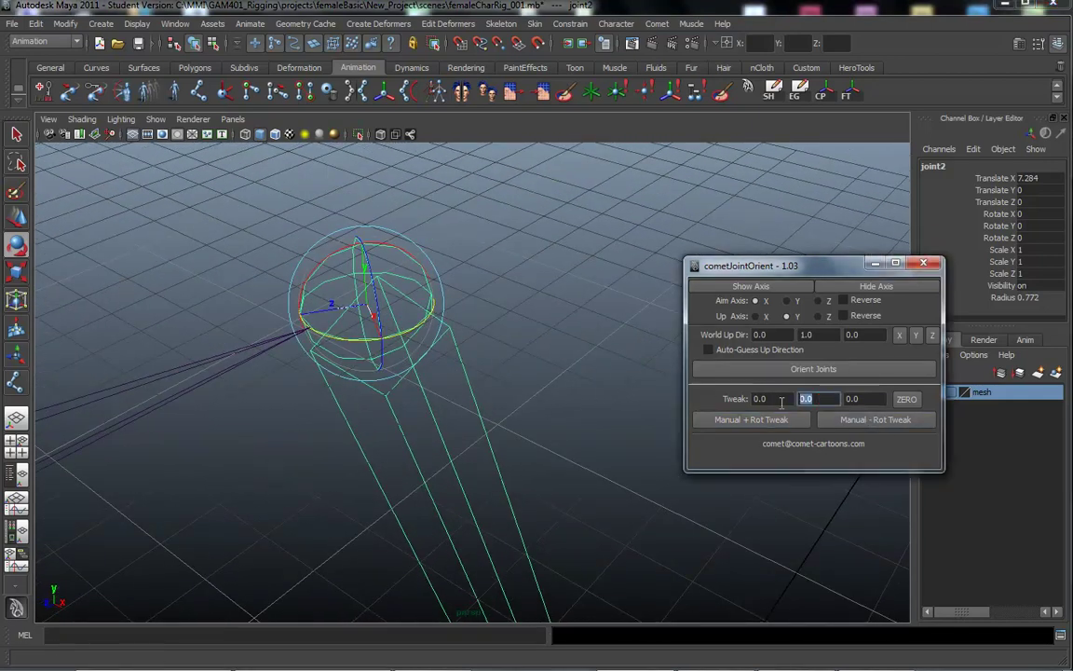
type("15")
left_click(765, 399)
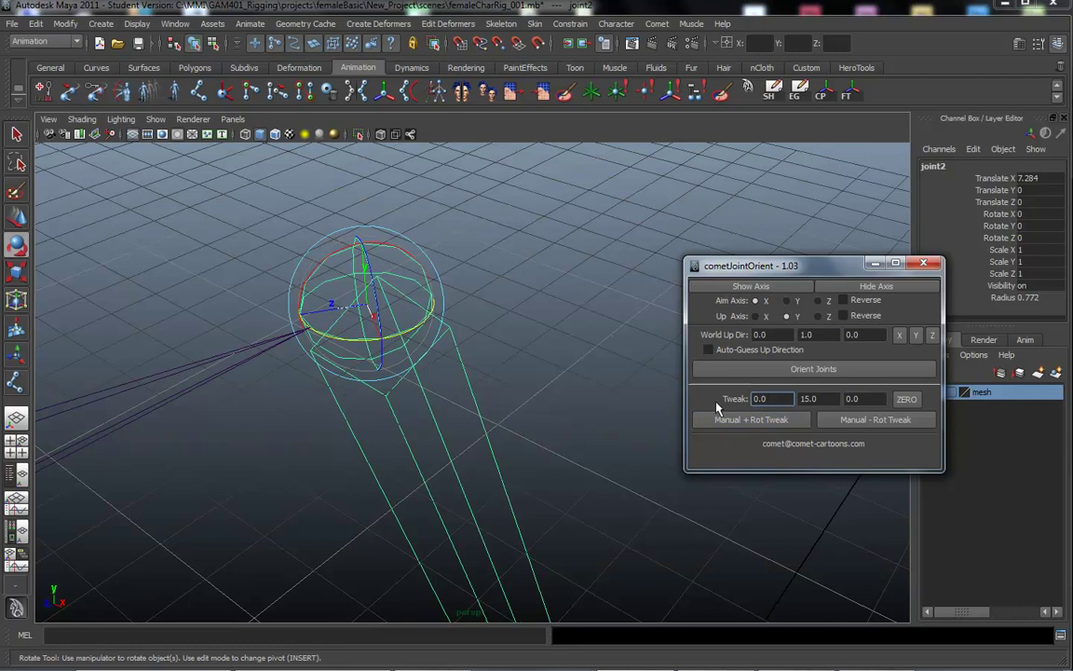
left_click(752, 421)
left_click(753, 424)
left_click(753, 424)
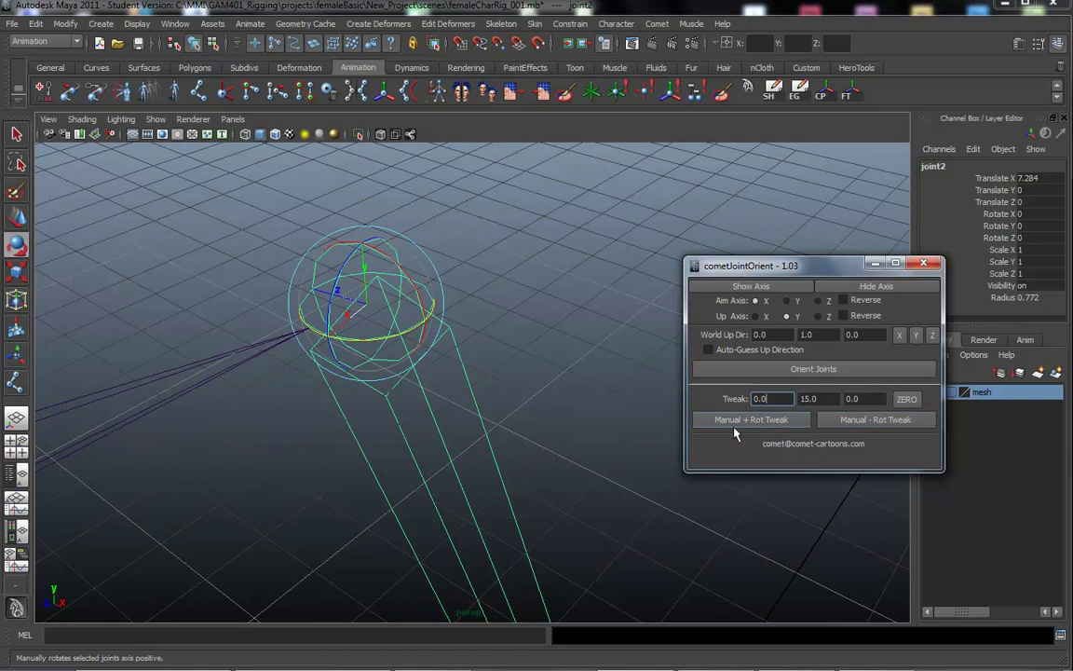
Apply the 15-degree Y tweak three times in the negative direction to the second joint
left_click(875, 421)
left_click(876, 424)
left_click(875, 424)
Move the second joint closer to the root joint, and select the root joint
left_click_drag(553, 396, 419, 391, "alt")
middle_click_drag(406, 484, 443, 454, "alt")
right_click_drag(445, 455, 348, 448, "alt")
middle_click_drag(354, 445, 424, 445, "alt")
right_click_drag(427, 443, 300, 437, "alt")
middle_click_drag(452, 482, 387, 460, "alt")
left_click_drag(500, 556, 397, 461, "alt")
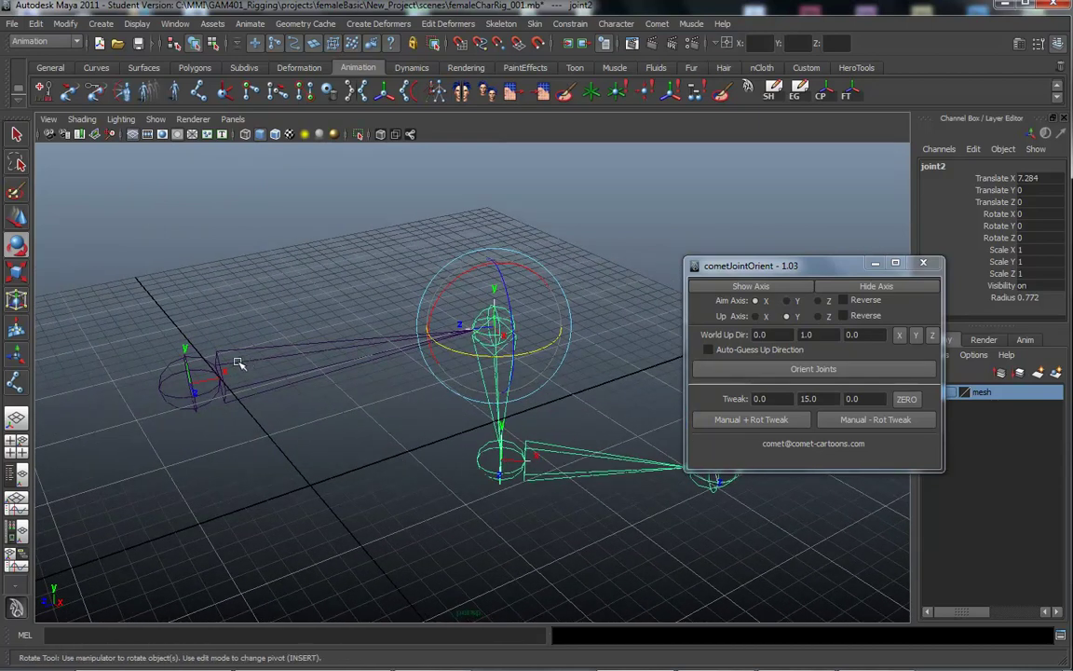
left_click_drag(290, 457, 239, 495, "alt")
middle_click_drag(266, 451, 301, 443, "alt")
key("w")
left_click_drag(532, 322, 270, 491)
left_click_drag(369, 397, 369, 320, "alt")
left_click_drag(426, 380, 607, 192)
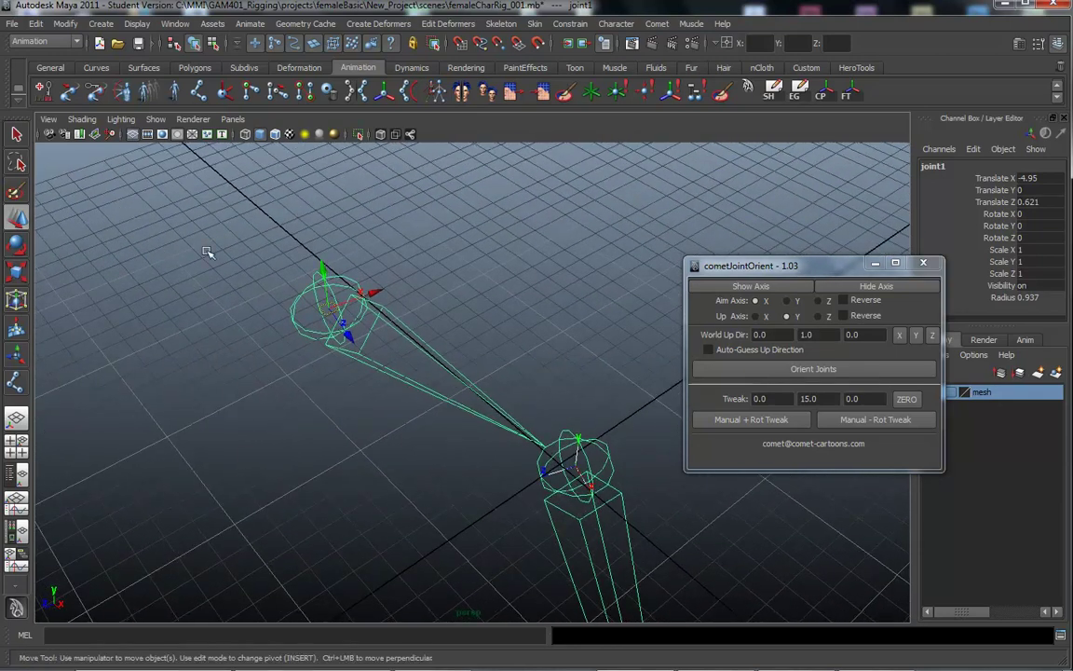
Select the root joint's whole hierarchy and reorient its joints with X aiming along the bones and Y up
left_click(770, 93)
left_click(792, 369)
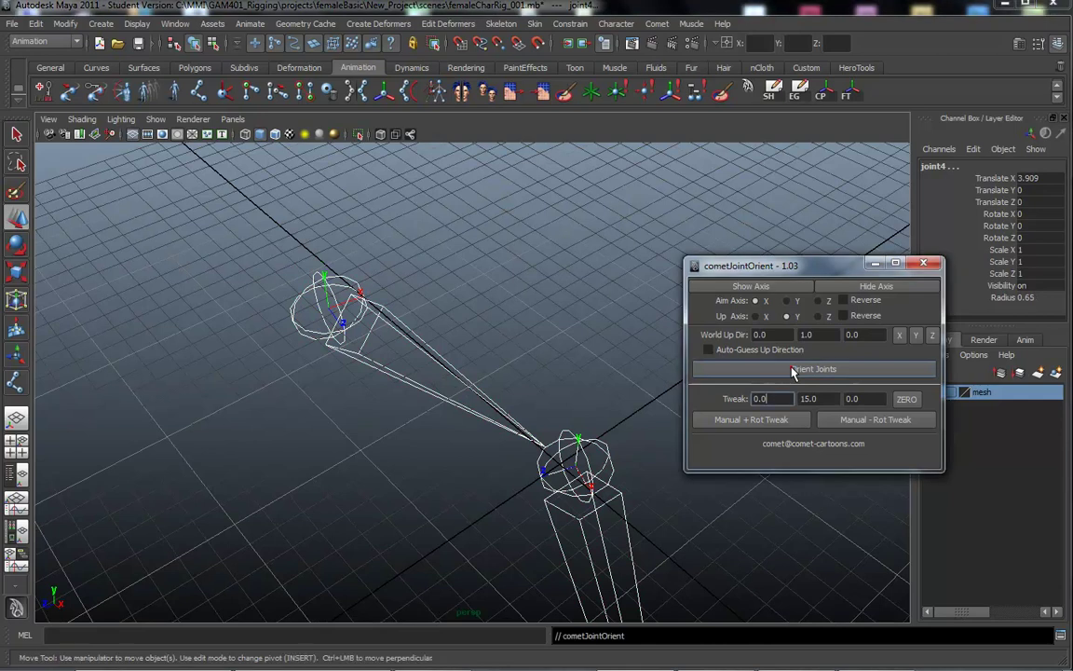
left_click_drag(465, 455, 444, 312, "alt")
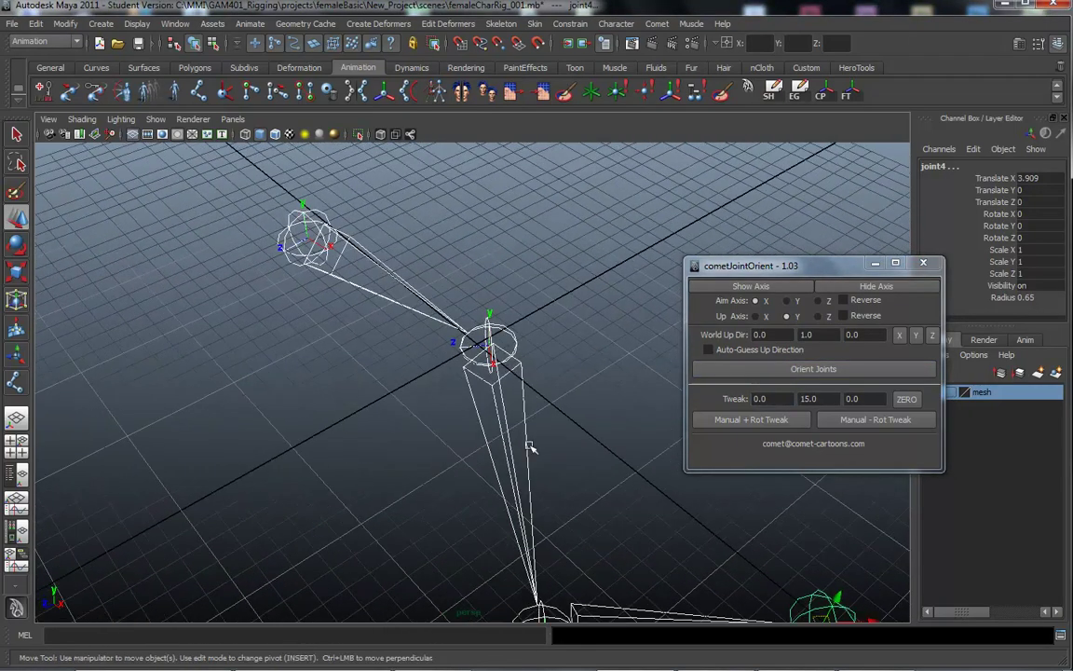
Select the second joint and rotate it about 90 degrees around its Y axis
left_click_drag(343, 437, 492, 423, "alt")
left_click_drag(279, 434, 336, 421, "alt")
right_click_drag(335, 421, 360, 457, "alt")
middle_click_drag(360, 457, 320, 554, "alt")
left_click_drag(419, 398, 303, 487)
middle_click_drag(247, 503, 350, 454, "alt")
key("e")
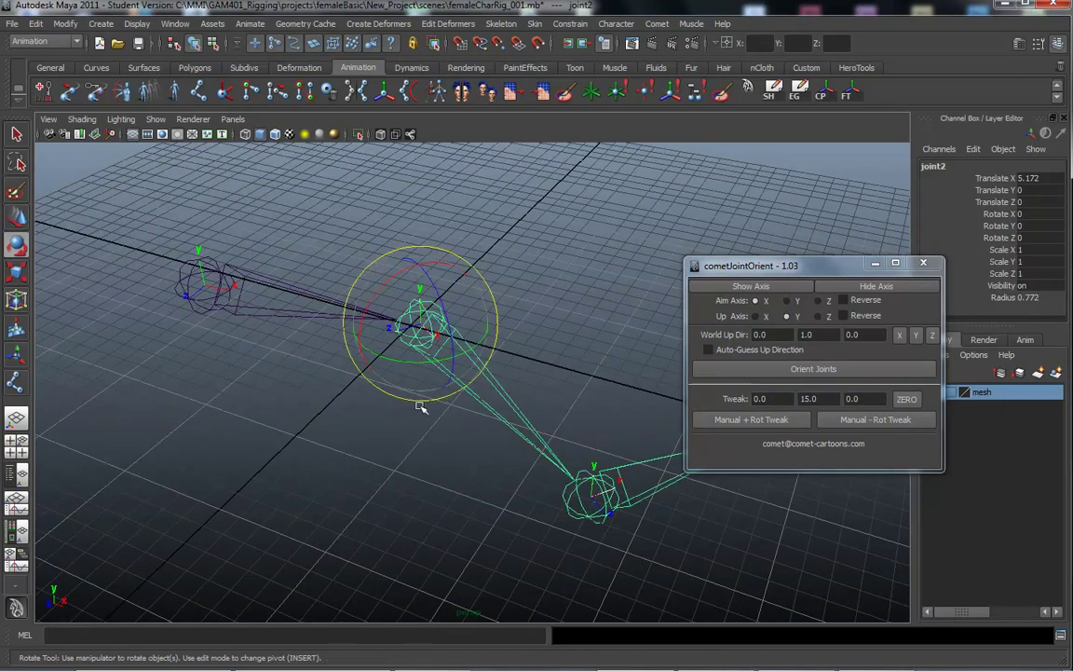
mouse_move(403, 361)
left_mouse_down()
mouse_move(498, 352)
mouse_move(406, 351)
left_mouse_up()
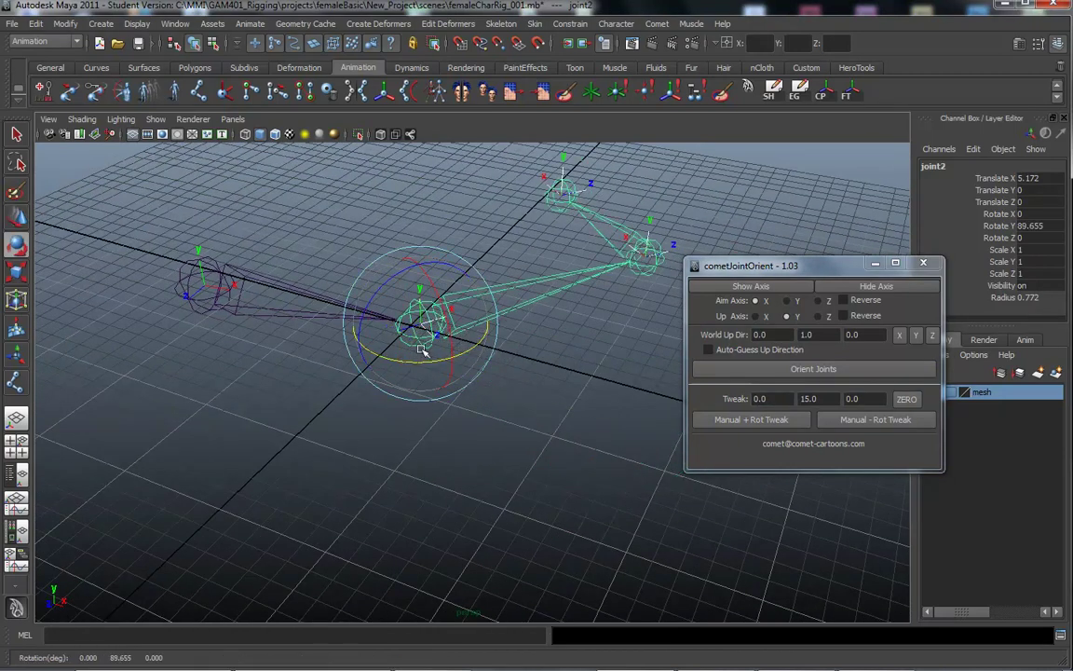
left_click_drag(530, 411, 879, 355, "alt")
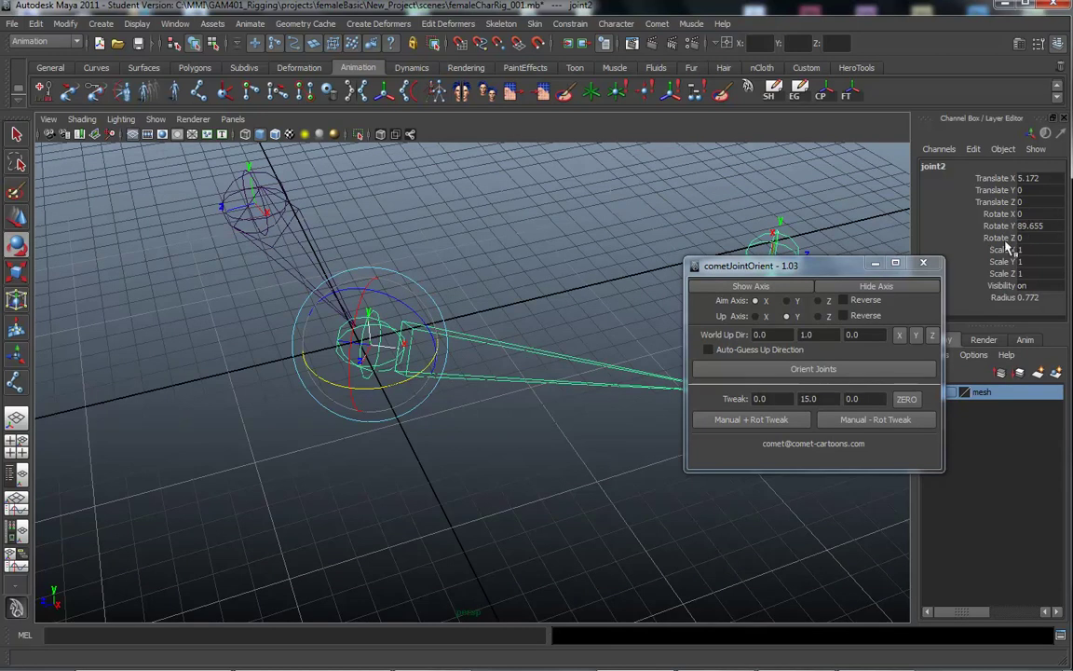
Freeze the second joint's Rotate X, Y and Z values in its rotated pose
left_click_drag(1002, 213, 1015, 237)
left_click_drag(418, 479, 570, 207, "alt")
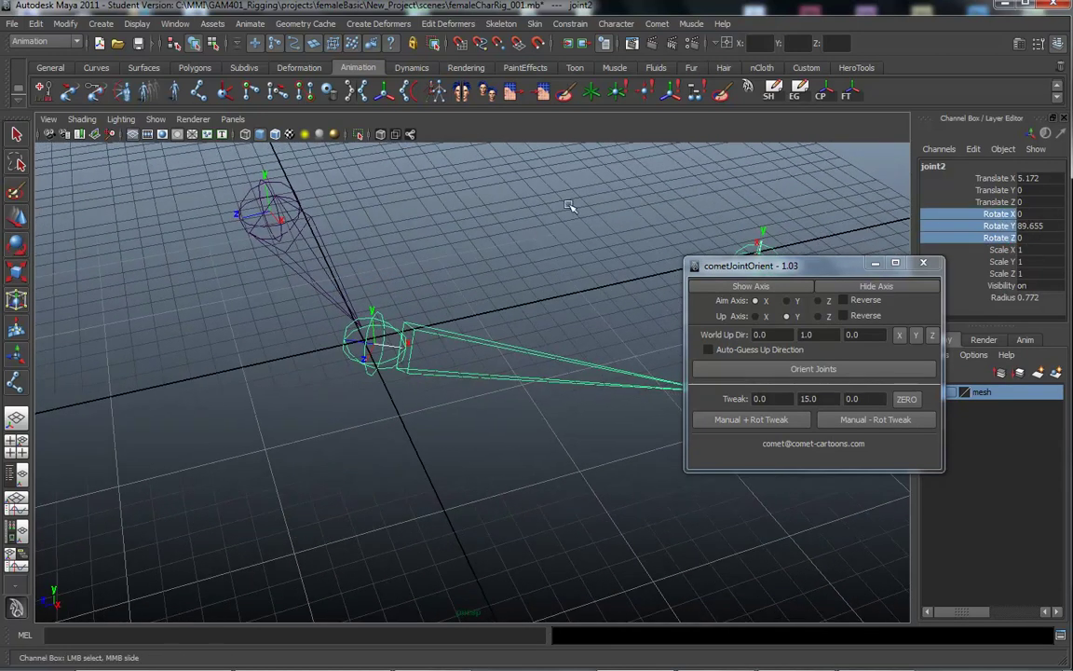
left_click(849, 96)
left_click_drag(419, 426, 359, 449, "alt")
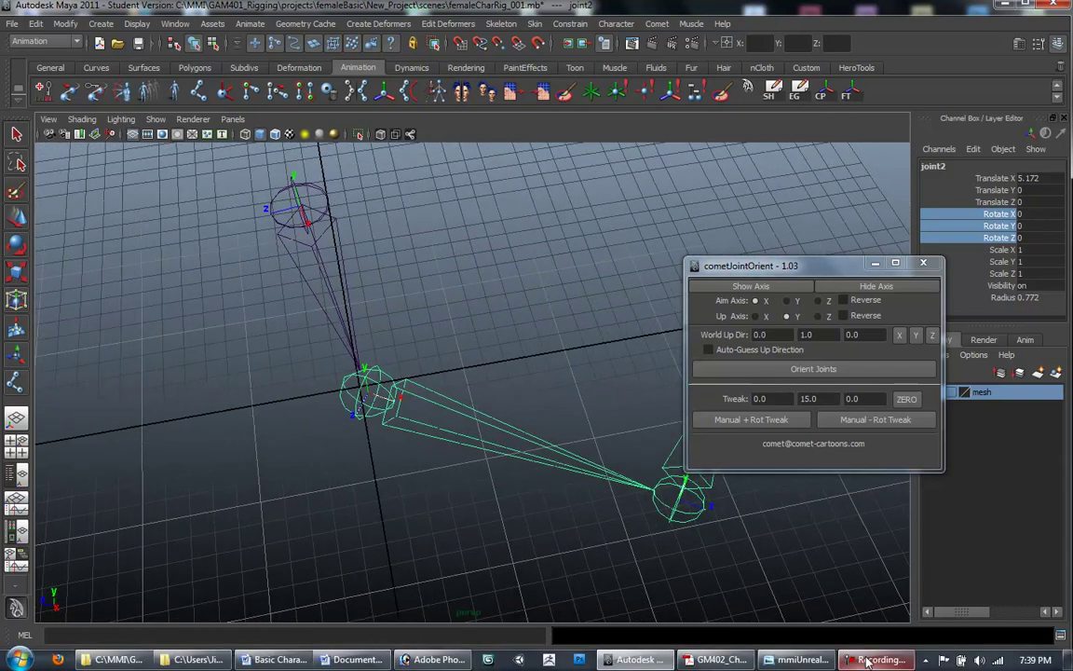
left_click(869, 659)
left_click(844, 601)
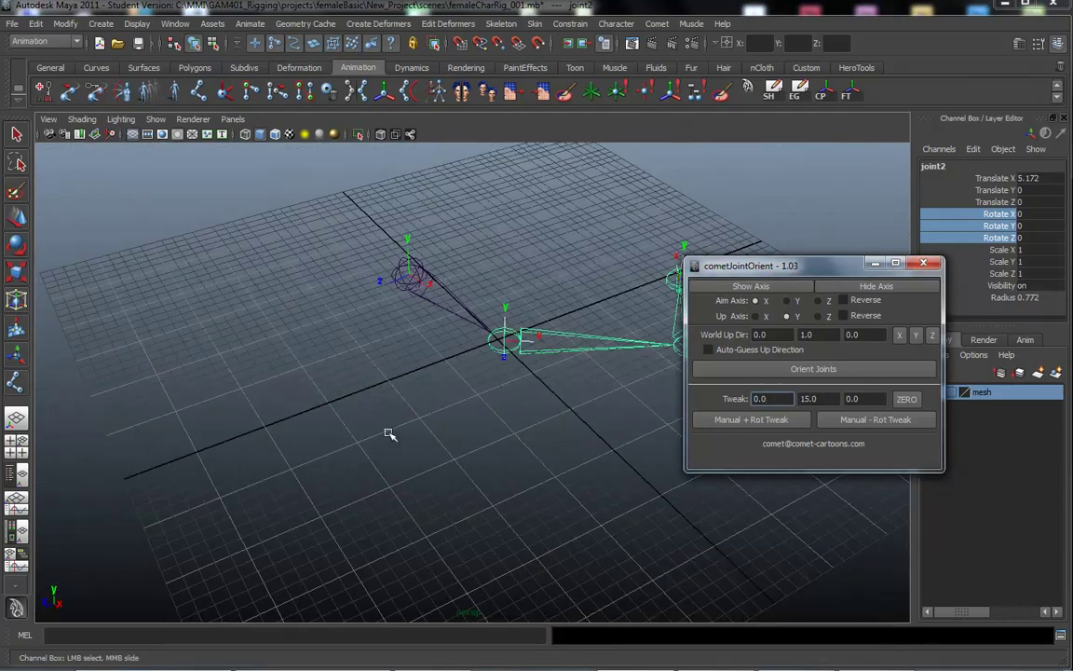
left_click_drag(388, 433, 372, 409, "alt")
left_click(15, 382)
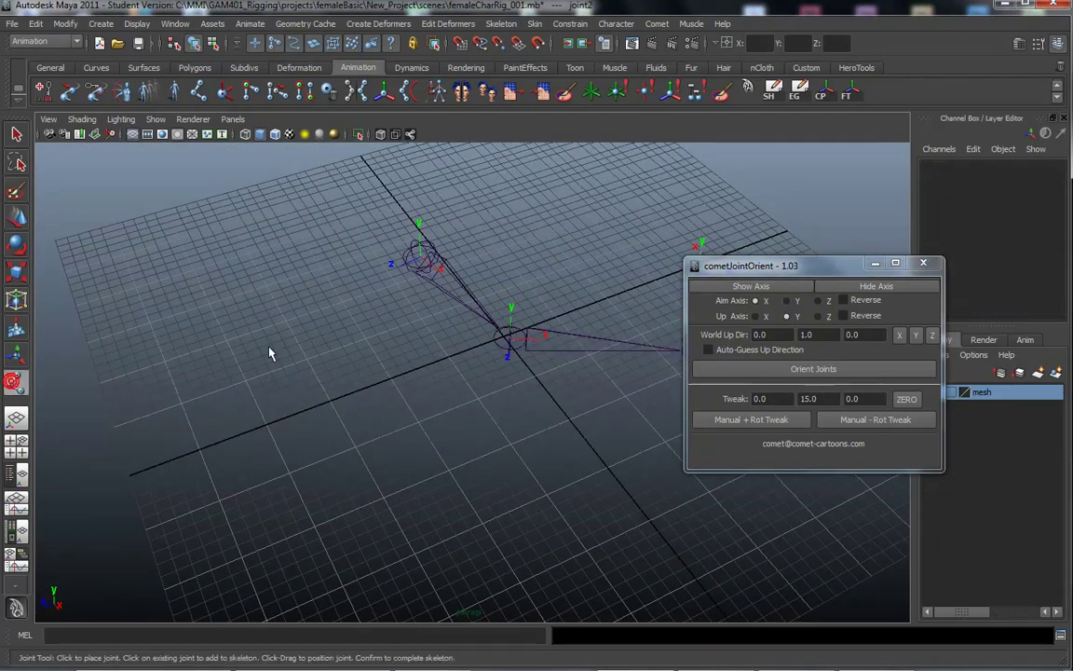
left_click(232, 281)
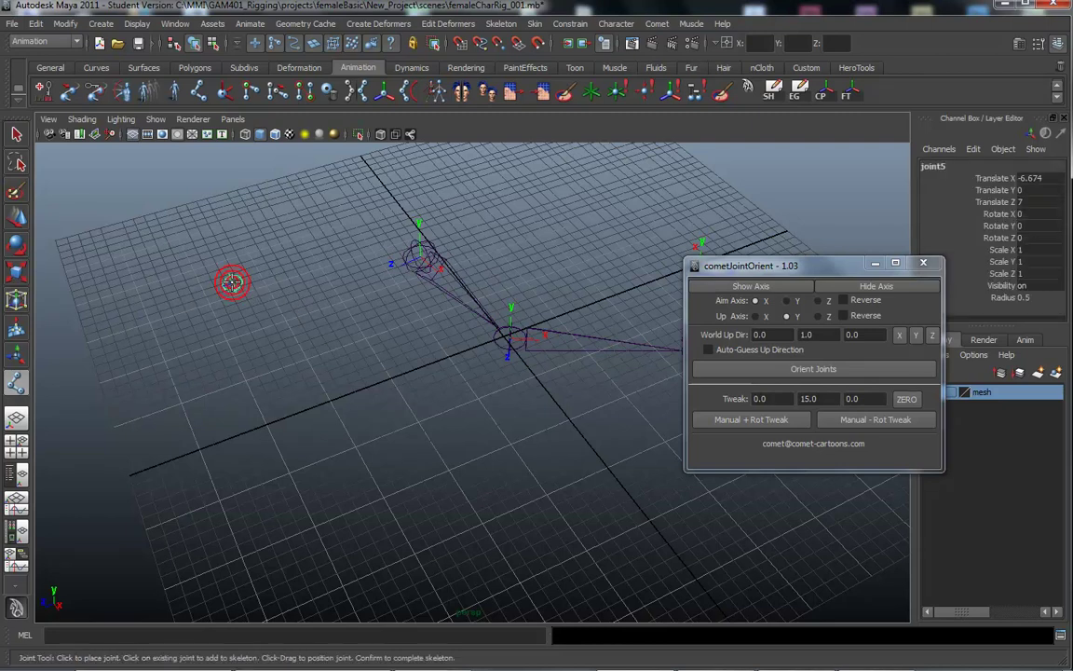
left_click(393, 410)
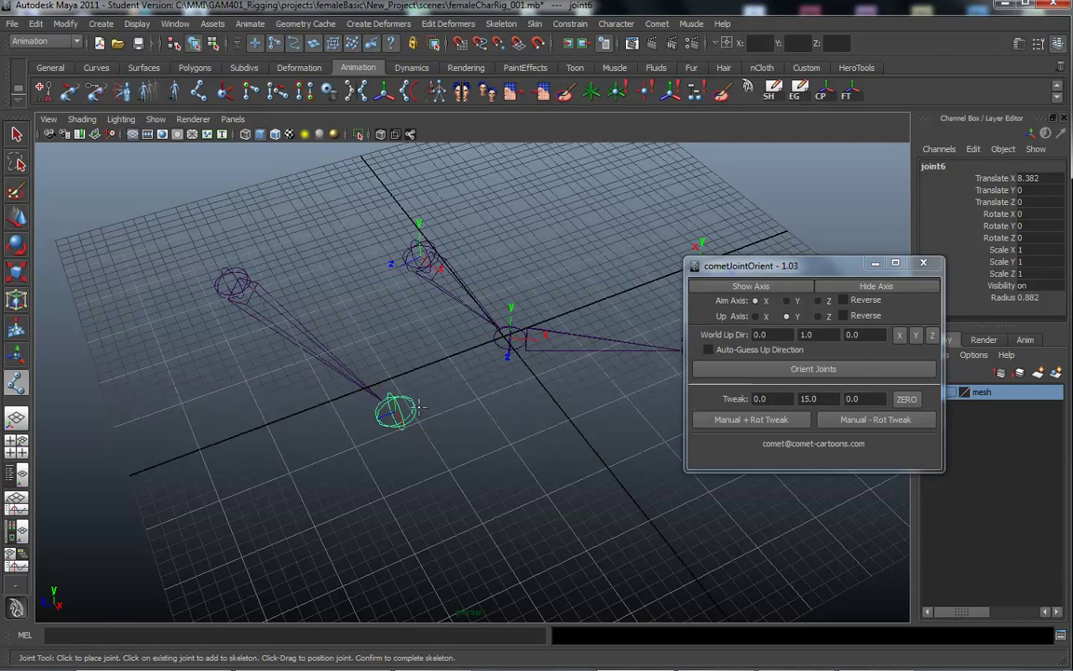
middle_click_drag(306, 453, 375, 473, "alt")
right_click_drag(355, 469, 494, 469, "alt")
middle_click_drag(232, 427, 278, 336, "alt")
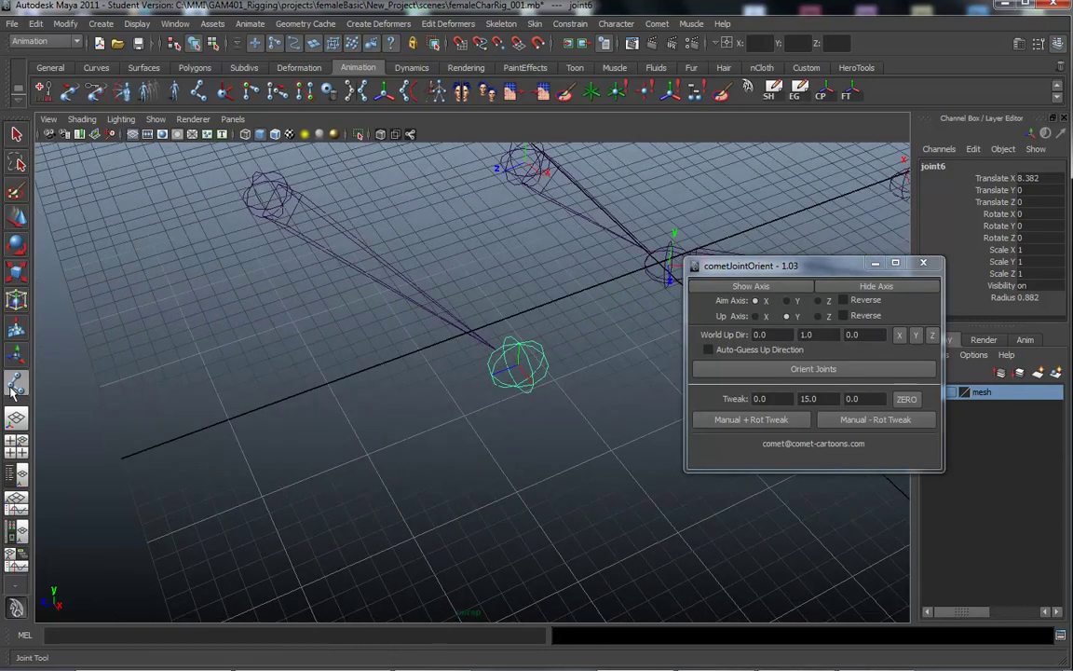
left_click(20, 383)
key("w")
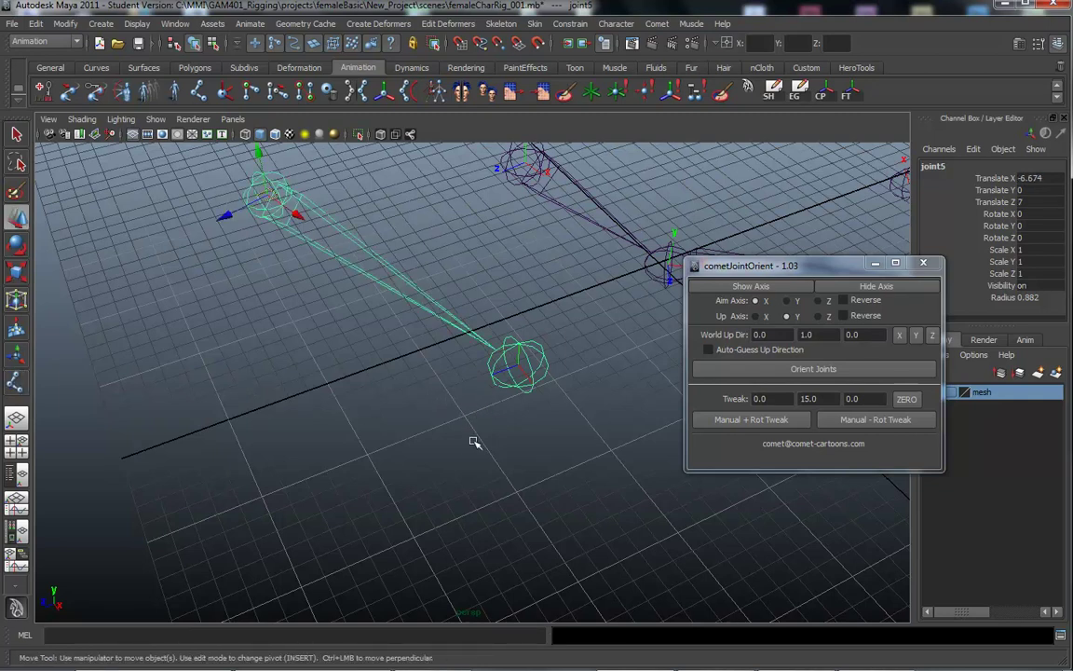
key("ctrl+z")
key("ctrl+z")
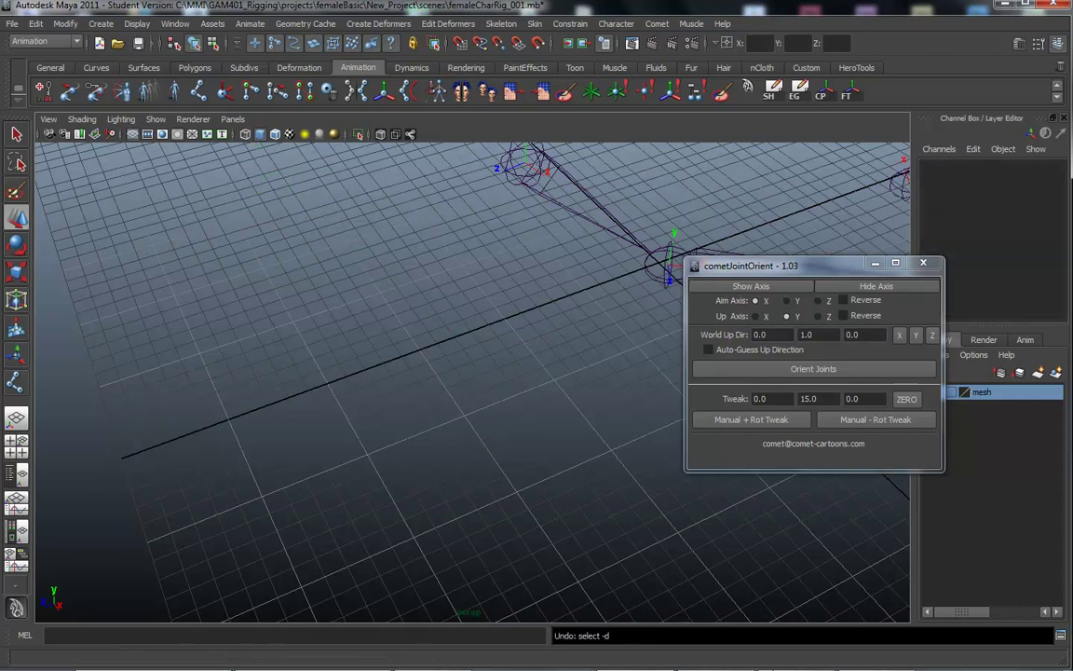
mouse_move(803, 661)
left_click(856, 662)
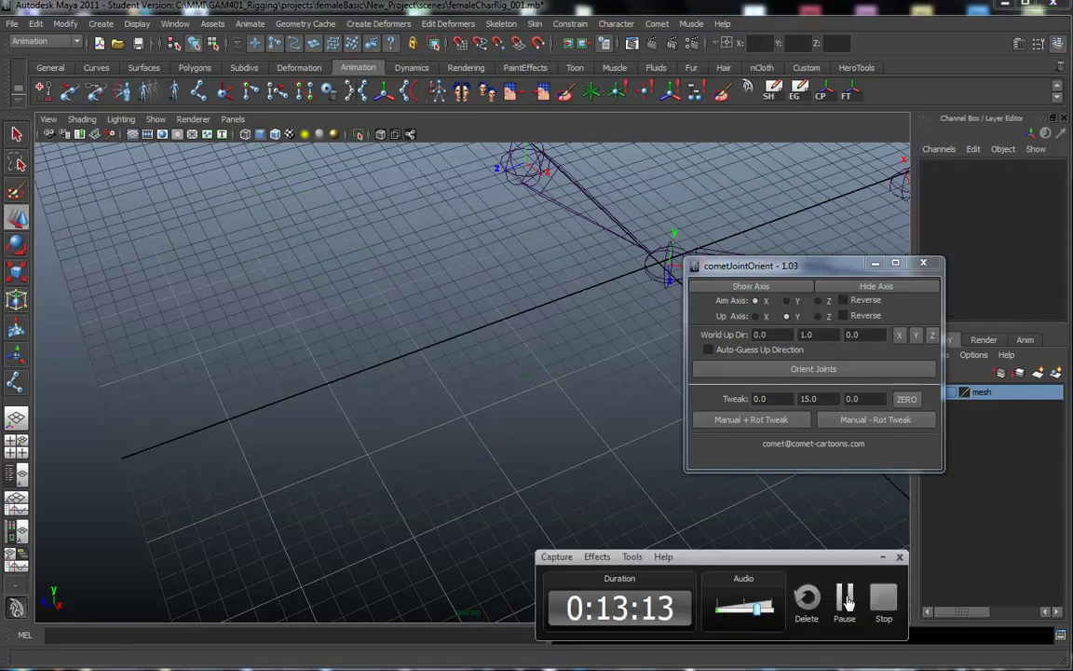
Start a separate joint chain with two joints and shift the second to about Translate X 6.81, Z -2.93
middle_click_drag(345, 360, 300, 383, "alt")
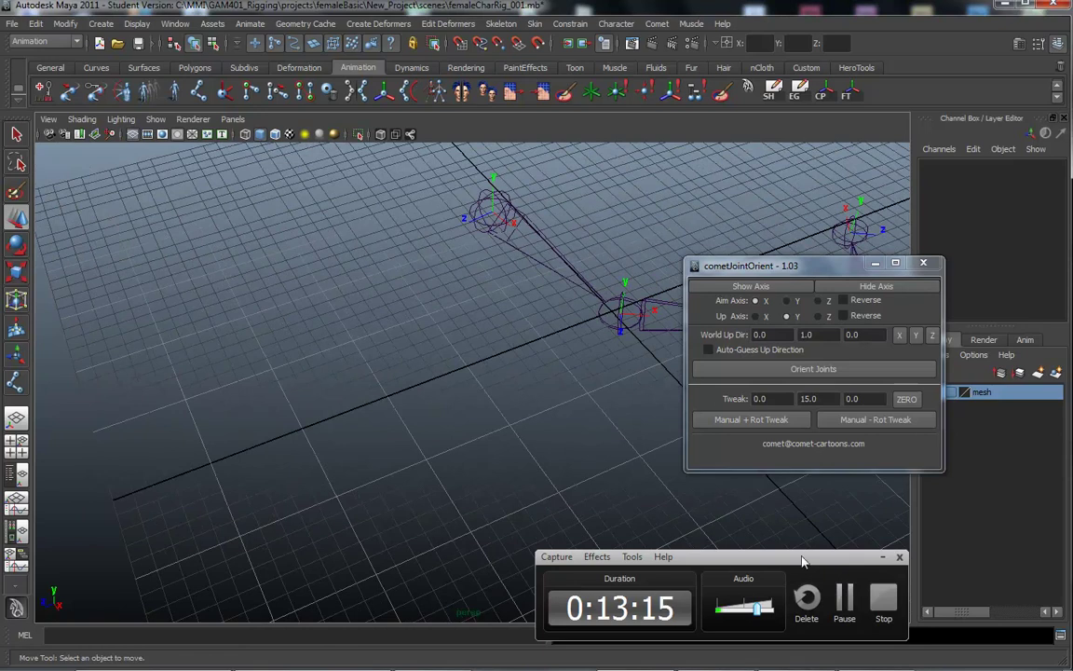
left_click(16, 382)
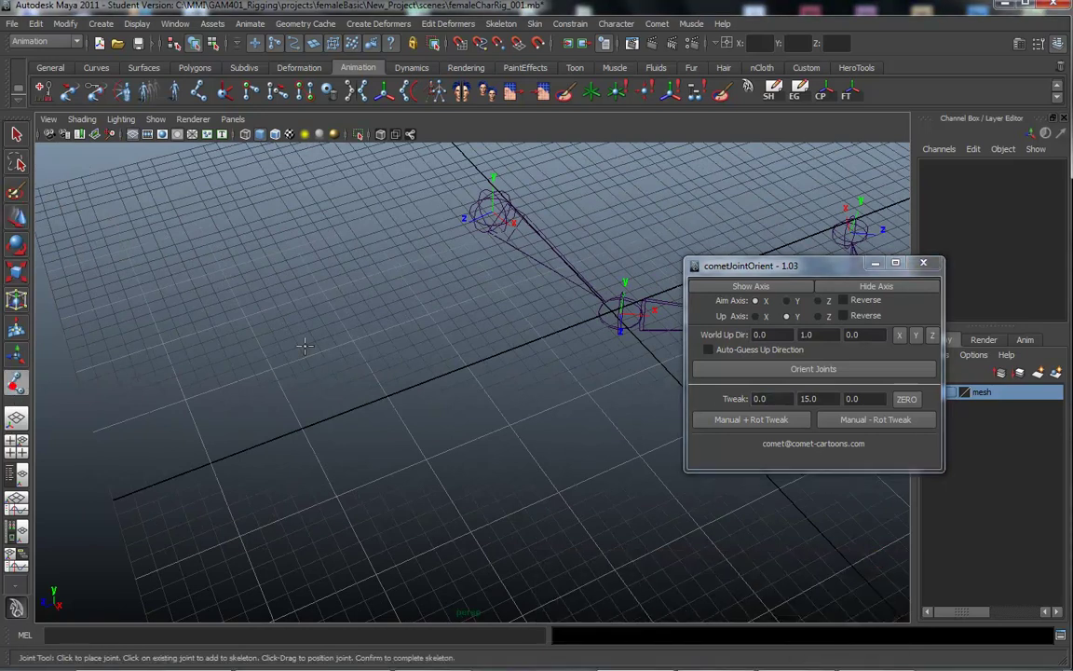
left_click(235, 284)
left_click(559, 491)
left_click_drag(422, 485, 337, 420, "alt")
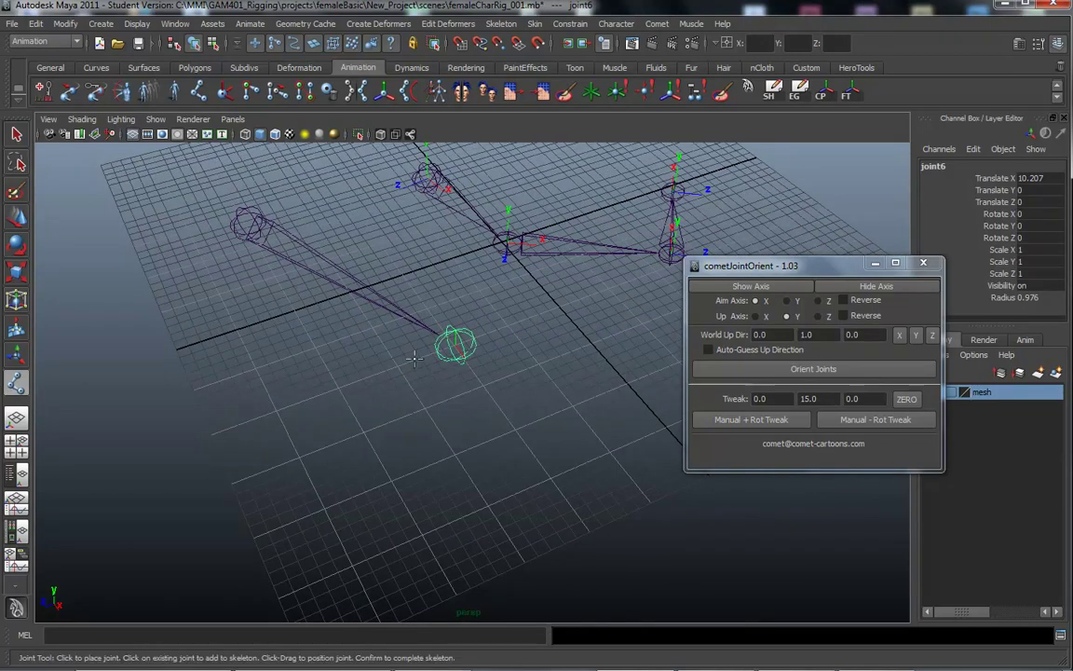
left_click_drag(422, 391, 402, 290)
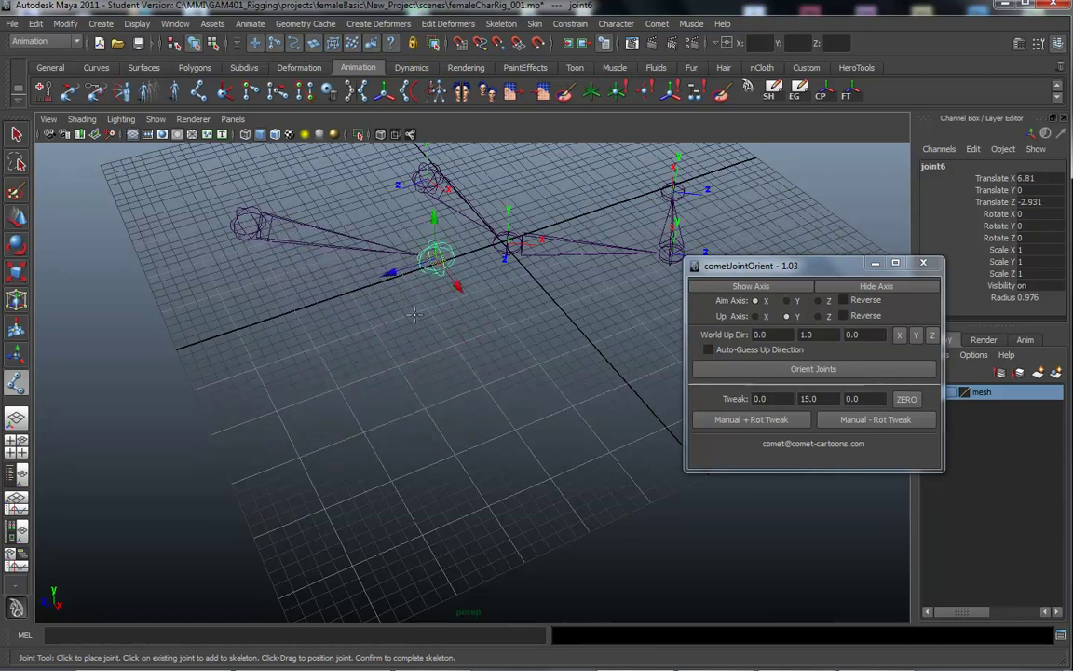
Add a third and fourth joint, shift the last to about Translate X 2.53, Z -4.94, and finish the chain
left_click(475, 454)
middle_click_drag(388, 517, 298, 354, "alt")
left_click(519, 374)
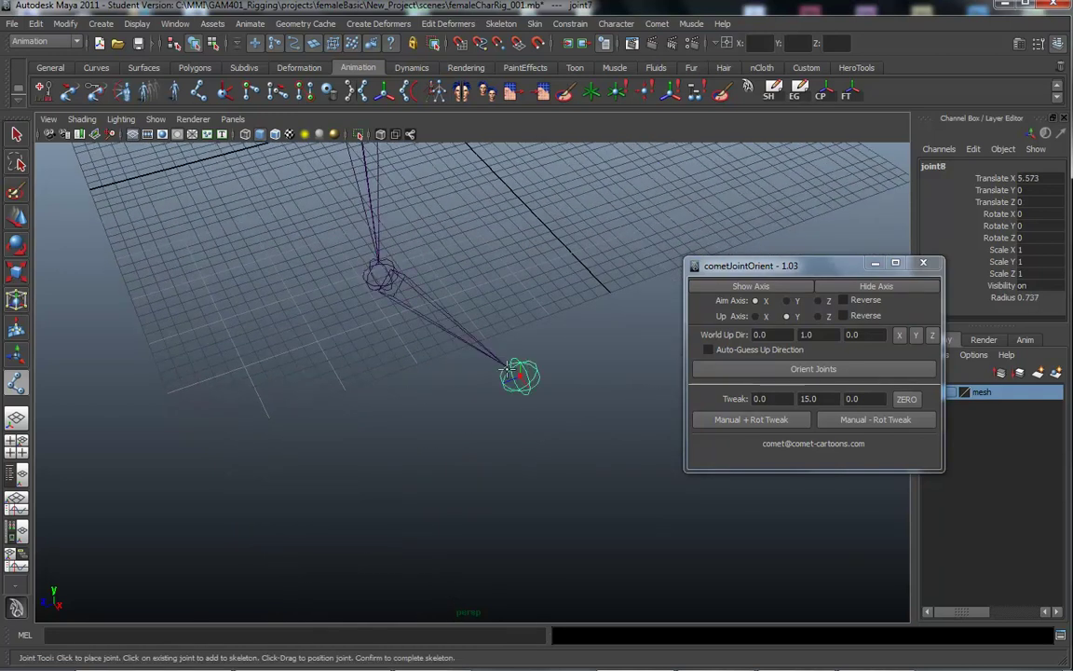
middle_click_drag(458, 398, 373, 470, "alt")
middle_click_drag(482, 469, 532, 321)
key("Insert")
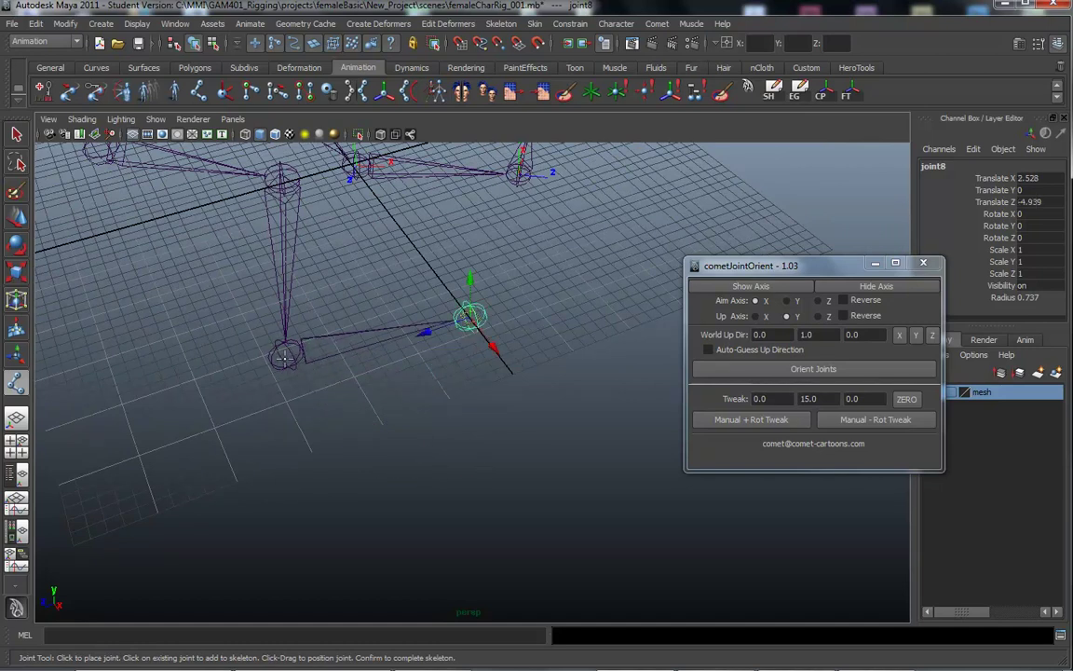
key("w")
Select the new chain's root joint and view the whole chain beside the oriented one
left_click(287, 354)
right_click_drag(244, 420, 340, 412, "alt")
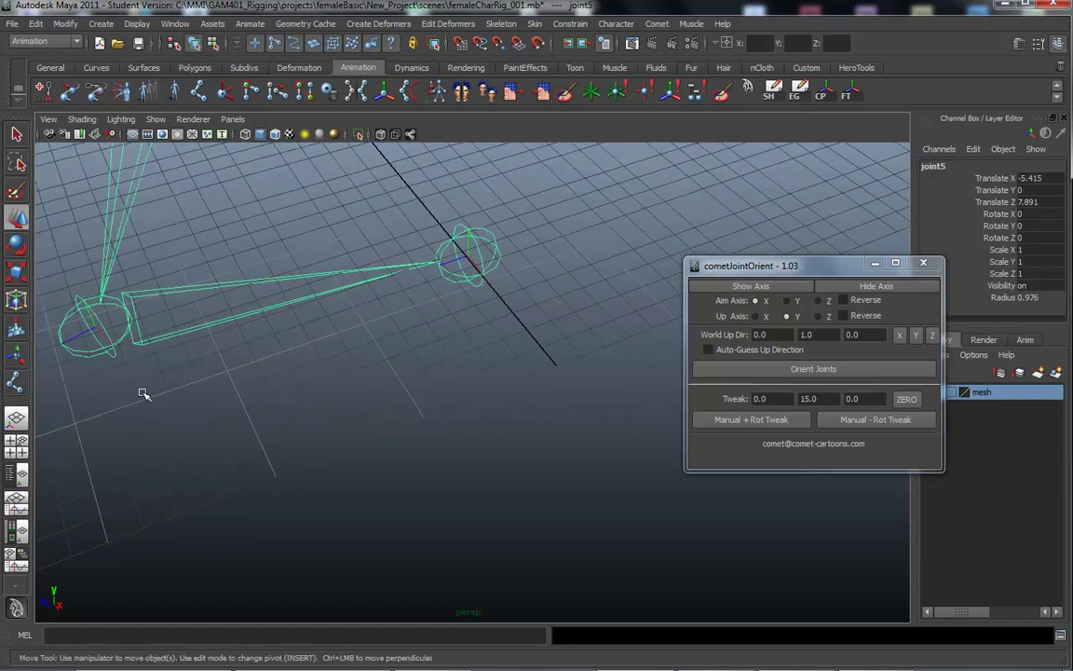
middle_click_drag(160, 395, 266, 430, "alt")
left_click_drag(484, 542, 356, 467, "alt")
left_click_drag(504, 416, 456, 410, "alt")
left_click_drag(456, 347, 321, 345, "alt")
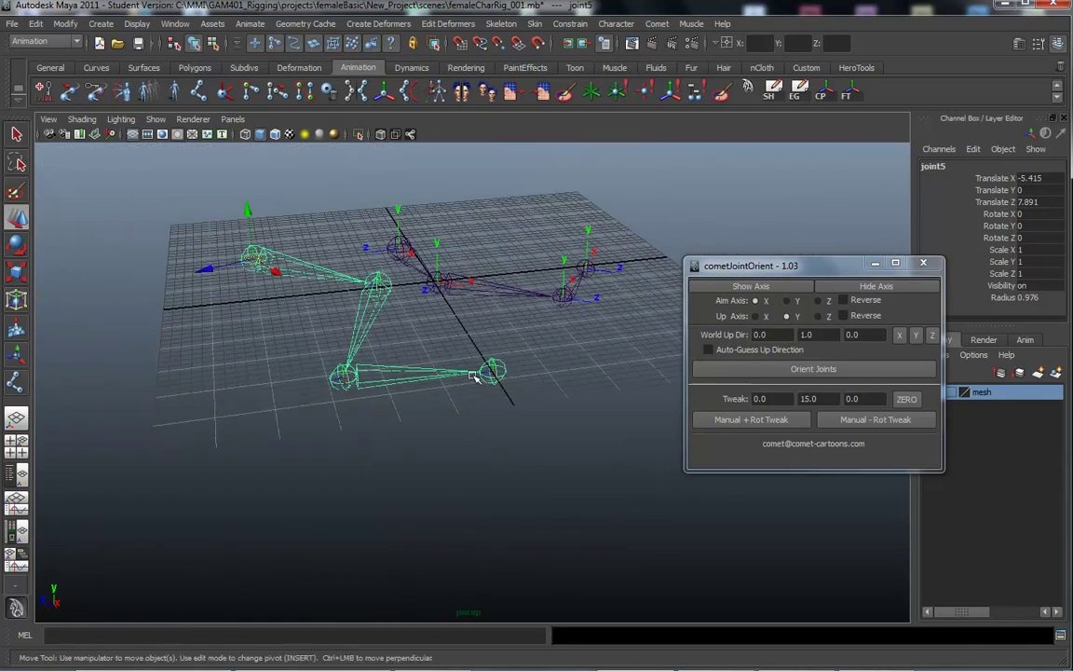
left_click_drag(492, 374, 458, 386, "alt")
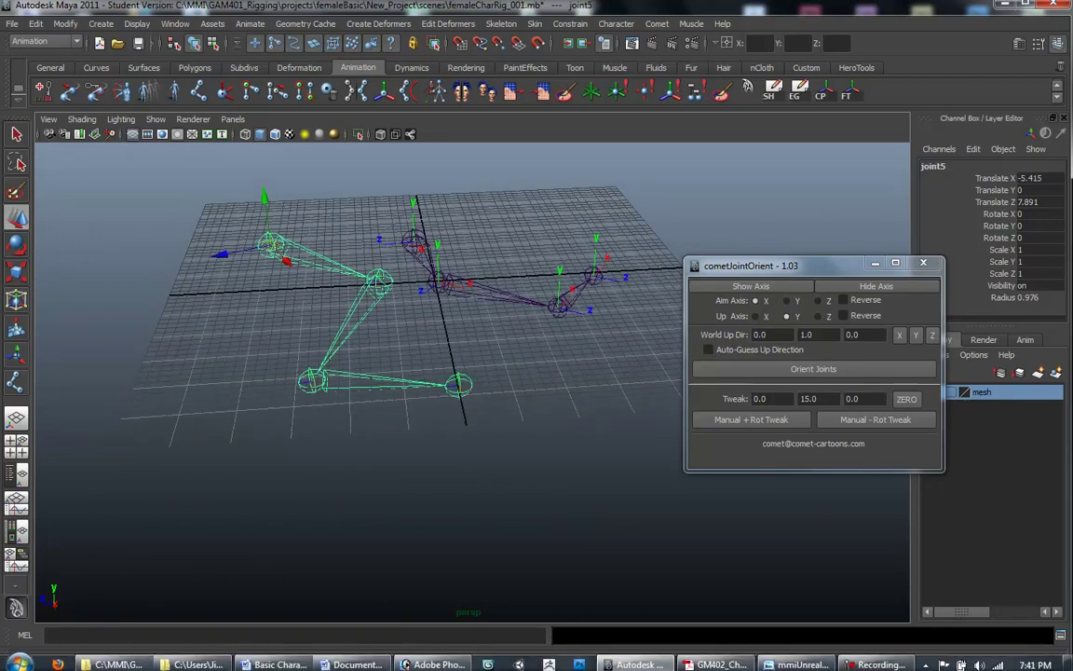
left_click(875, 657)
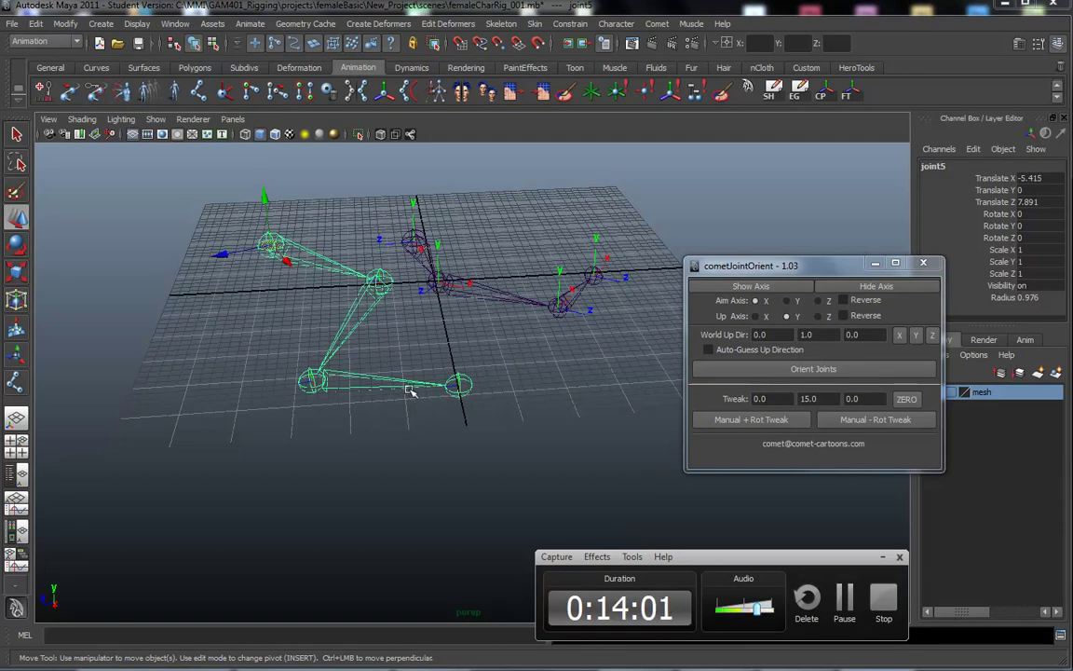
left_click_drag(491, 433, 457, 449, "alt")
Check the Rotate X, Y and Z channels of each joint in the new chain, from the end joint up to the root
left_click_drag(467, 386, 531, 491, "alt")
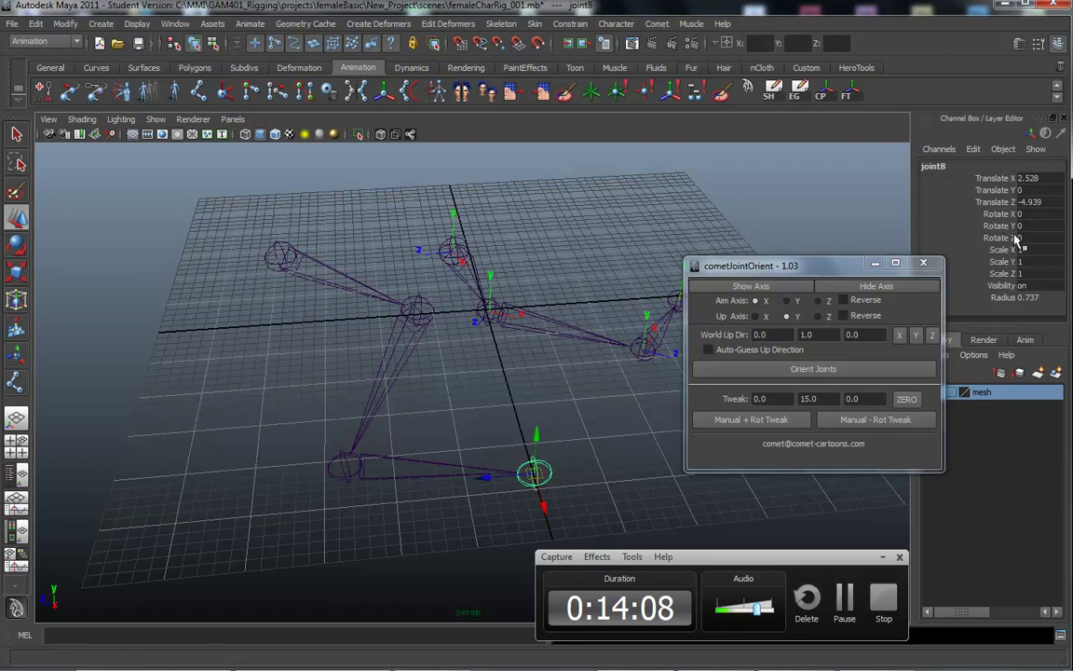
left_click_drag(1014, 215, 1016, 240)
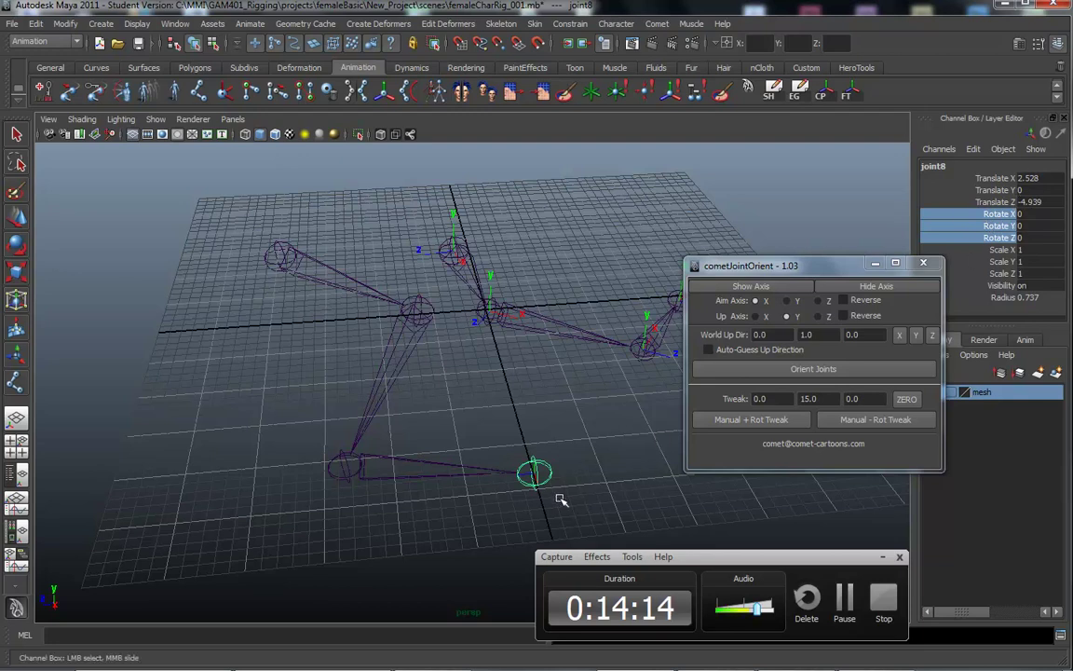
left_click(475, 470)
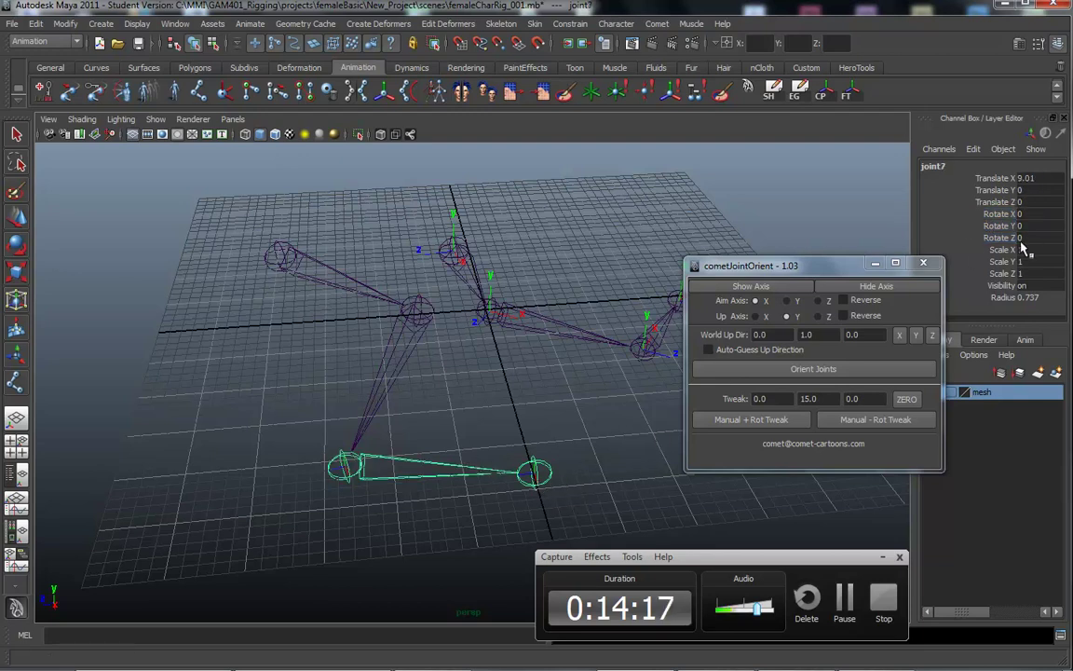
key("Up")
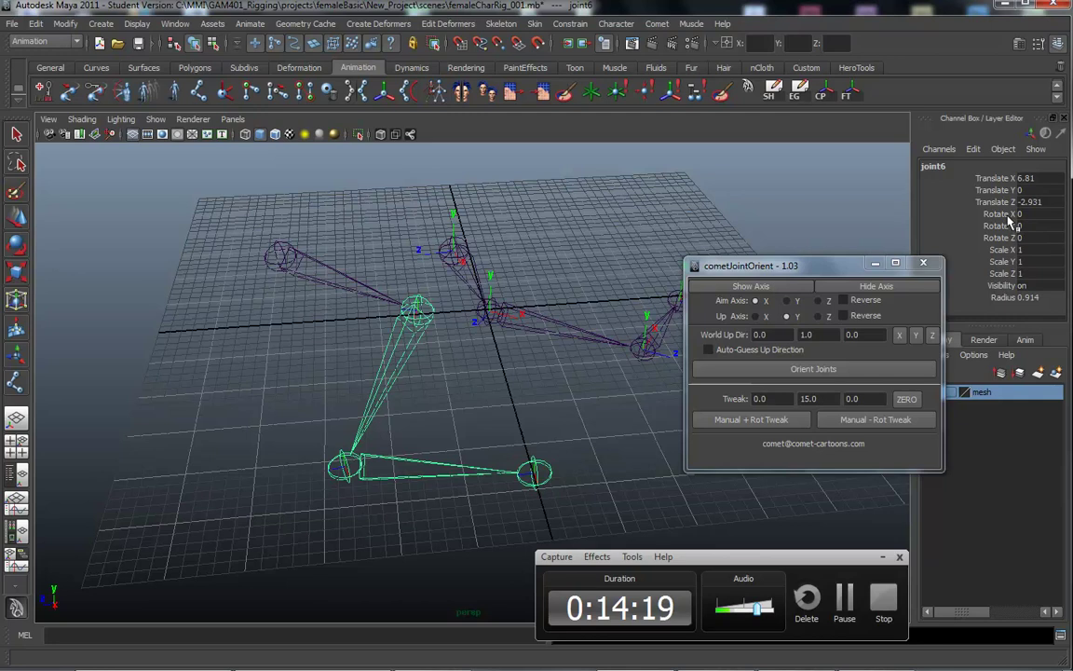
key("Up")
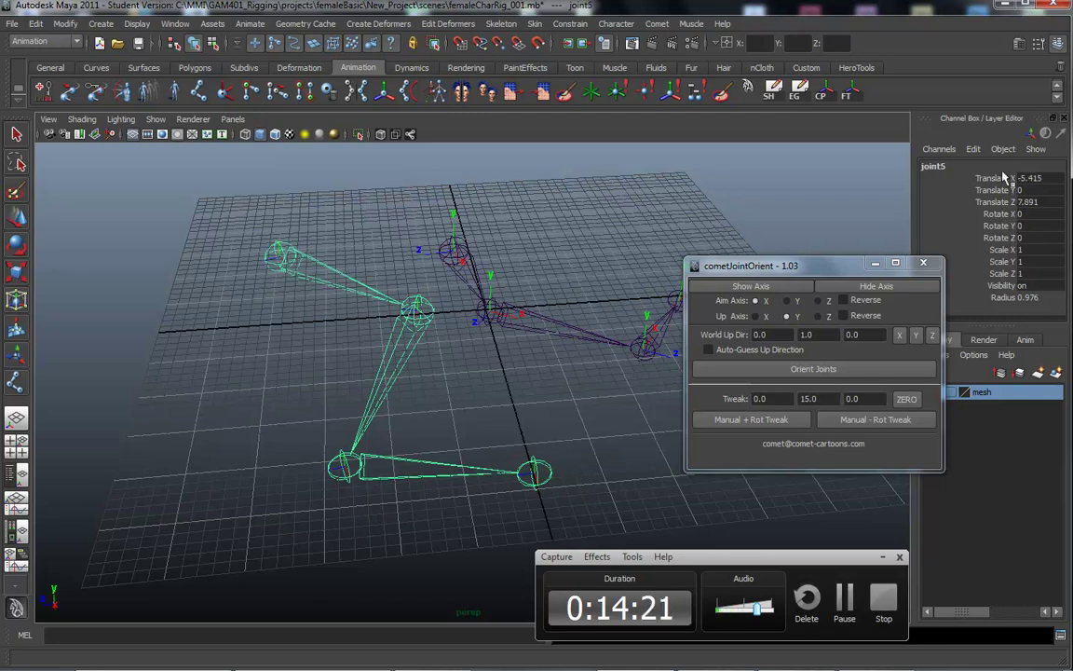
Select the new chain's entire joint hierarchy and show the local rotation axes on all its joints
left_click_drag(291, 377, 718, 204, "alt")
left_click(772, 91)
left_click(772, 288)
middle_click_drag(431, 355, 385, 324, "alt")
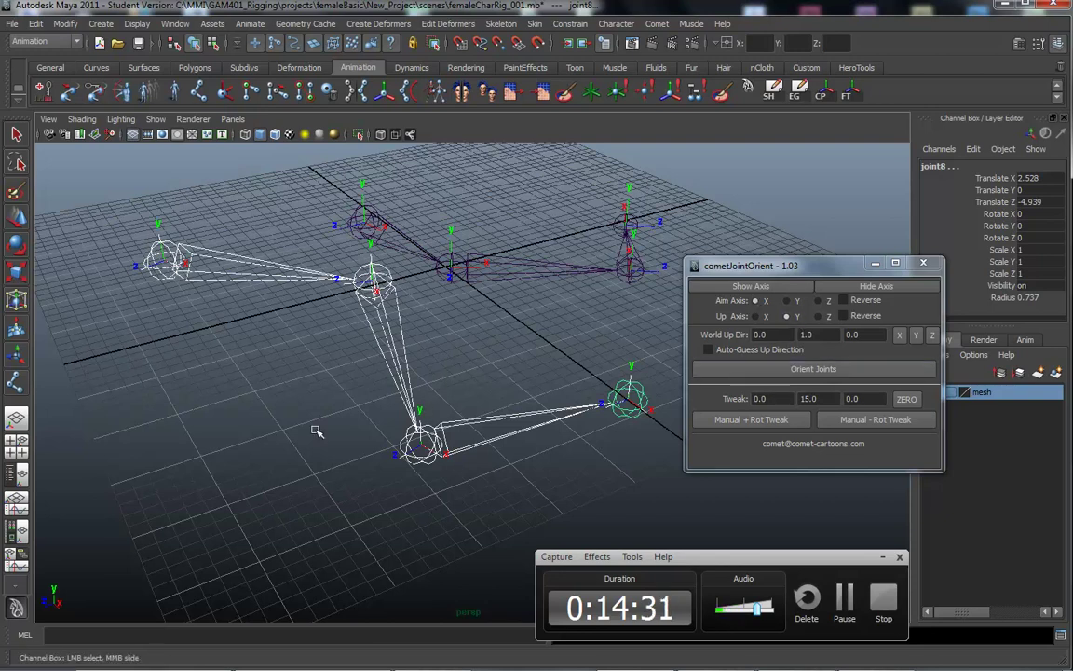
left_click_drag(309, 431, 368, 433, "alt")
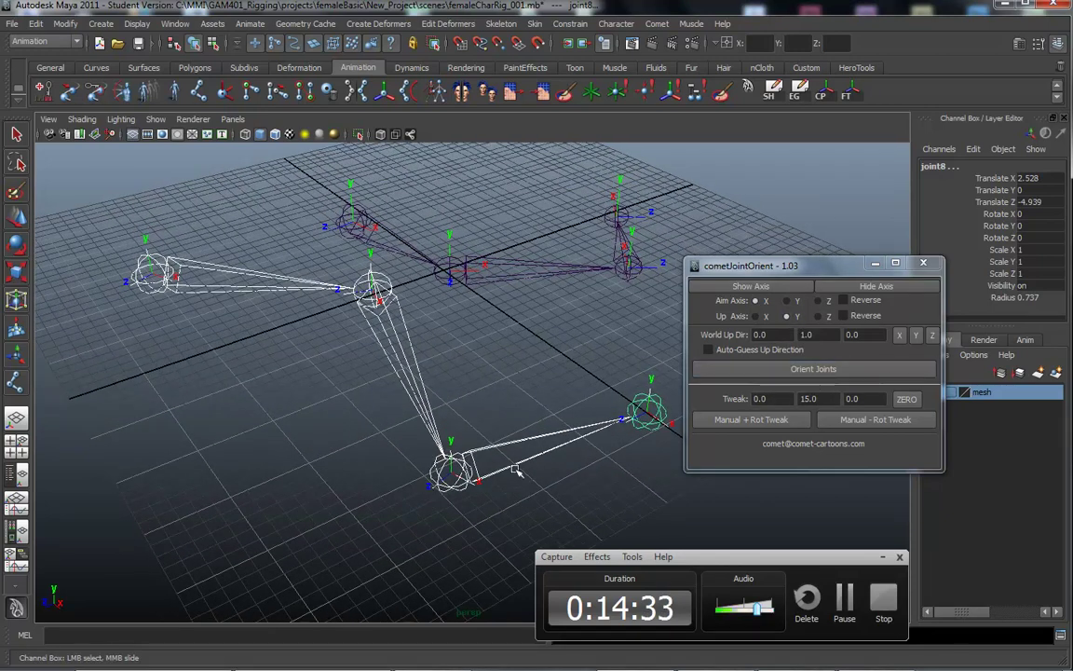
Orient all joints of the new chain using X as aim axis, Y as up axis and a world up direction of 0, 1, 0
left_click(799, 370)
right_click_drag(467, 328, 485, 376, "alt")
left_click_drag(486, 376, 520, 380, "alt")
right_click_drag(519, 380, 589, 378, "alt")
middle_click_drag(589, 379, 506, 371, "alt")
right_click_drag(505, 371, 598, 361, "alt")
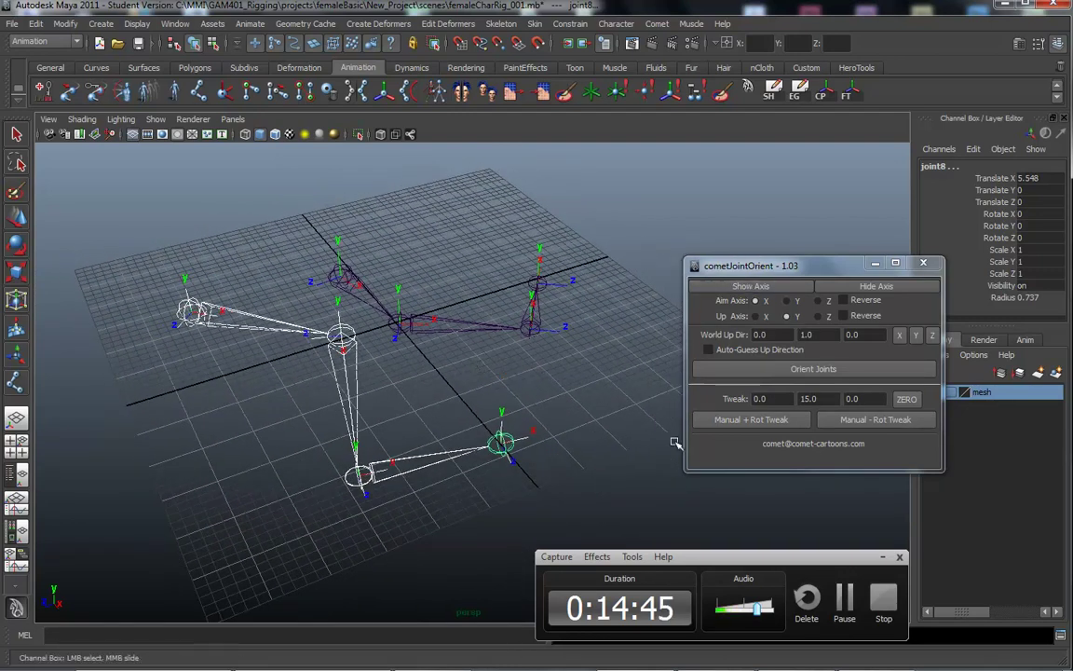
left_click_drag(725, 560, 714, 533)
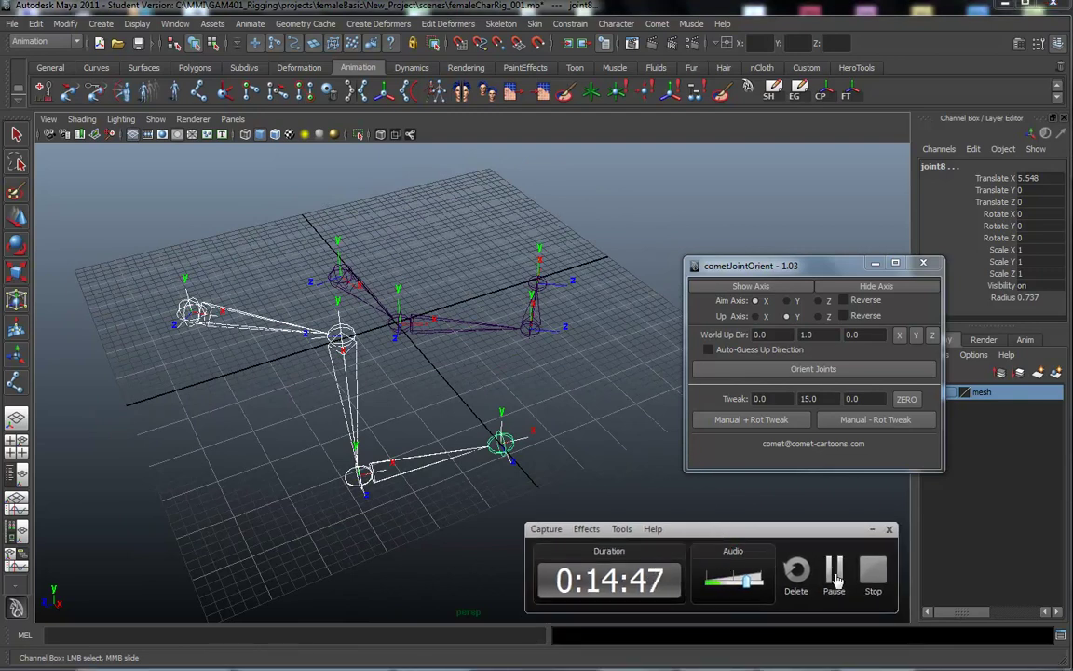